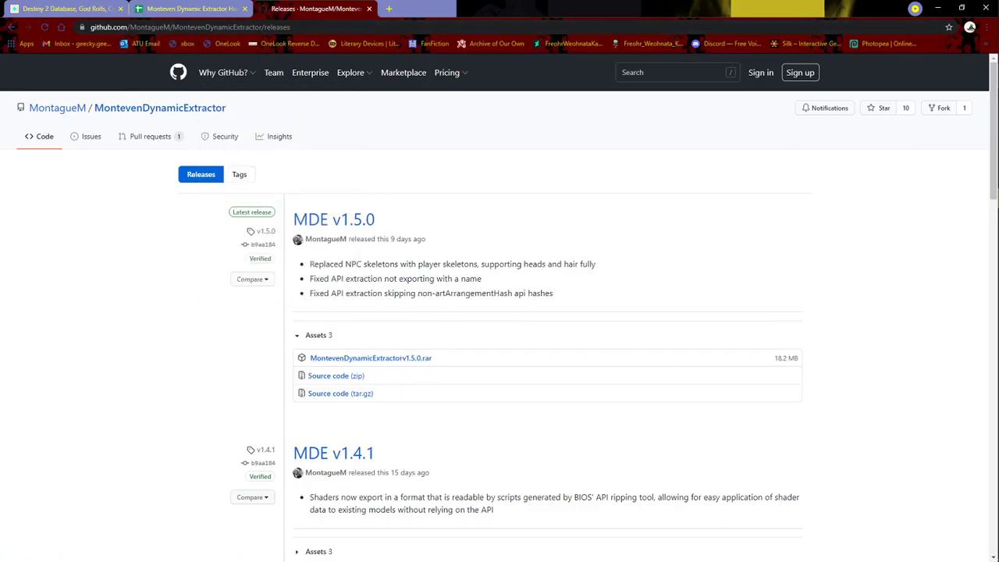
Step: Bring up File Explorer and navigate via C:\Users into the user's home folder
mouse_move(931, 99)
left_click(815, 40)
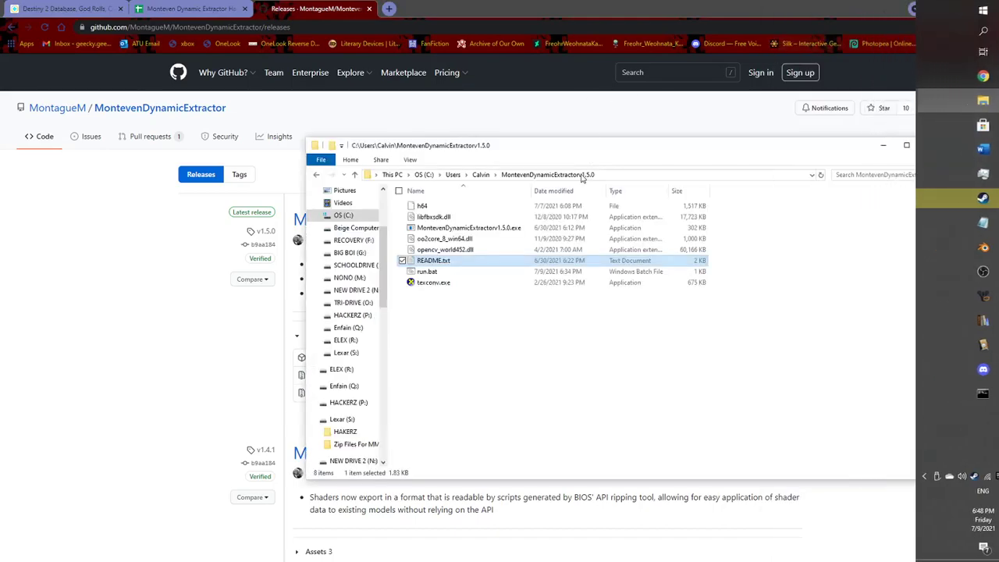
left_click(480, 174)
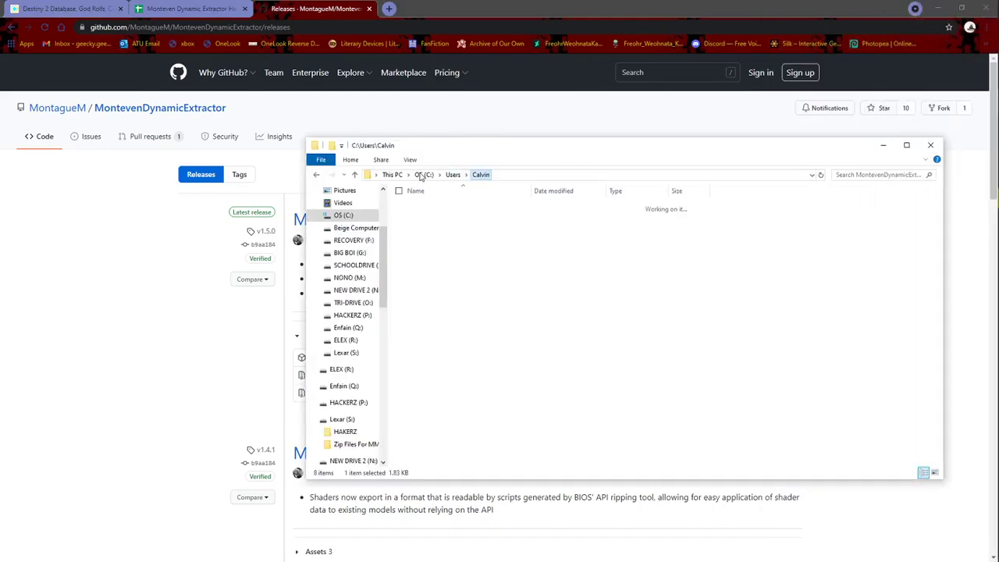
left_click(424, 174)
double_click(428, 402)
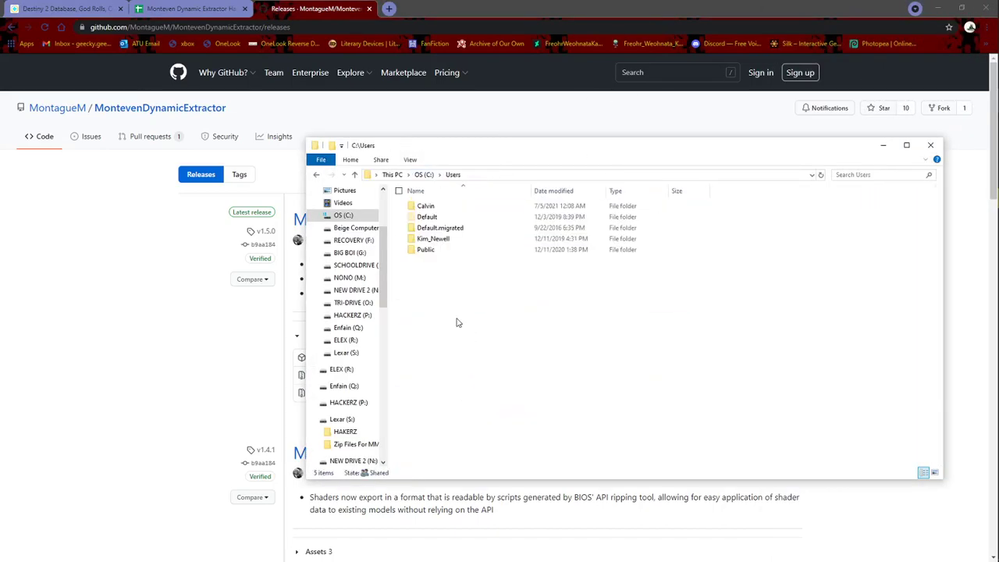
double_click(448, 210)
Step: Open the MontevenDynamicExtractorv1.5.0 folder and open its README.txt in Notepad
scroll(472, 332, "down", 5)
left_click(472, 328)
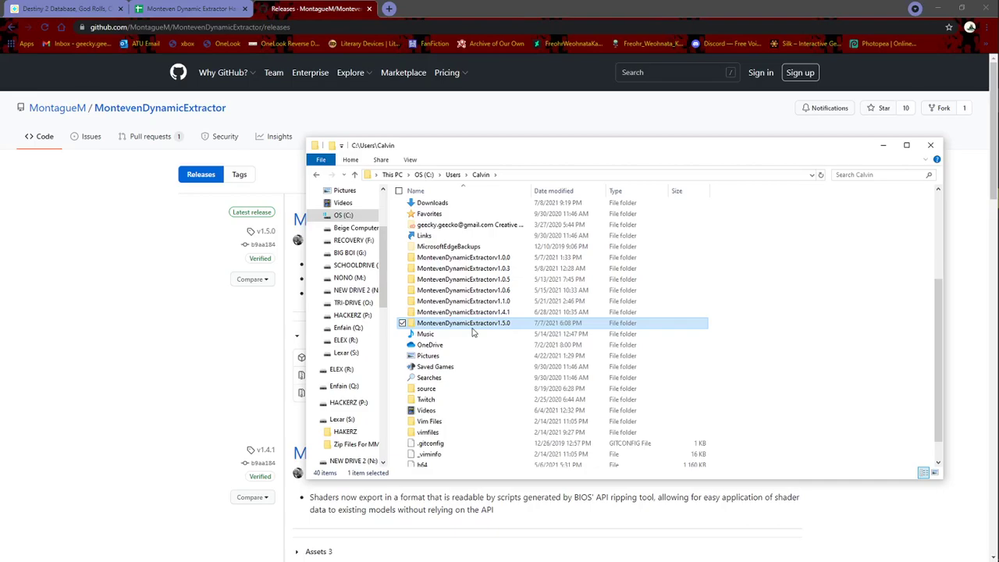
double_click(472, 328)
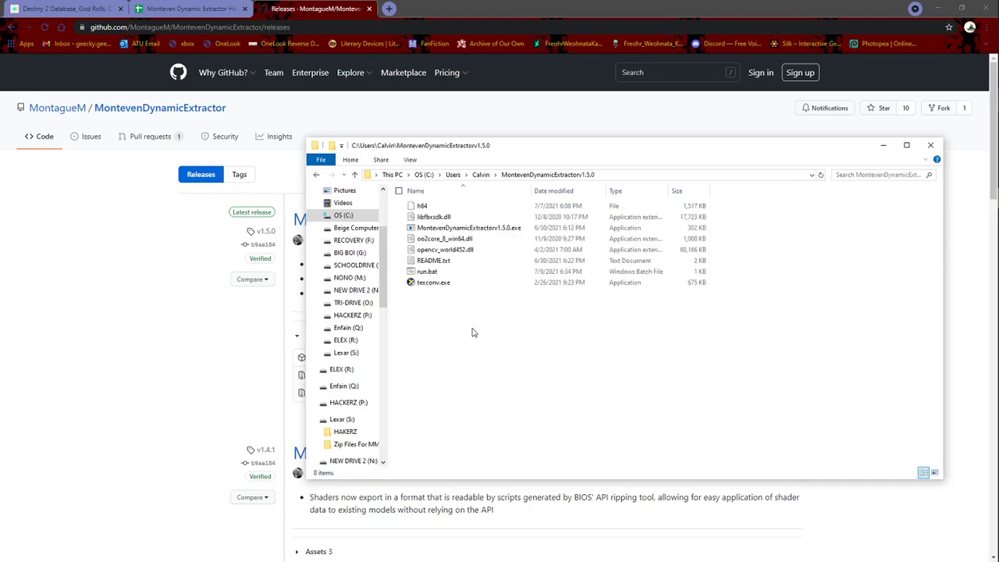
left_click(467, 273)
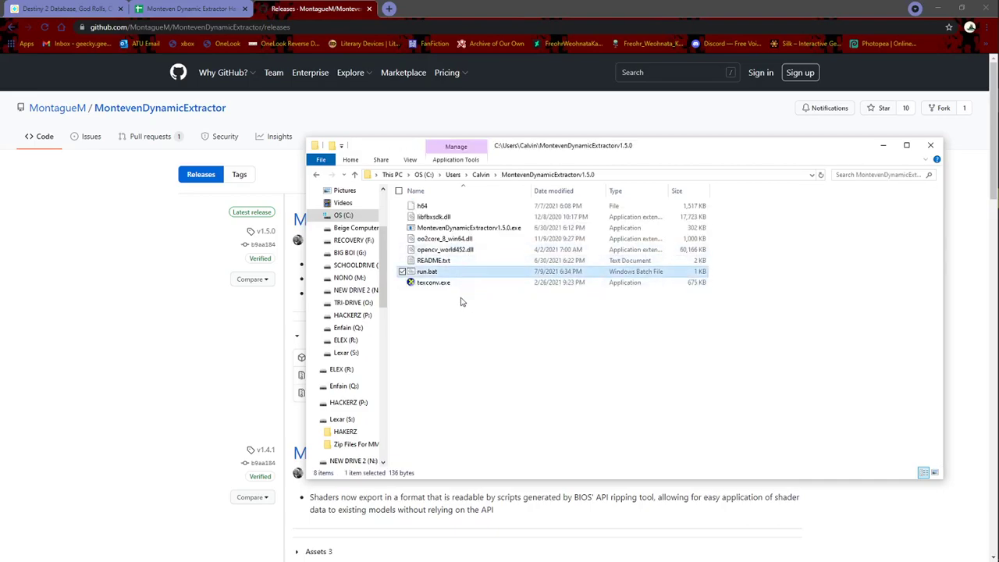
double_click(465, 263)
Step: Reposition the README window and look over its option descriptions
left_click_drag(247, 55, 216, 75)
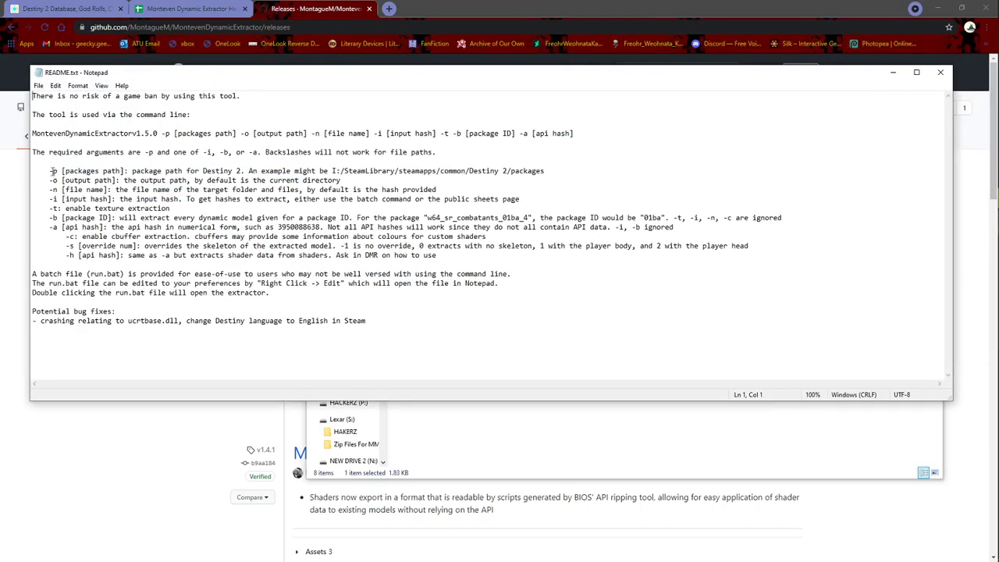
left_click_drag(46, 170, 611, 252)
left_click(589, 406)
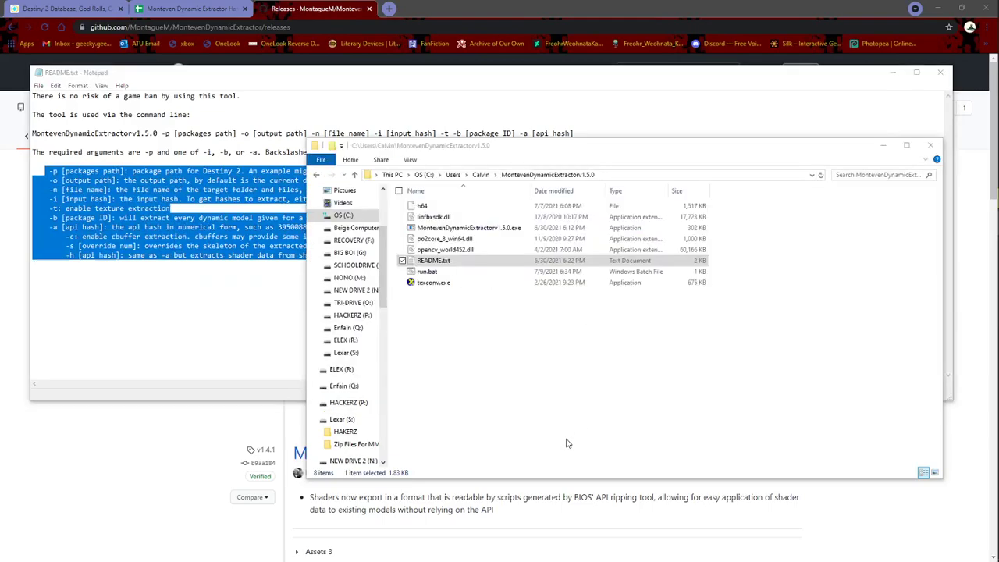
Step: Open run.bat for editing in a second Notepad window placed below the README
right_click(445, 273)
left_click(418, 312)
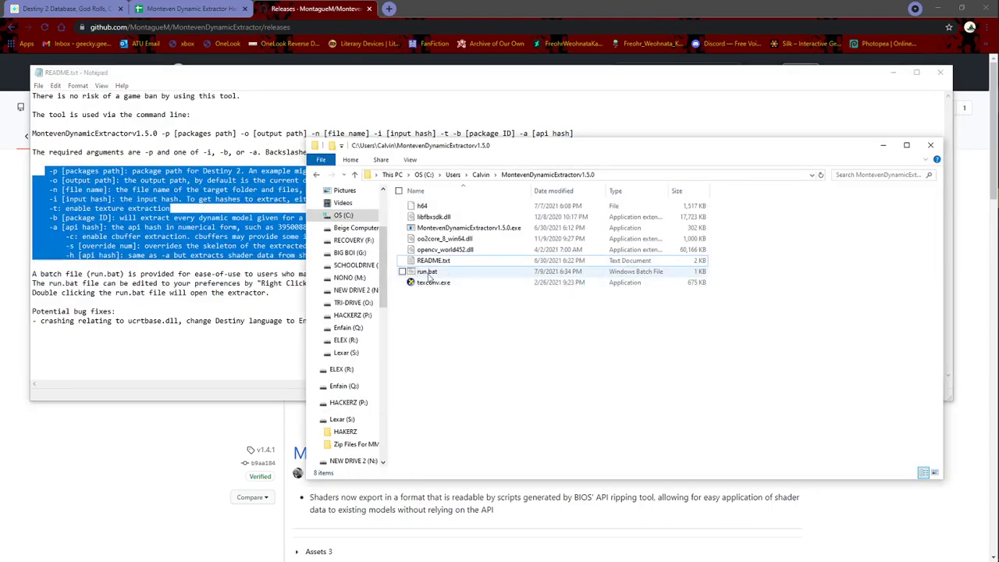
left_click(429, 275)
double_click(442, 272)
right_click(443, 272)
left_click(456, 294)
left_click_drag(260, 60, 257, 316)
left_click(165, 81)
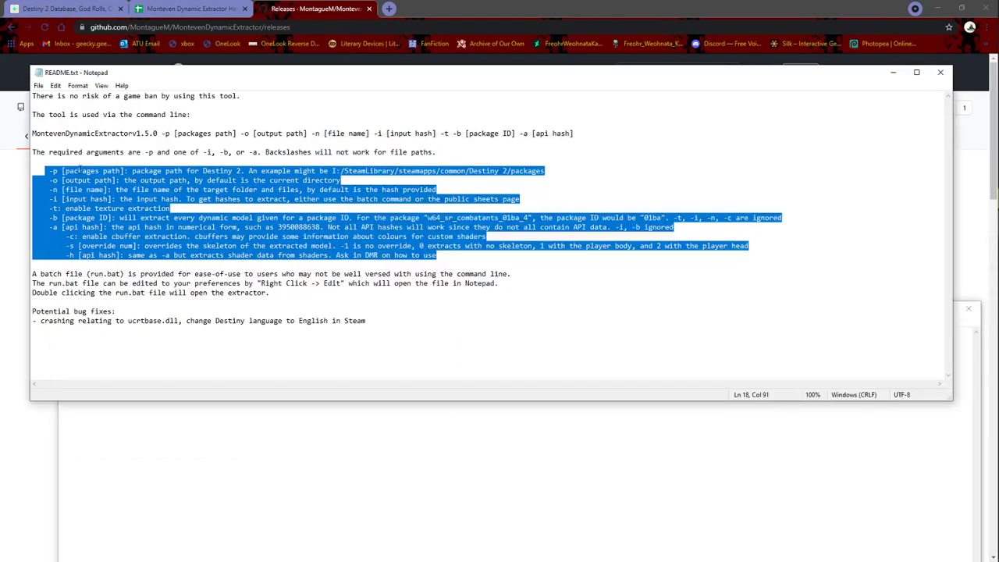
left_click(45, 166)
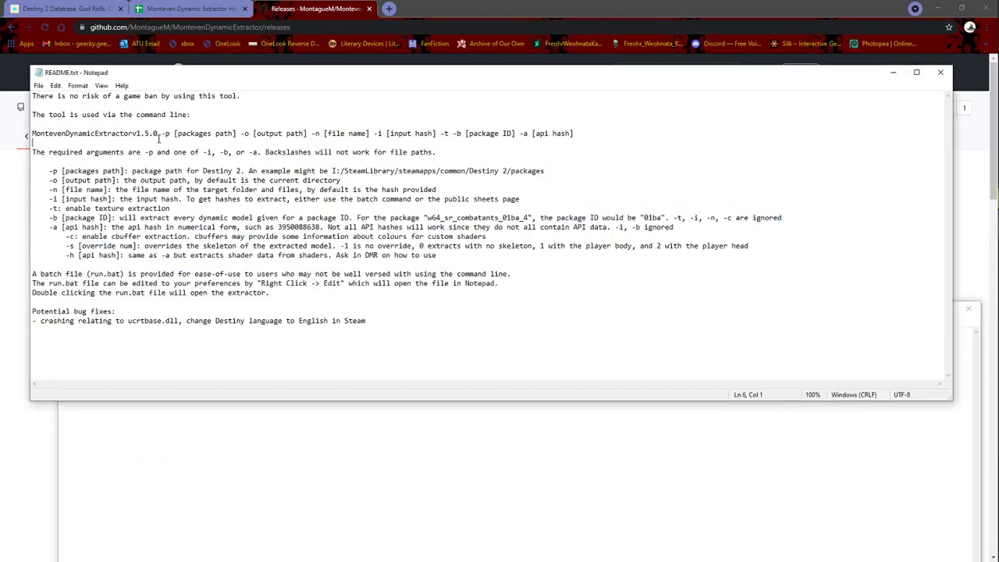
left_click_drag(228, 133, 575, 134)
left_click(186, 430)
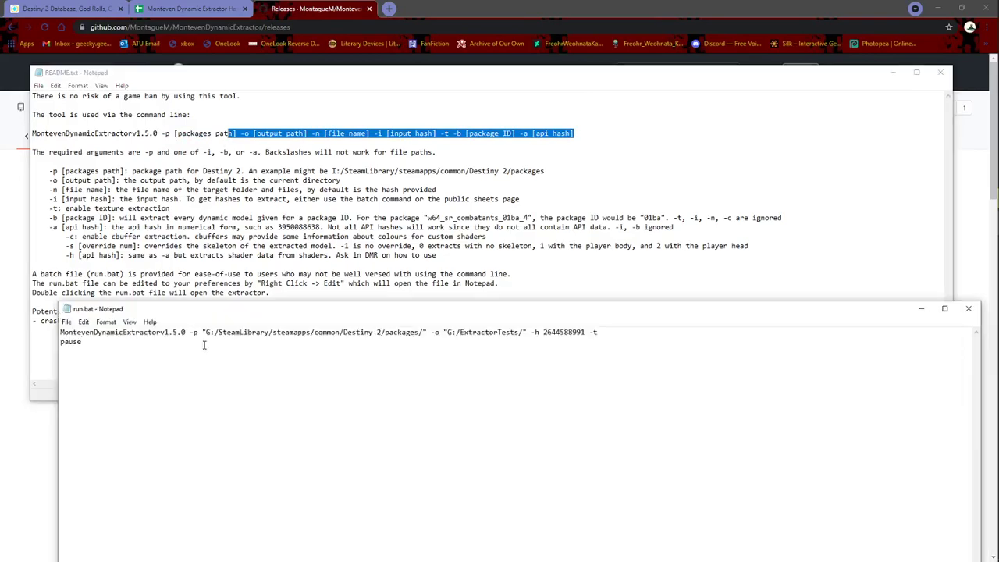
left_click_drag(189, 332, 274, 341)
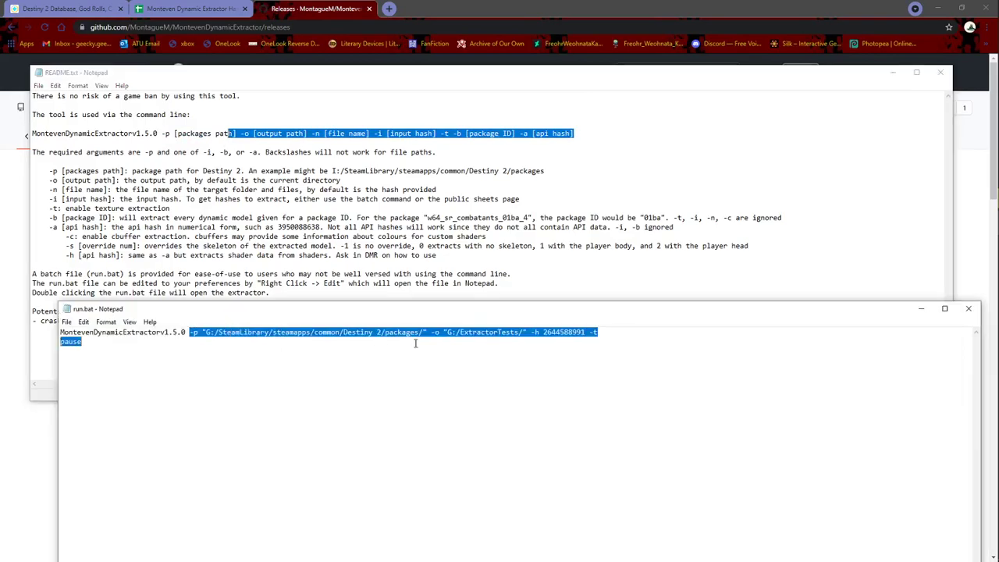
left_click_drag(418, 343, 426, 333)
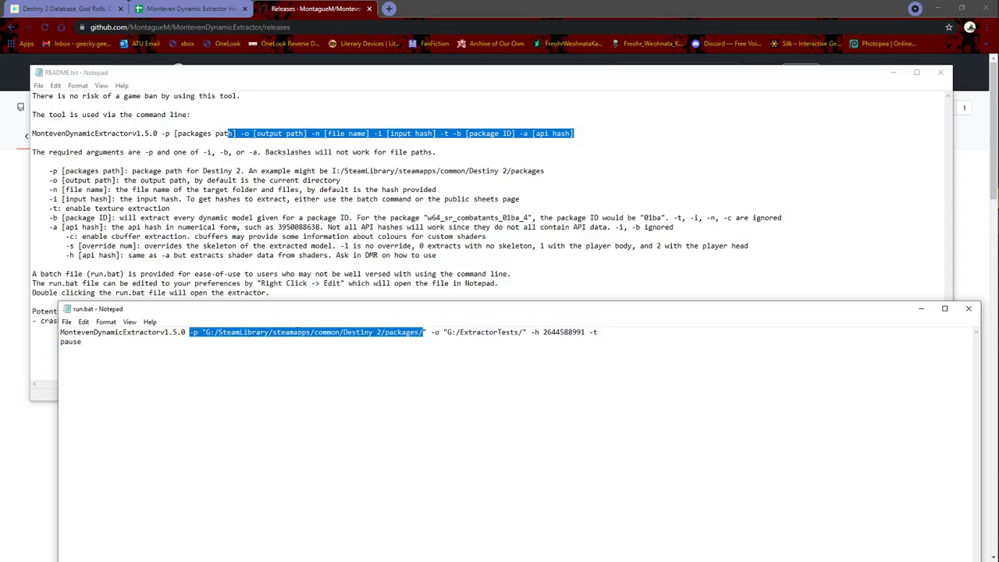
left_click(402, 335)
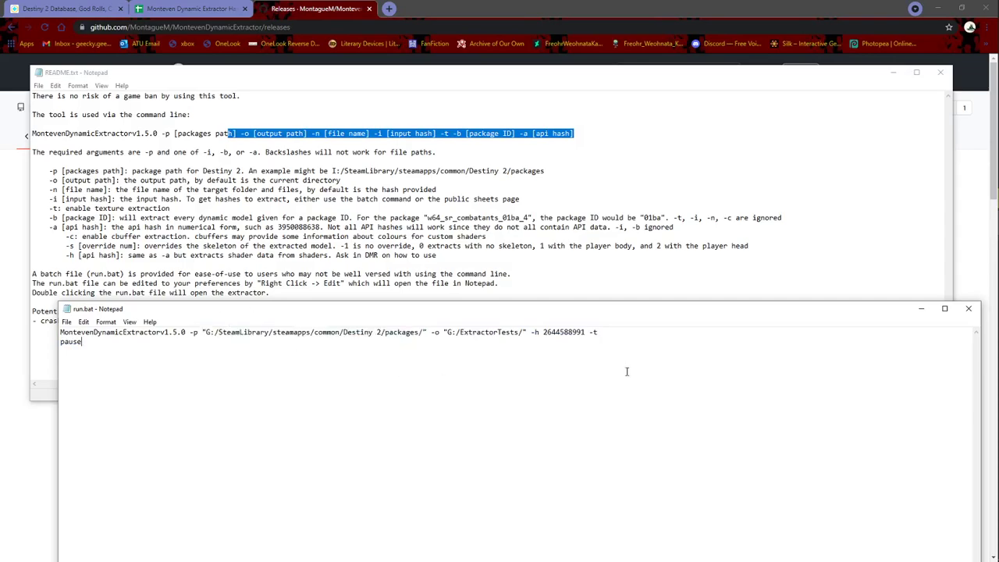
Step: Open a new File Explorer window at This PC alongside the run.bat window
mouse_move(995, 86)
left_click(964, 99)
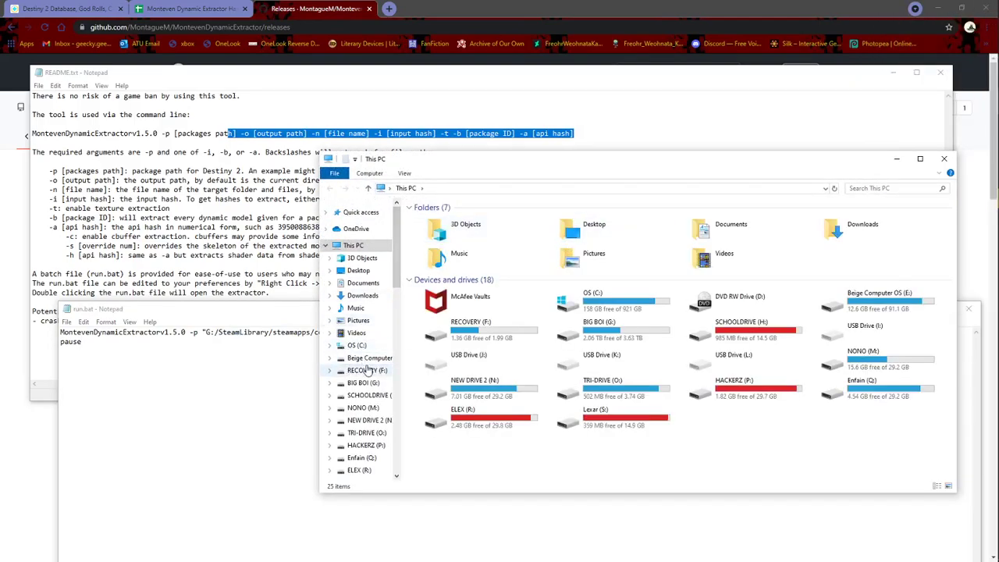
left_click_drag(245, 310, 238, 275)
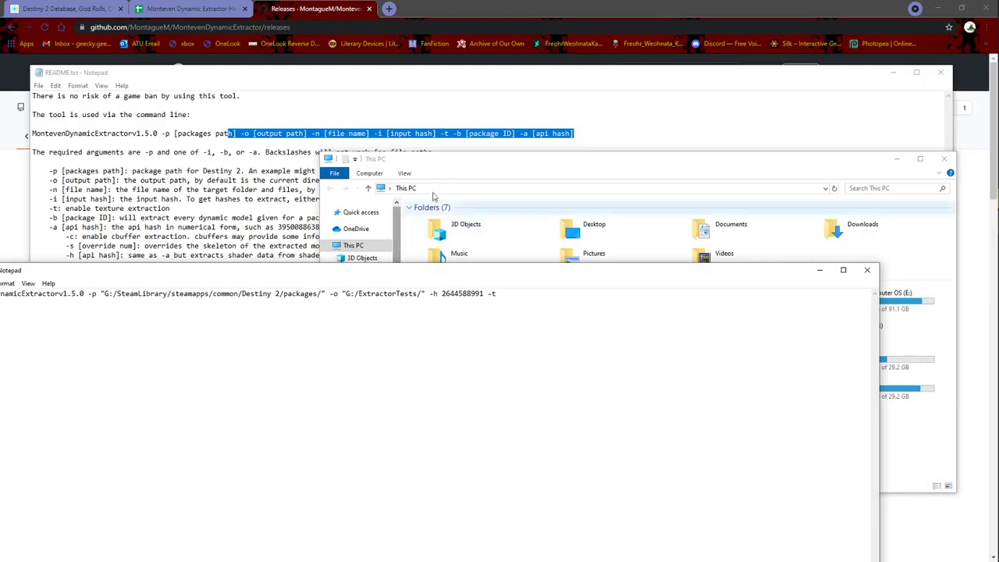
left_click(353, 245)
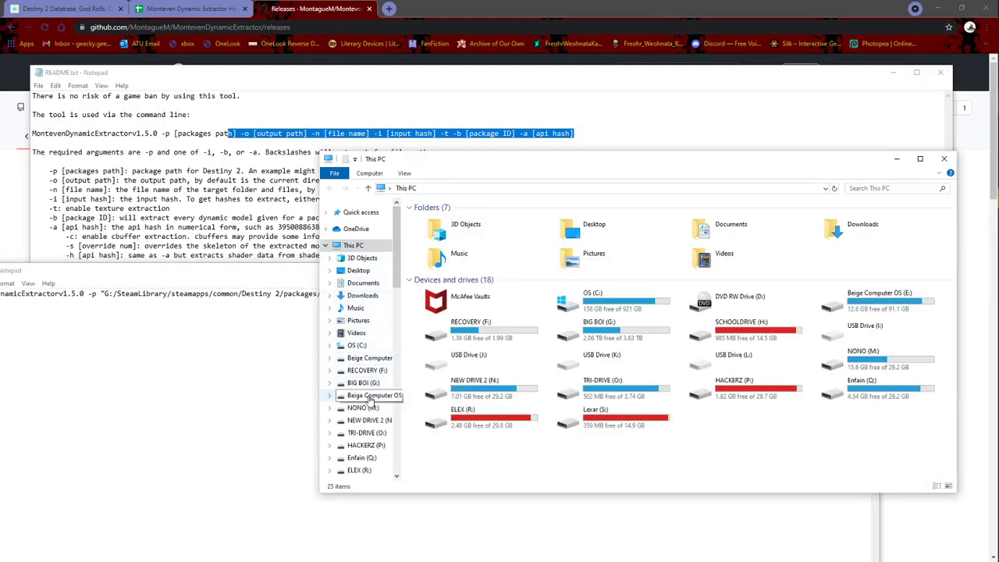
Step: Browse G:\SteamLibrary\steamapps\common\Destiny 2\packages to view its 1,805 PKG files
left_click(367, 384)
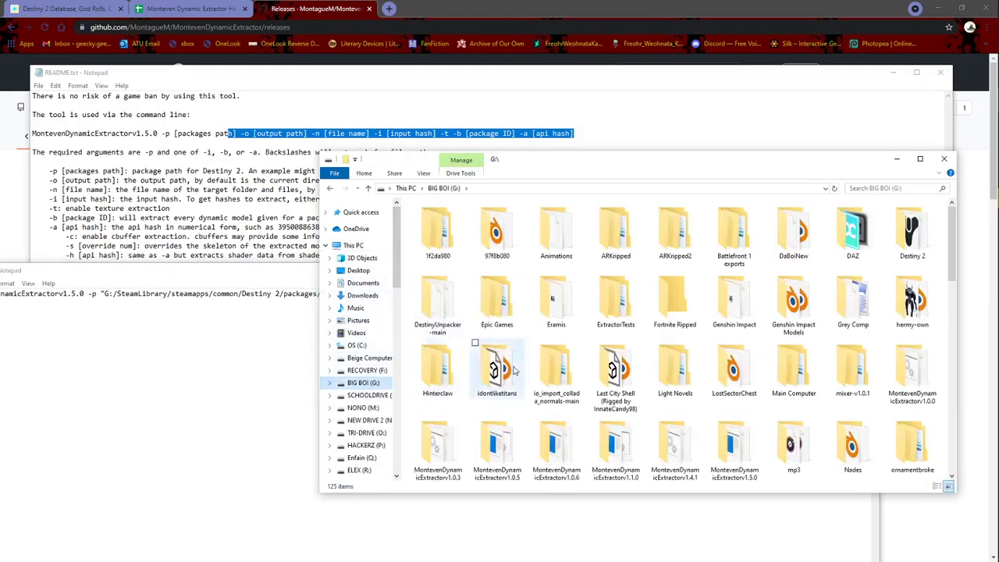
scroll(565, 375, "down", 1)
scroll(564, 375, "down", 2)
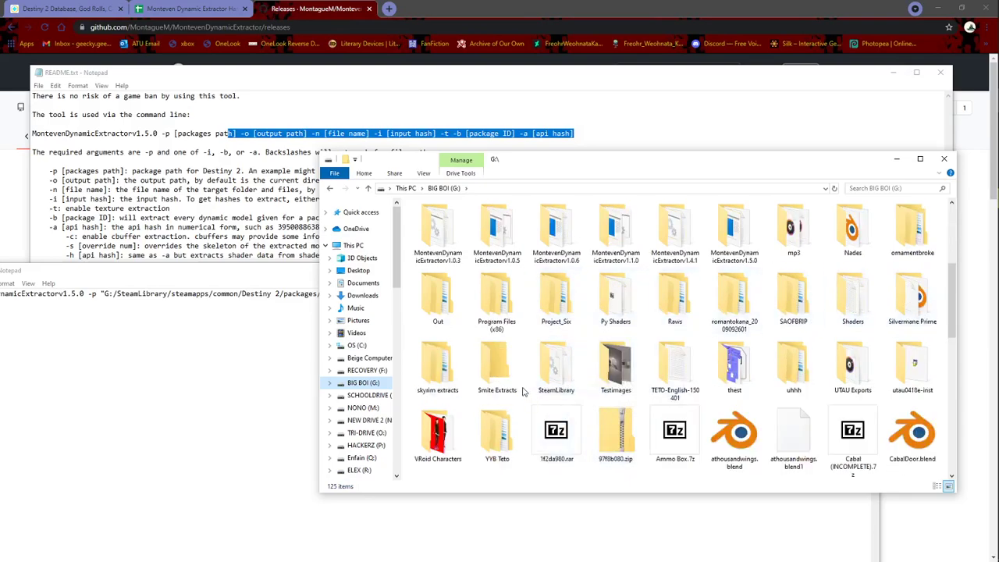
double_click(556, 365)
double_click(447, 219)
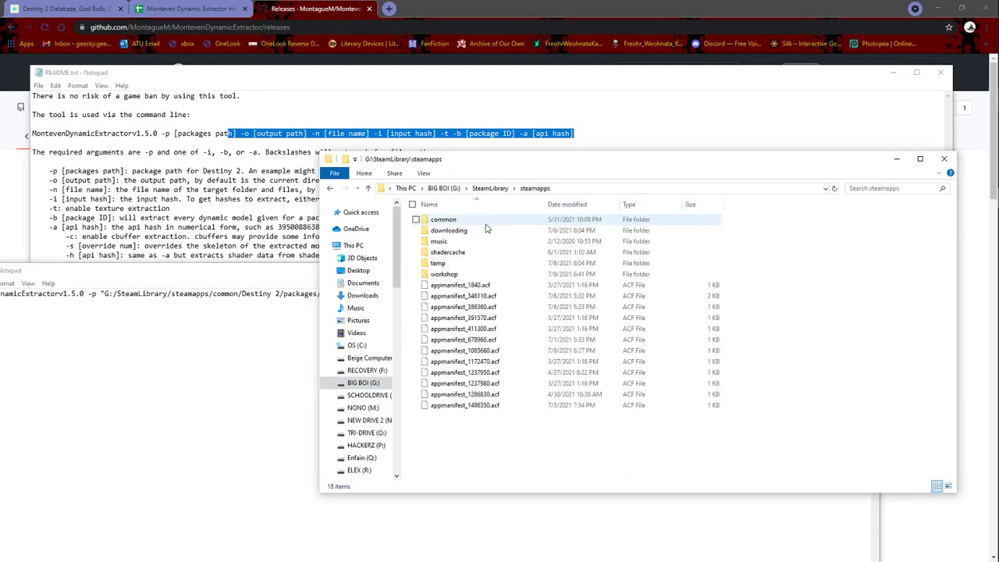
double_click(442, 219)
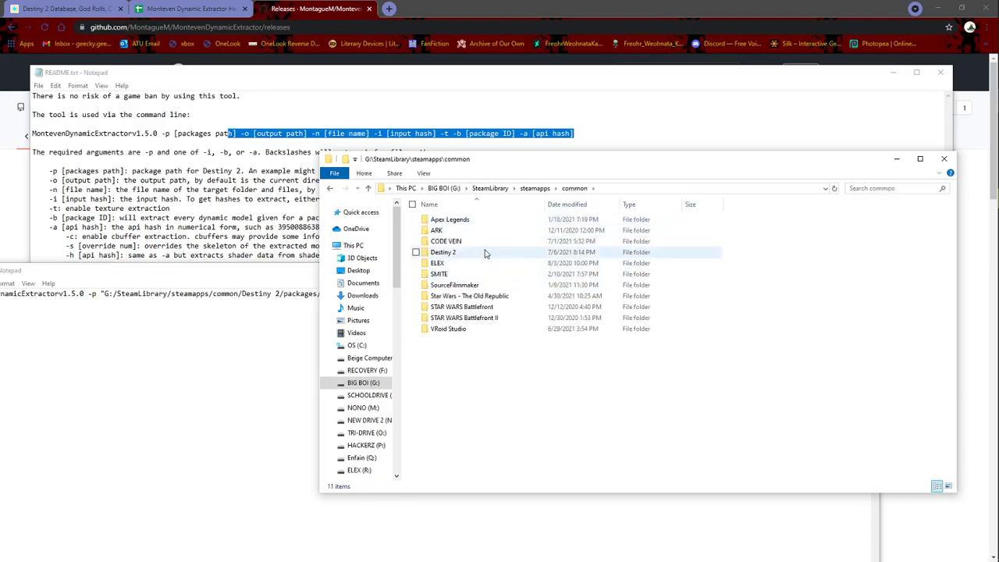
double_click(443, 252)
double_click(443, 241)
scroll(499, 297, "down", 5)
scroll(500, 296, "down", 15)
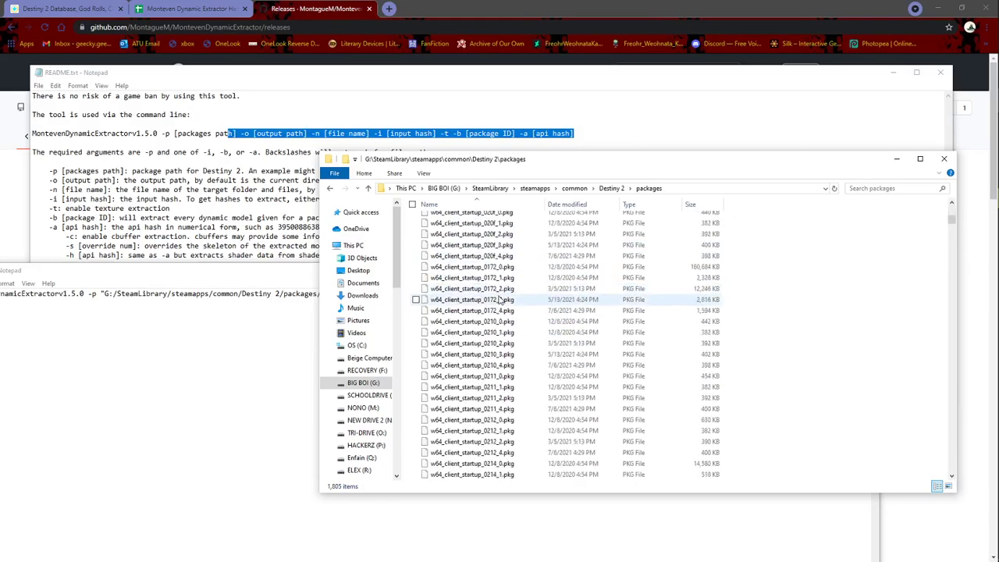
left_click(267, 278)
left_click_drag(267, 278, 323, 274)
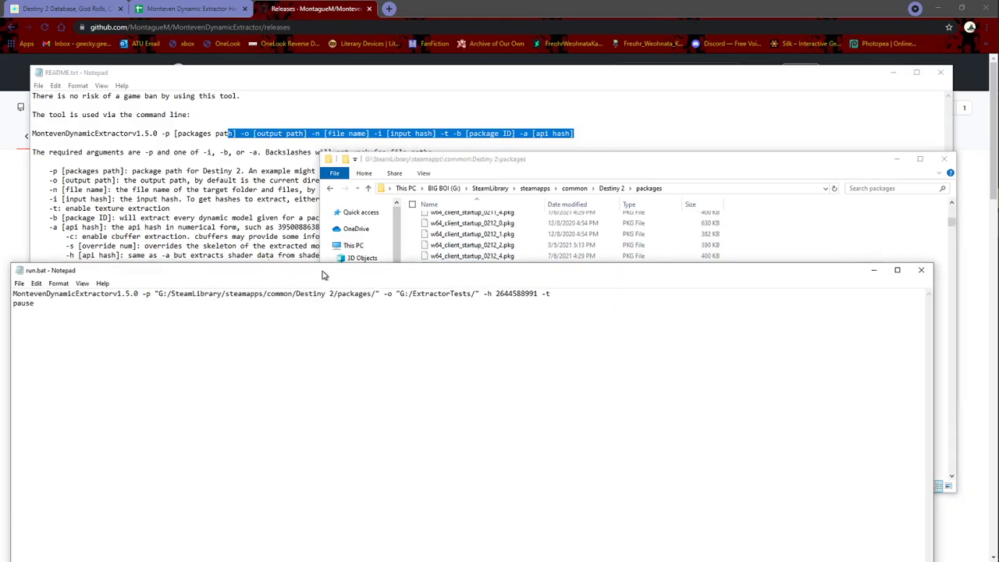
left_click(248, 142)
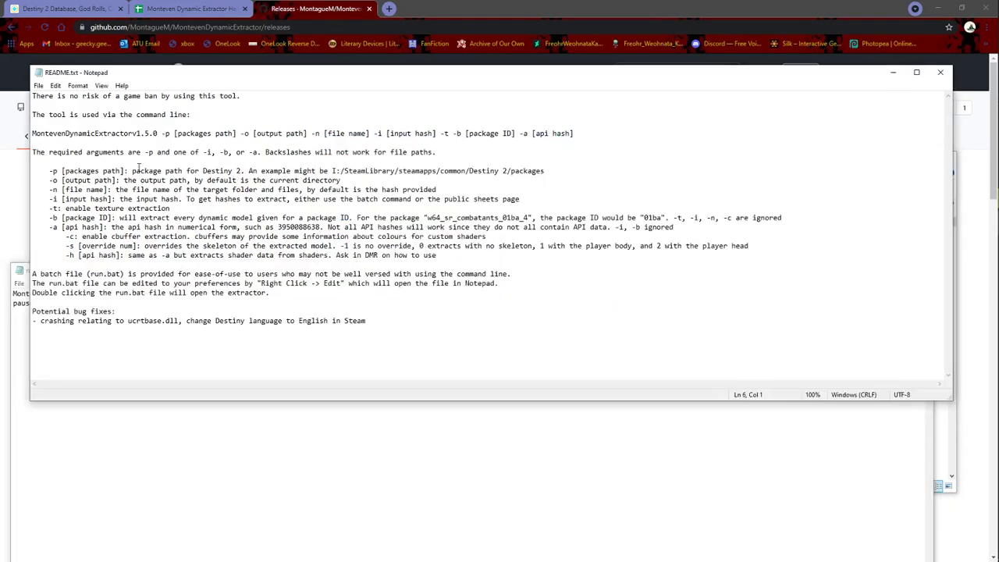
left_click_drag(235, 134, 311, 134)
left_click(261, 496)
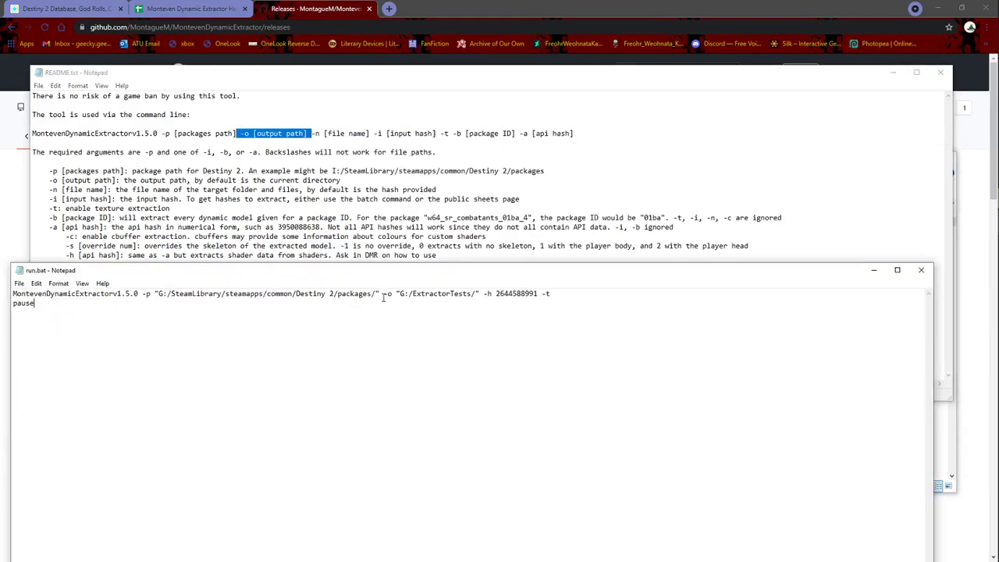
left_click_drag(383, 298, 477, 289)
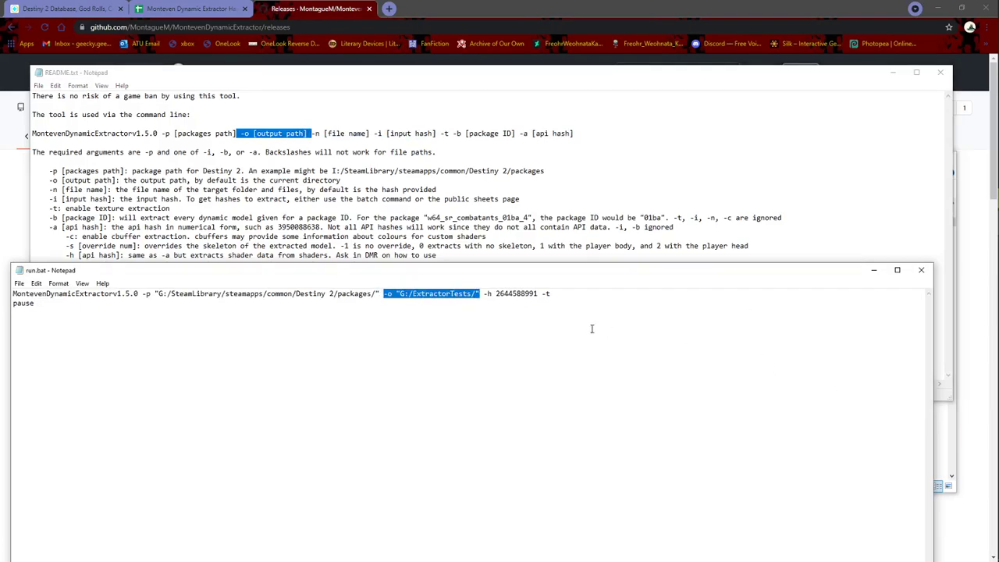
Step: Open G:\ExtractorTests, scroll through its 38 output folders, then return to run.bat
left_click(941, 442)
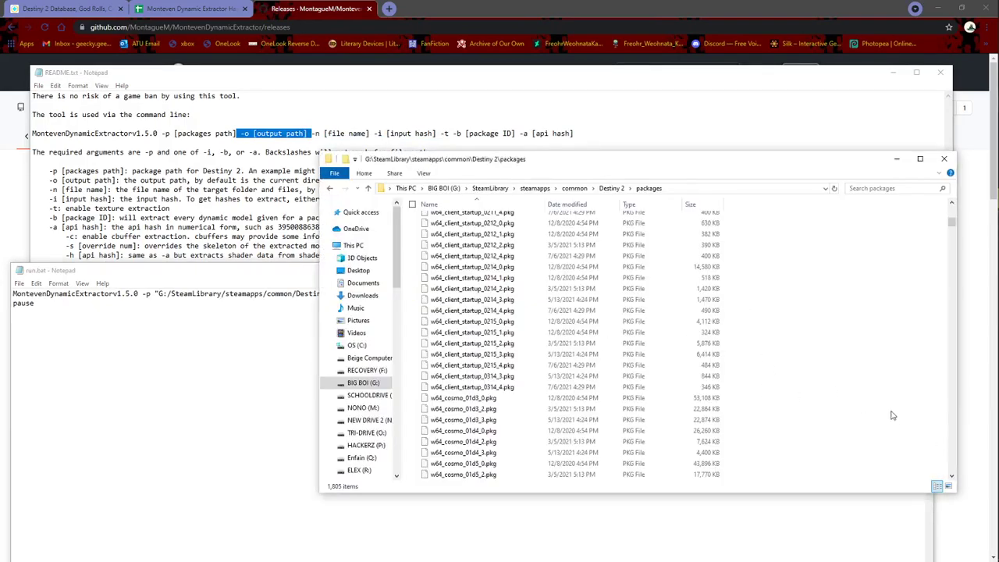
left_click(449, 190)
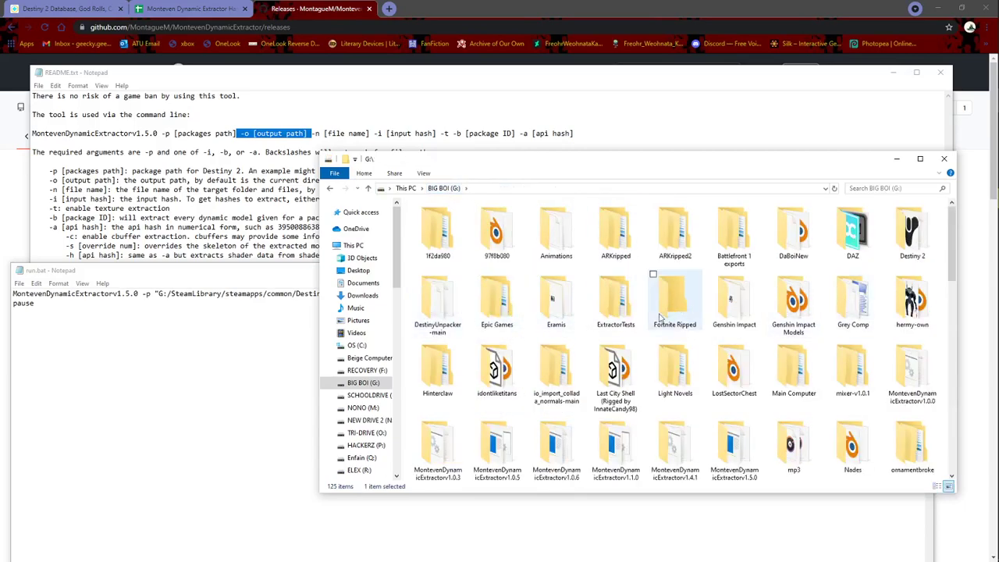
double_click(616, 300)
scroll(480, 266, "down", 5)
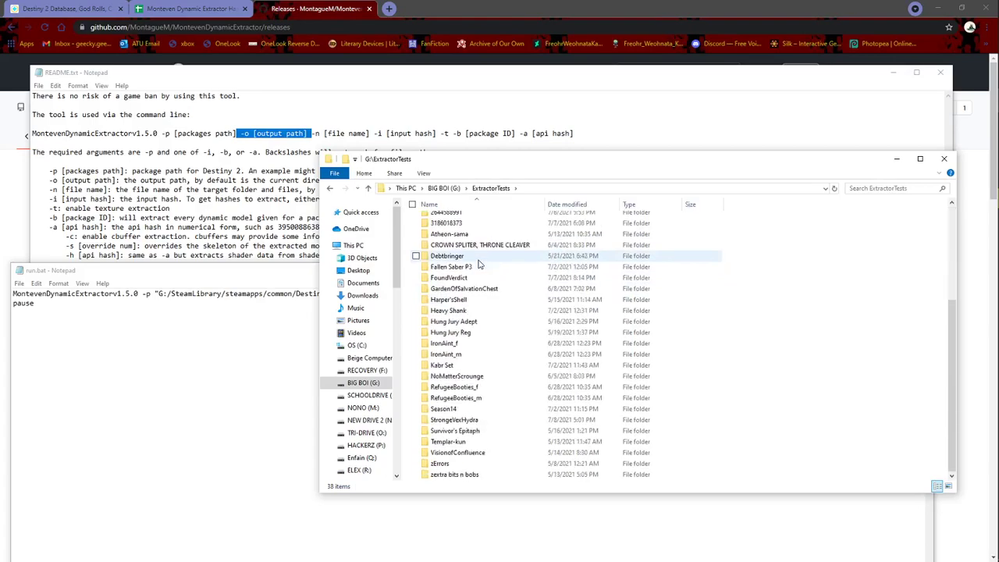
scroll(480, 265, "up", 5)
scroll(480, 266, "down", 5)
scroll(476, 295, "up", 5)
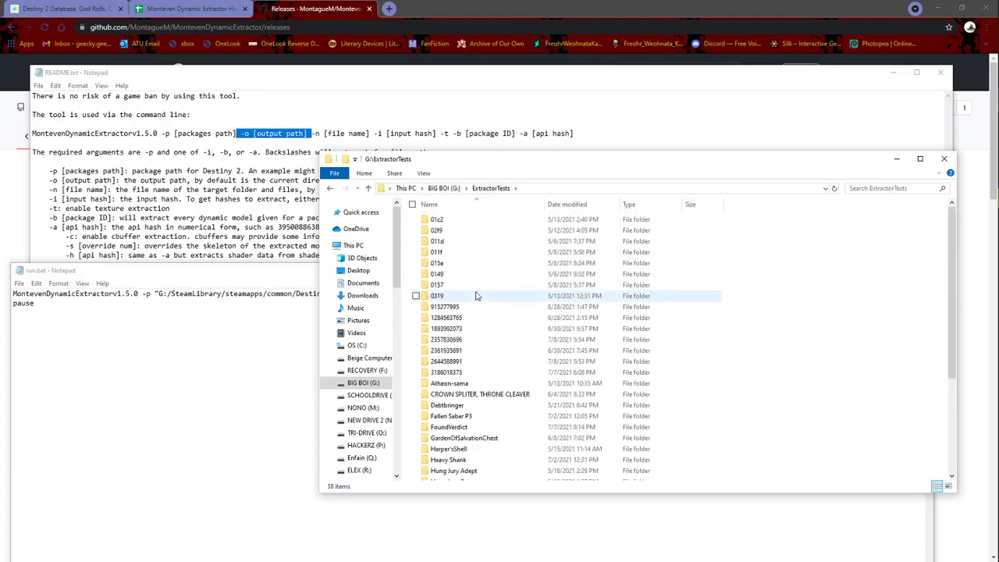
left_click(263, 306)
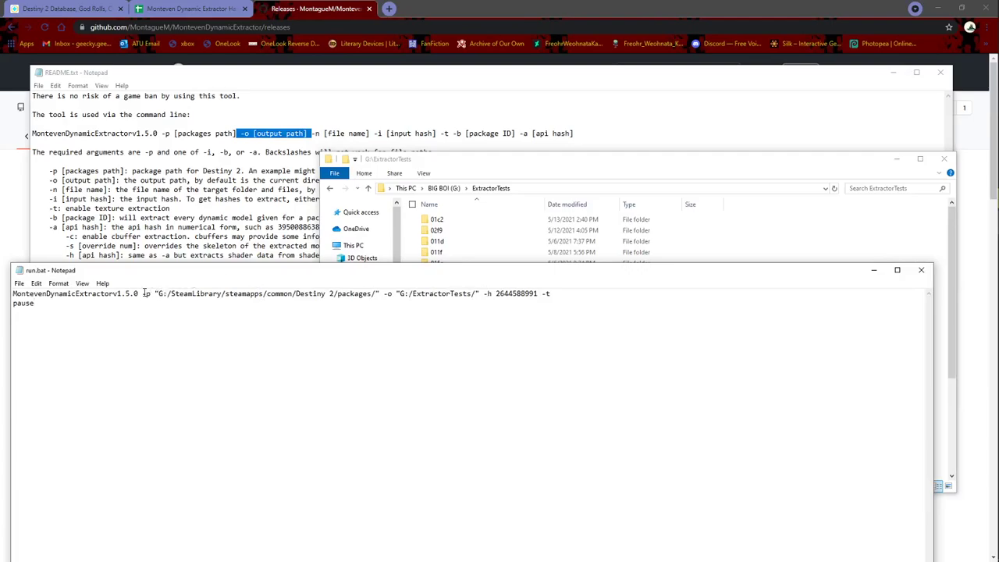
Step: Compare run.bat's package and output paths with the README's -p and -o descriptions
left_click_drag(144, 295, 483, 294)
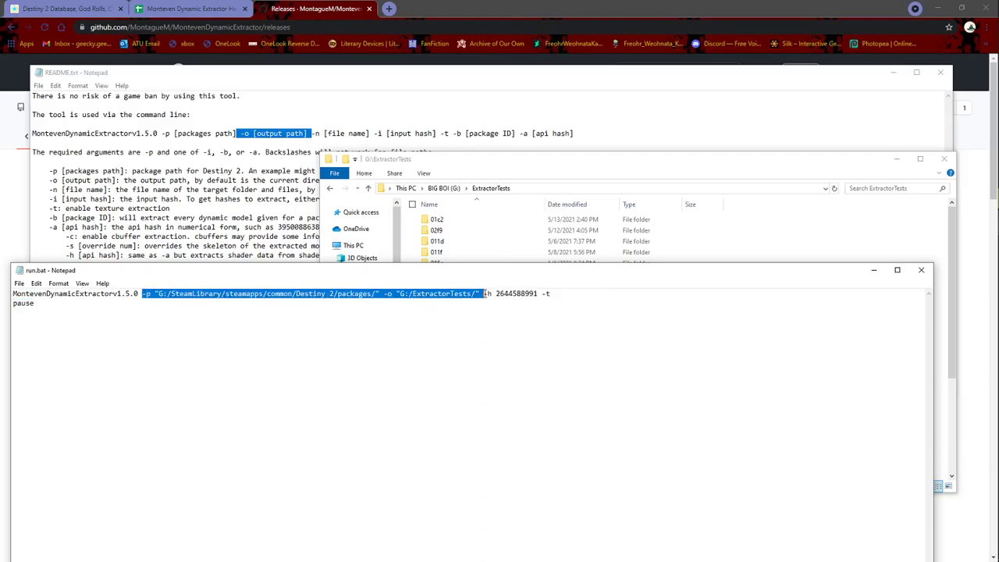
left_click(189, 293)
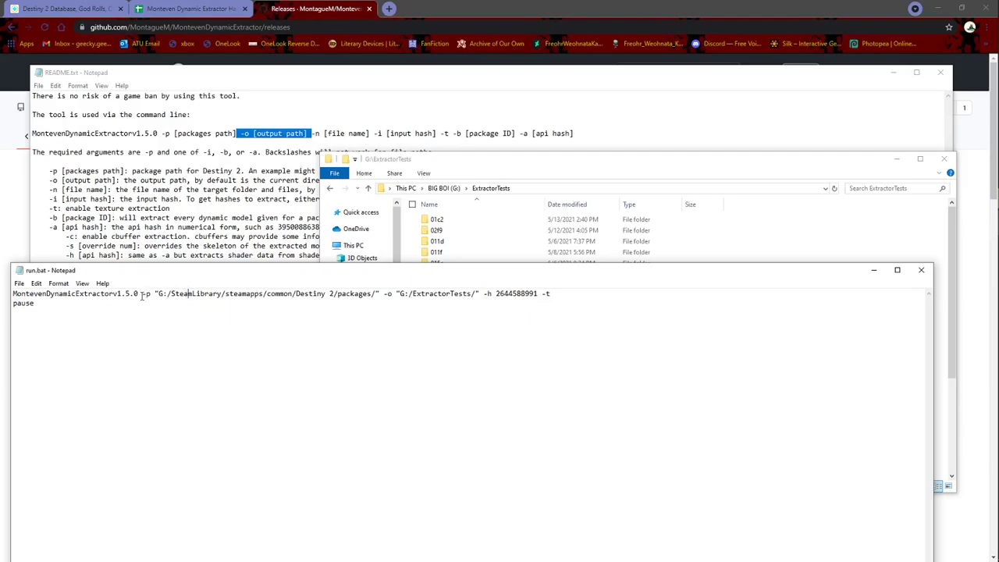
left_click(172, 208)
left_click_drag(132, 170, 324, 173)
left_click(348, 170)
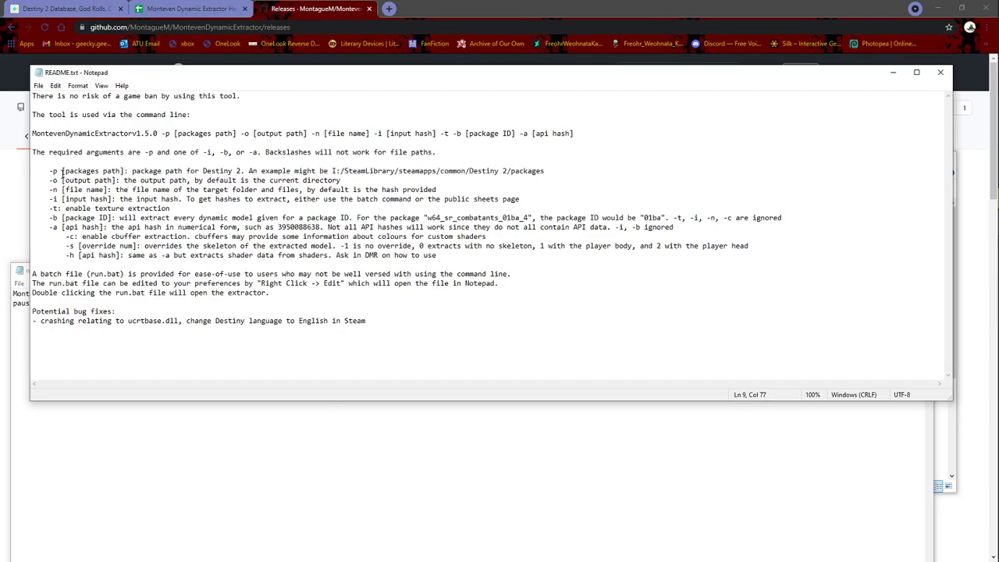
left_click_drag(62, 172, 341, 181)
left_click(349, 180)
Step: Look up the README's -n [file name] option, then return to run.bat
left_click(358, 437)
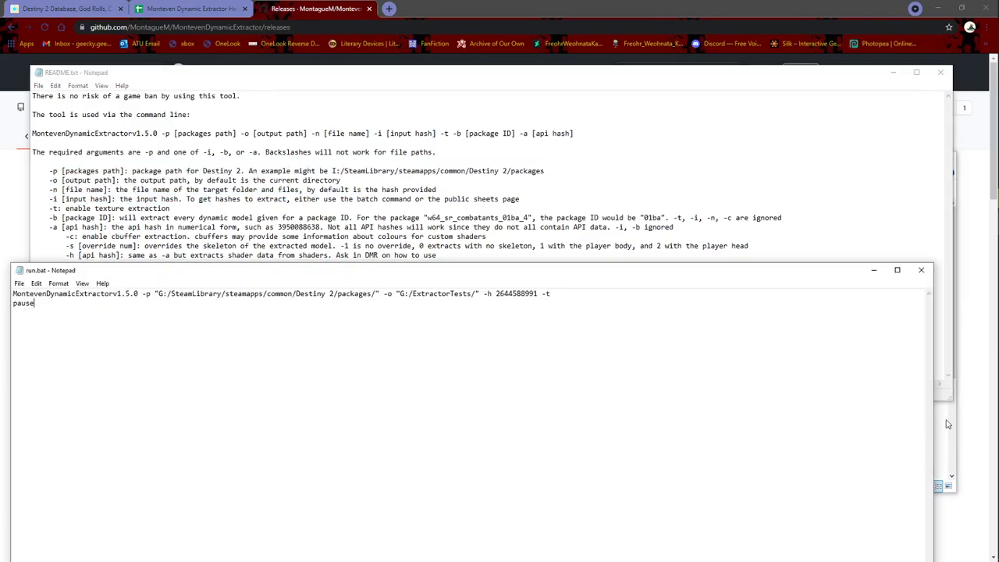
mouse_move(997, 312)
mouse_move(930, 102)
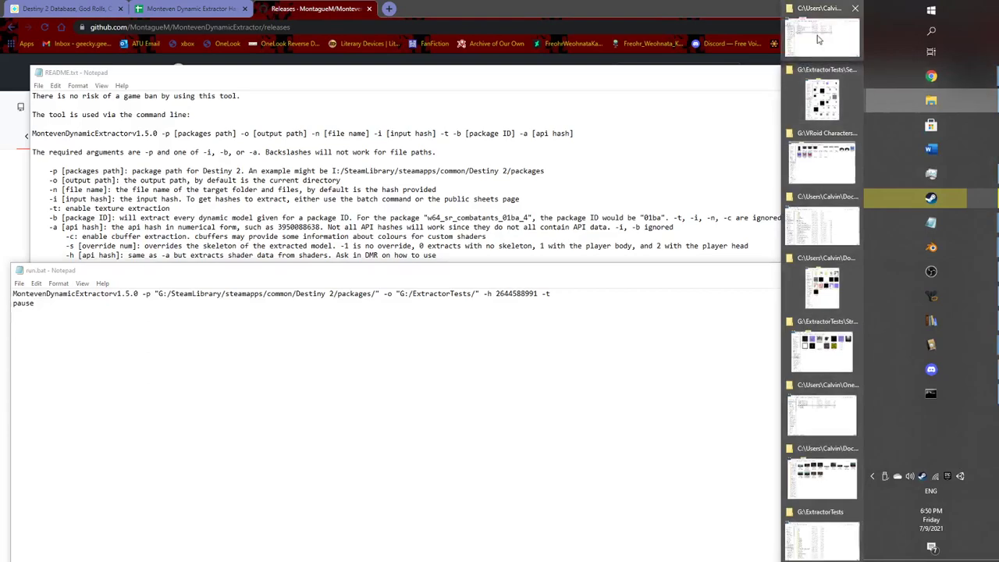
left_click(859, 109)
left_click_drag(469, 334, 517, 357)
left_click(302, 296)
left_click(248, 202)
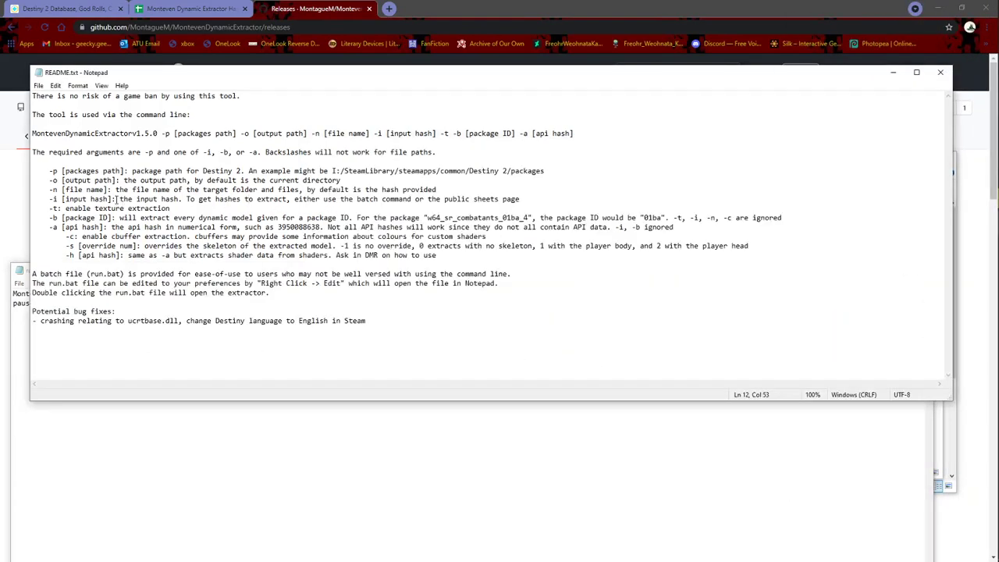
left_click_drag(312, 133, 369, 133)
left_click(361, 462)
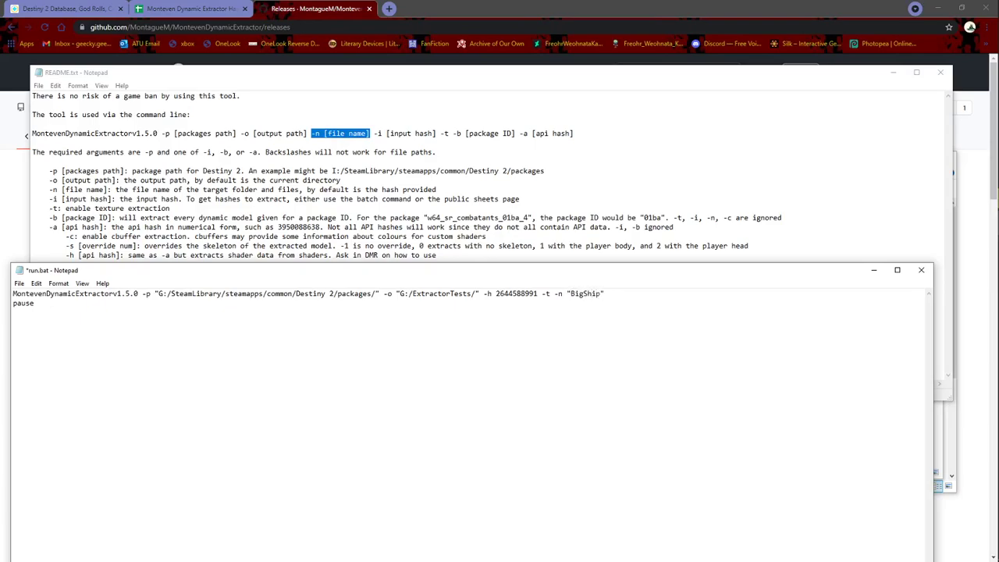
key("alt+Tab")
key("alt+Tab")
key("alt+Tab")
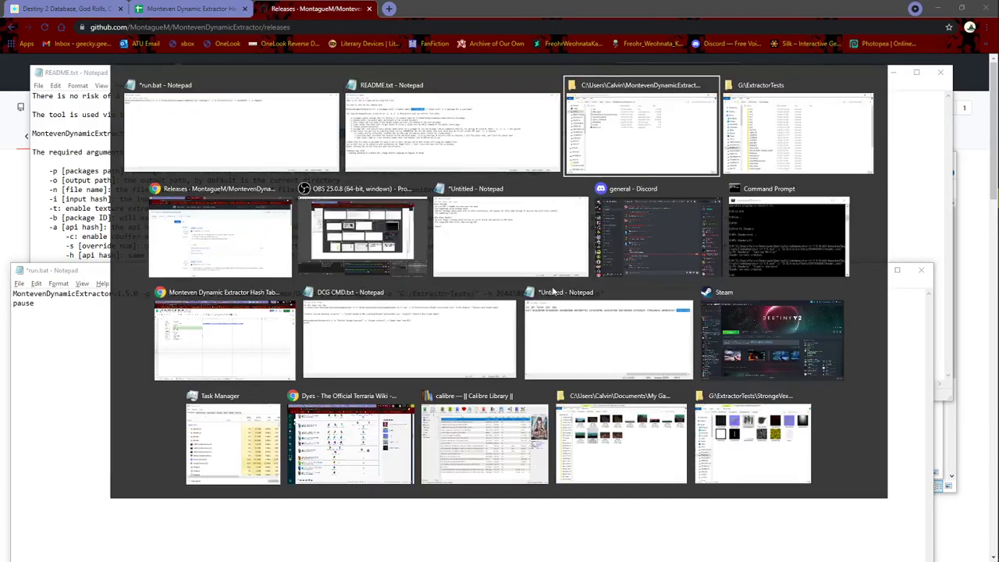
scroll(523, 329, "down", 5)
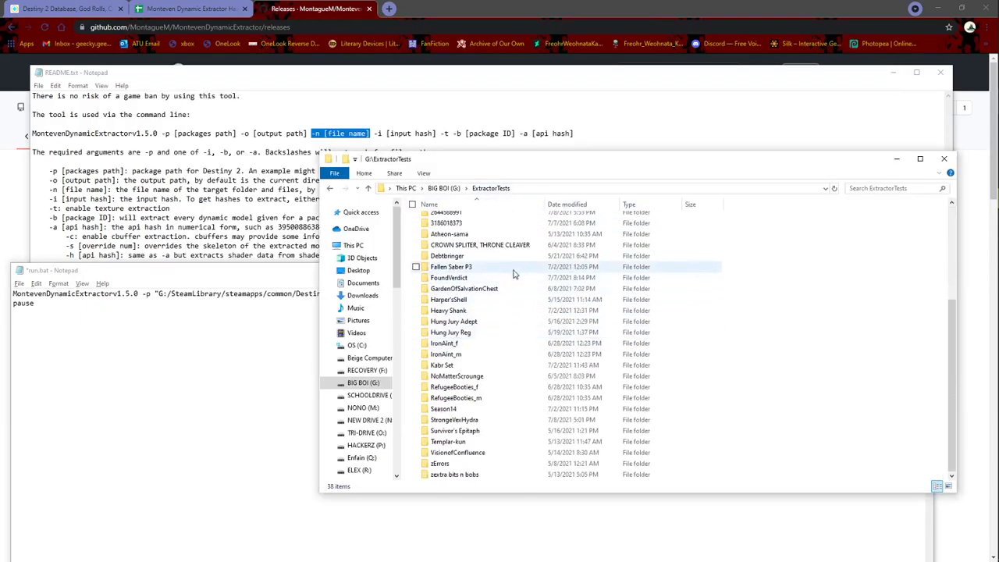
left_click(500, 246)
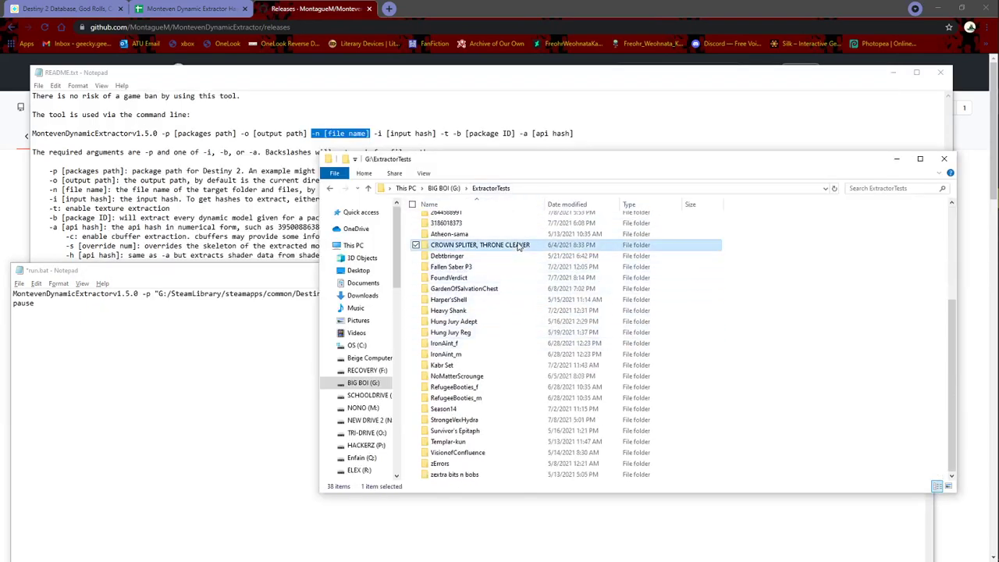
left_click(466, 256)
left_click(466, 268)
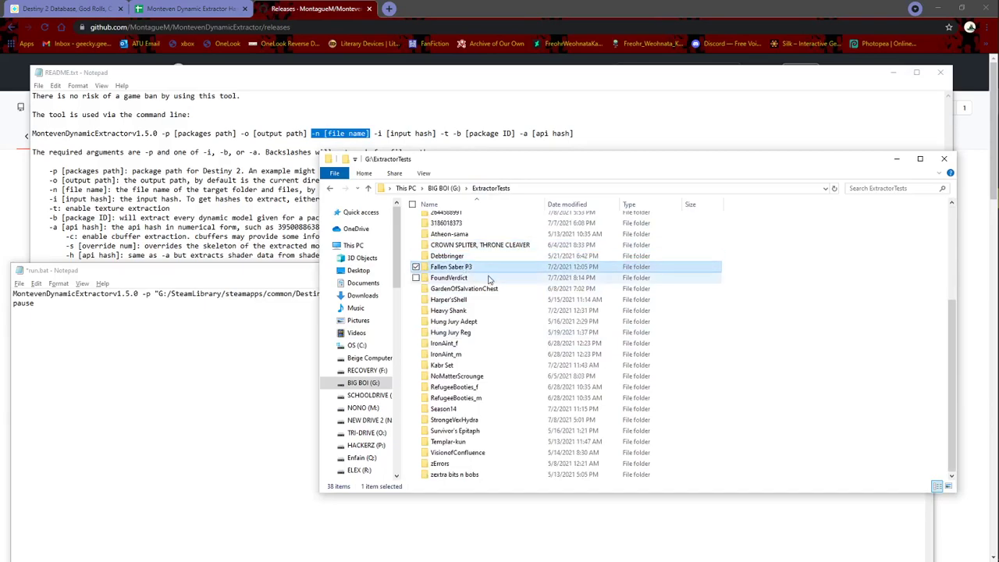
left_click(497, 278)
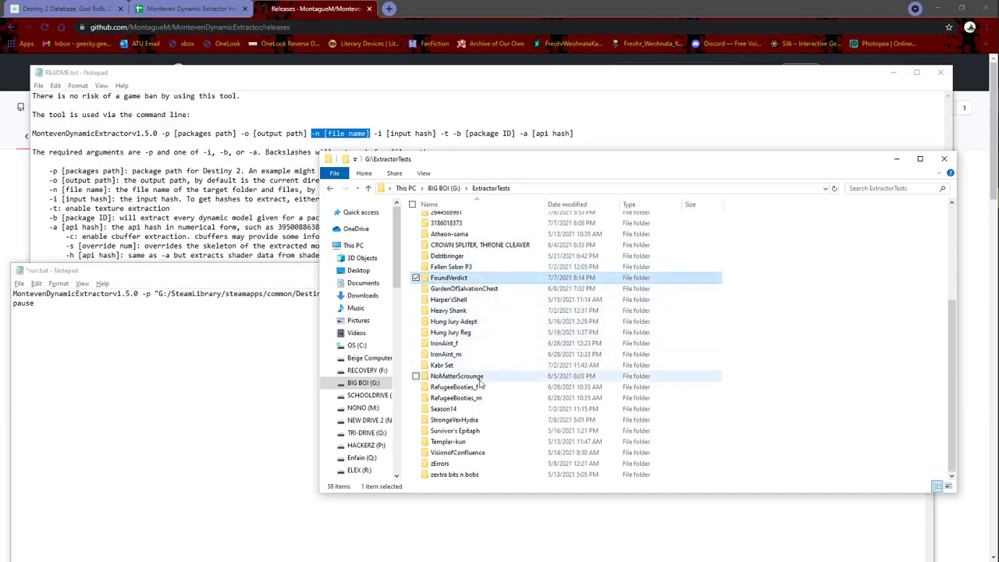
left_click(476, 442)
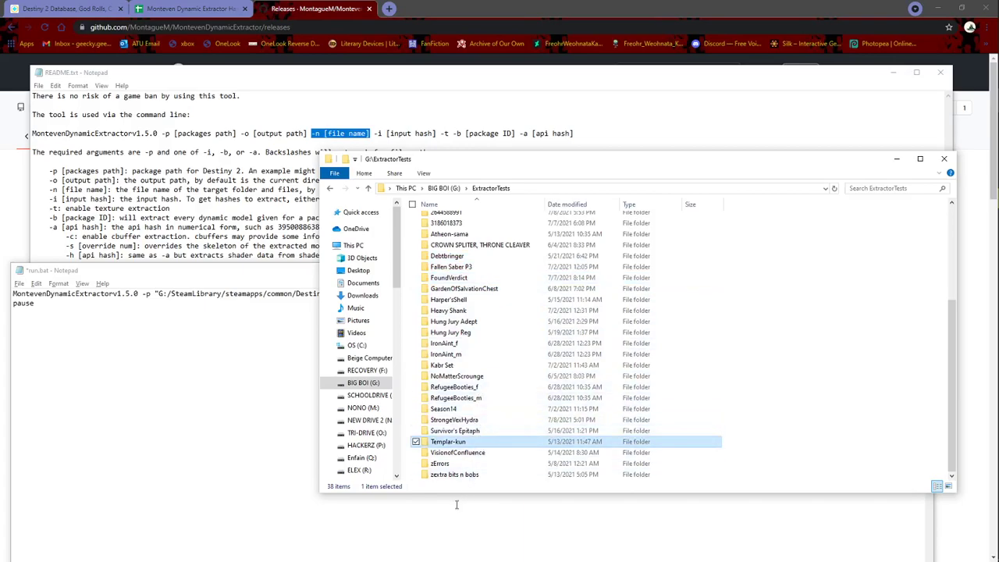
left_click(312, 409)
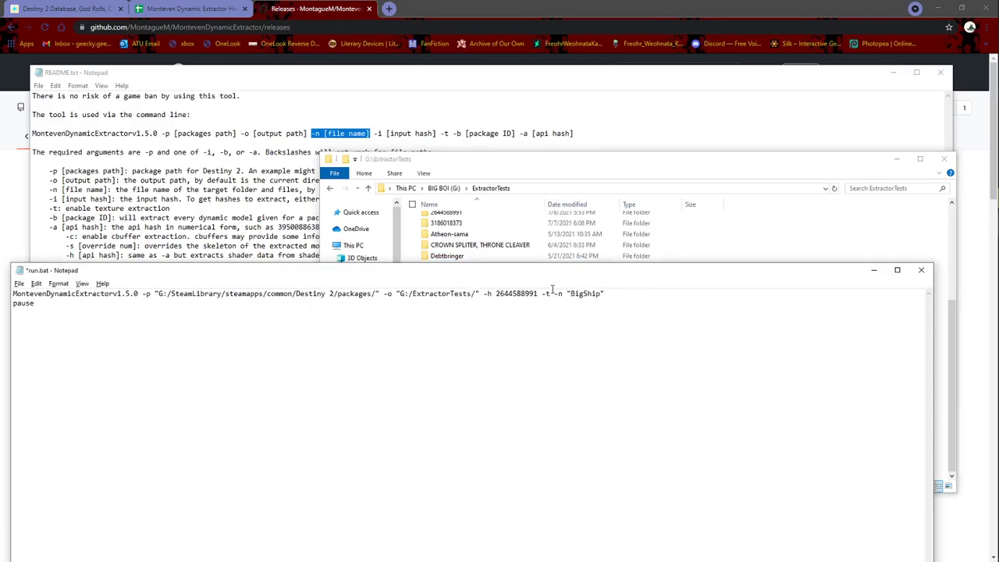
key("BackSpace")
key("BackSpace")
key("BackSpace")
key("BackSpace")
key("BackSpace")
key("BackSpace")
key("BackSpace")
key("BackSpace")
key("BackSpace")
key("BackSpace")
key("BackSpace")
key("BackSpace")
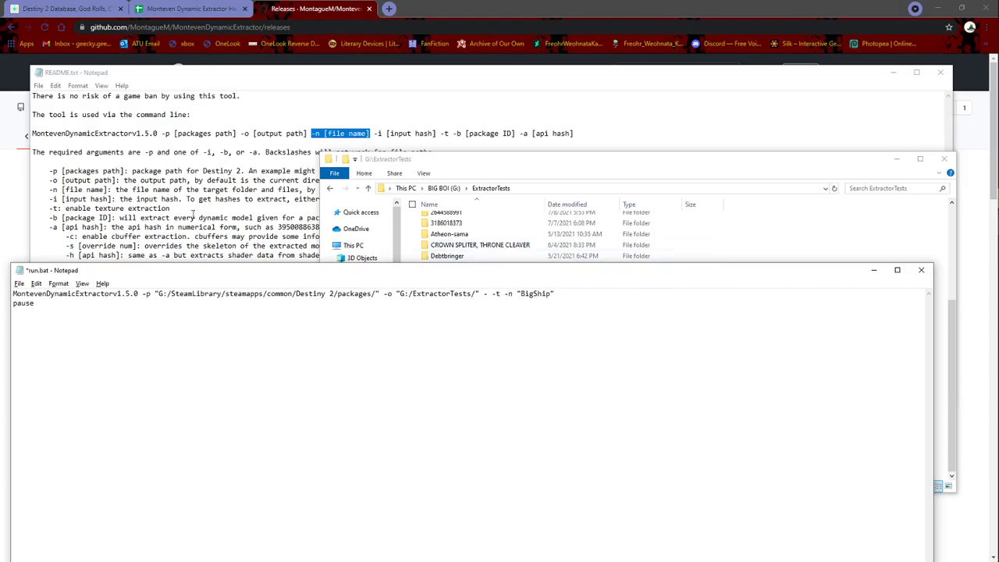
Step: Highlight the README's -i [input hash] option and its explanation
left_click(151, 209)
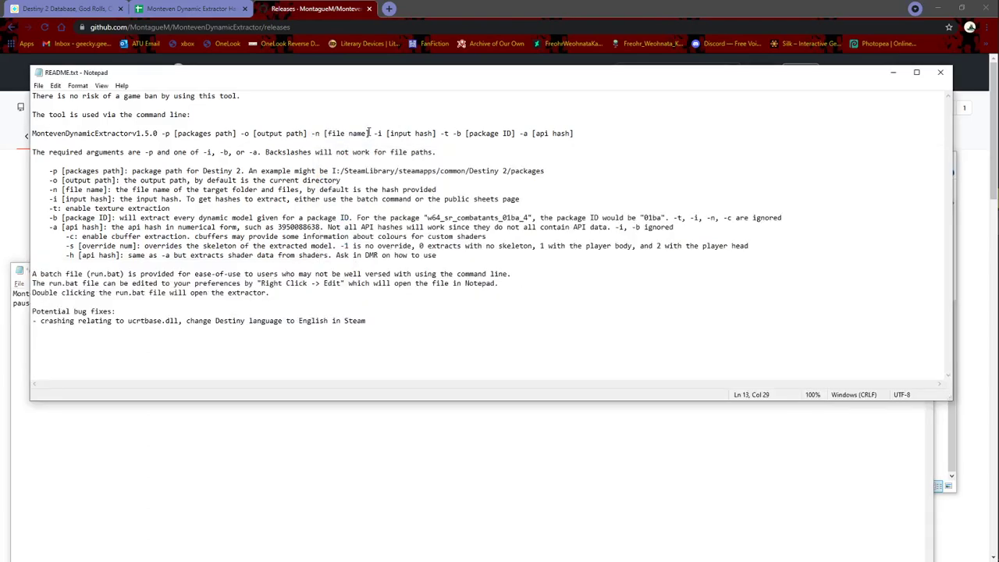
left_click_drag(372, 133, 442, 132)
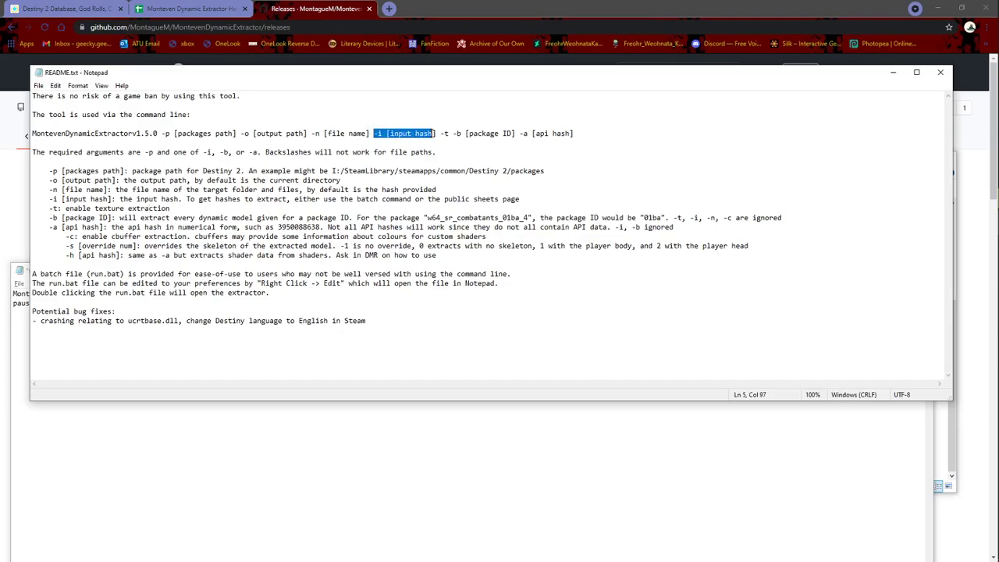
left_click(442, 133)
left_click_drag(121, 198, 529, 198)
Step: In the hash table's Vehicle hashmap, inspect the Cabal Assault Ship, skiff and Cabal Harvester hashes
left_click(191, 8)
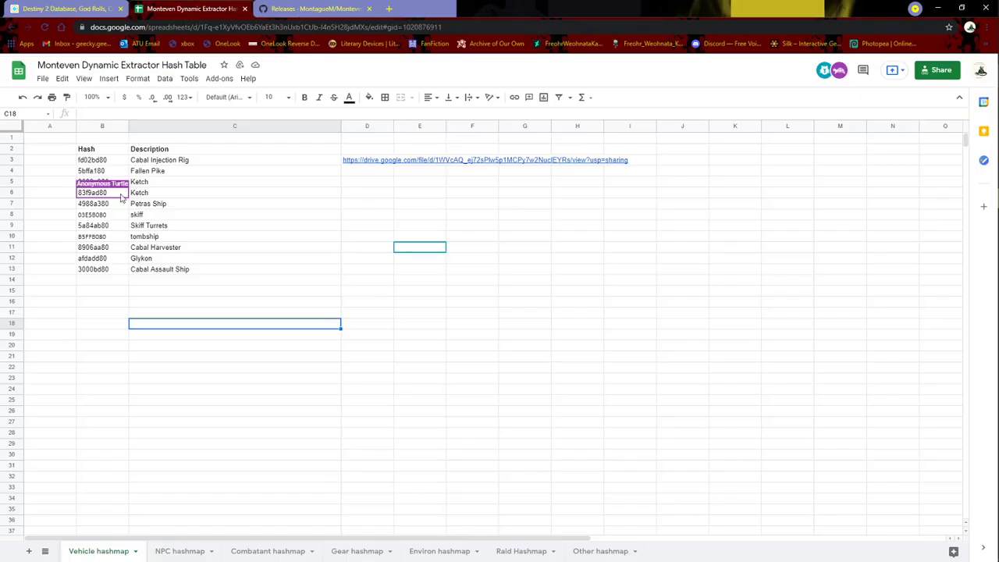
left_click(101, 270)
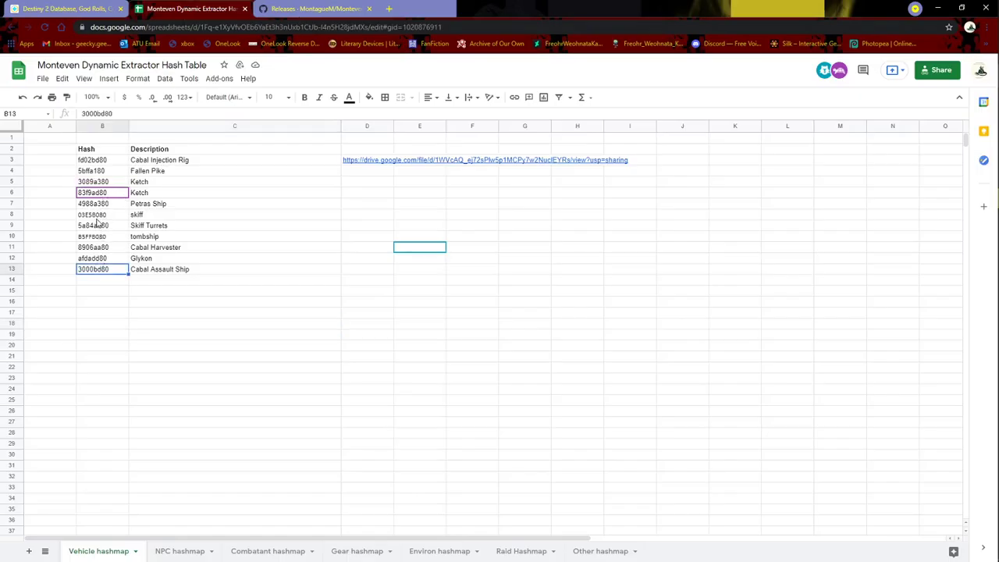
left_click(98, 216)
left_click(98, 248)
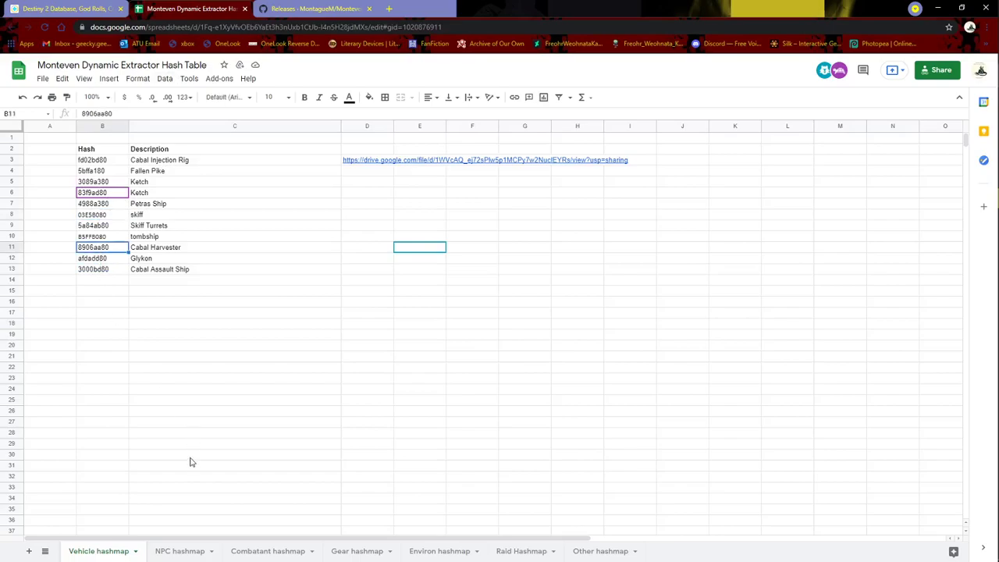
Step: Browse the NPC, Combatant, Gear, Environ, Raid and Other hashmap sheets, ending on Gear hashmap
left_click(182, 551)
left_click(248, 556)
left_click(357, 554)
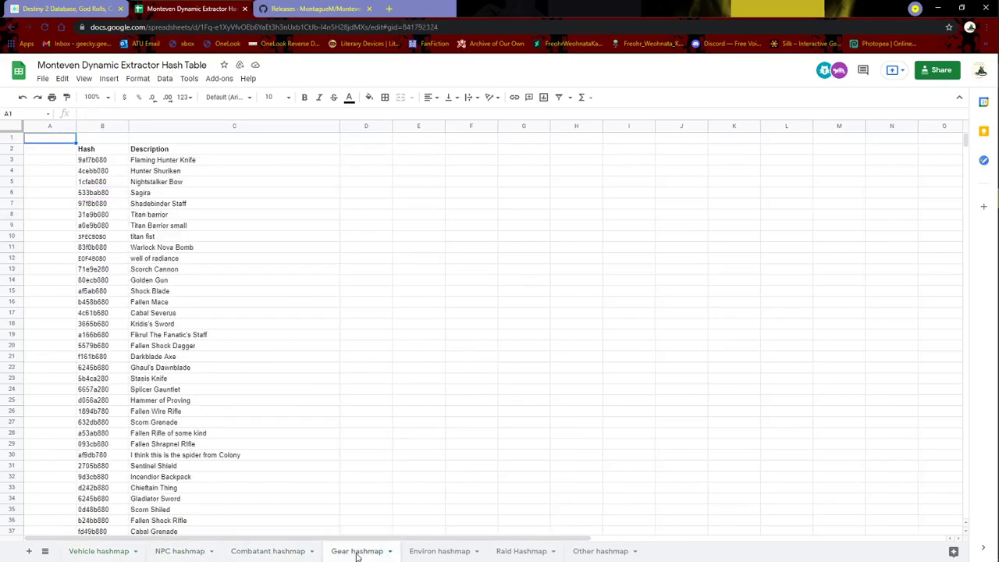
left_click(416, 556)
left_click(522, 552)
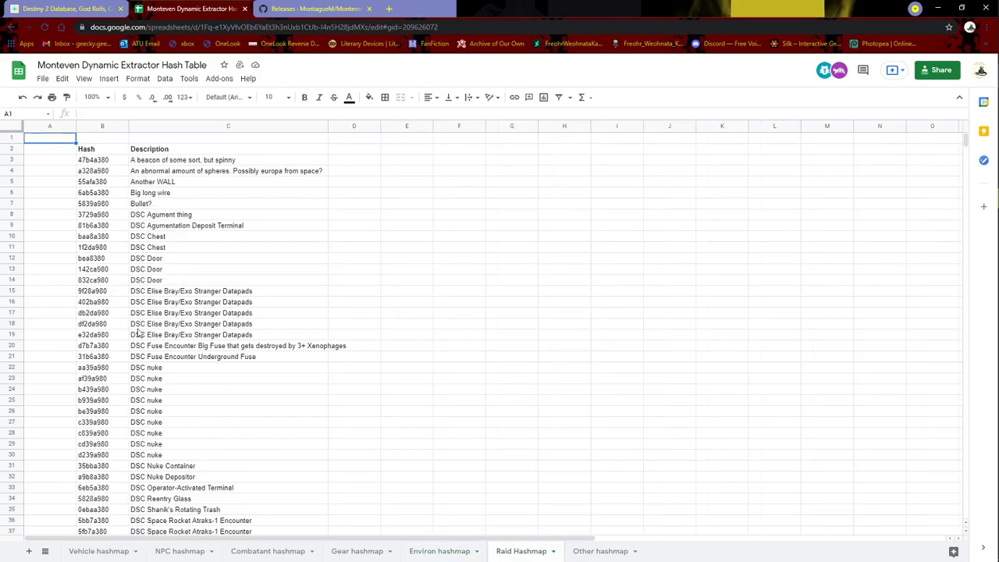
scroll(137, 334, "down", 5)
scroll(137, 334, "down", 10)
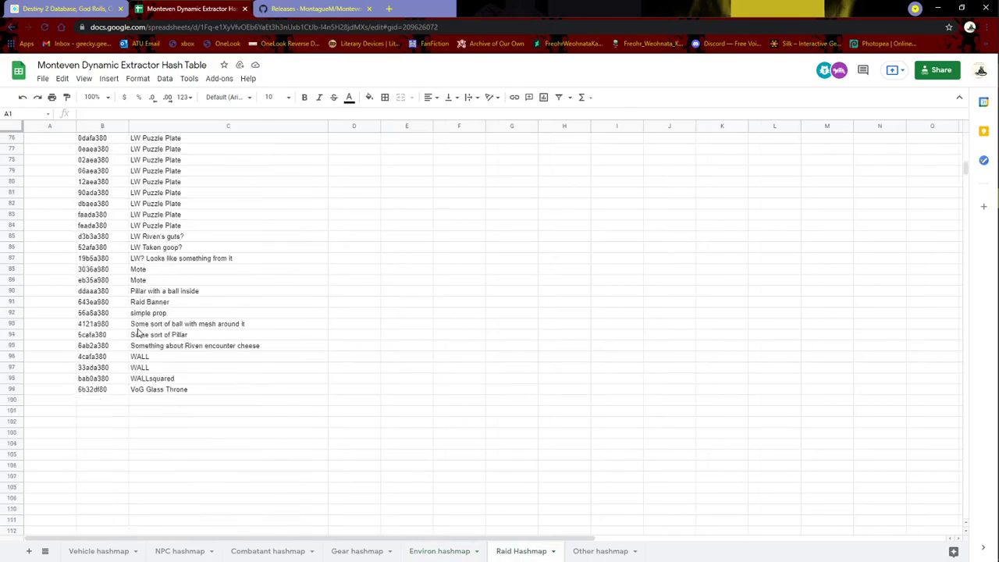
scroll(137, 331, "up", 10)
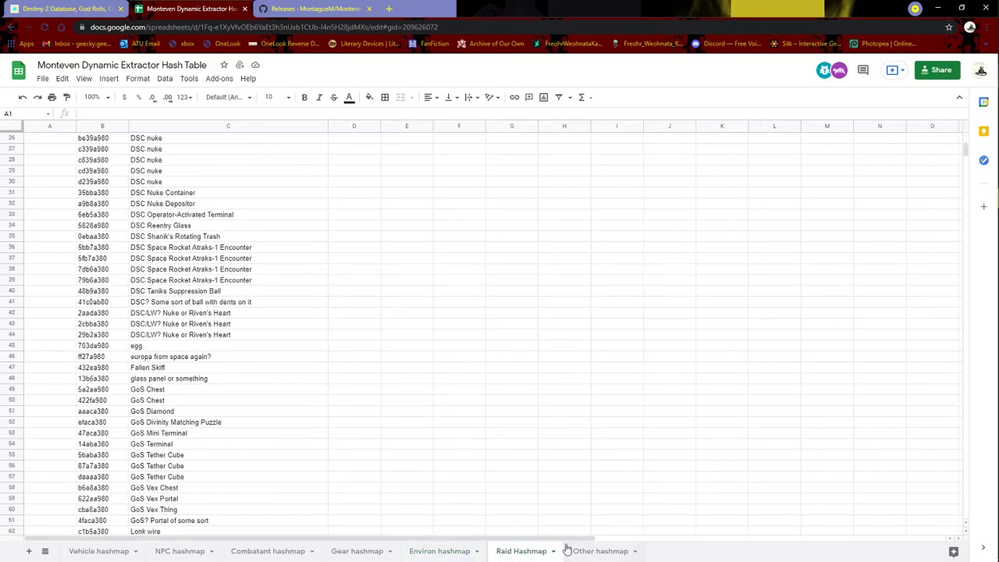
left_click(591, 552)
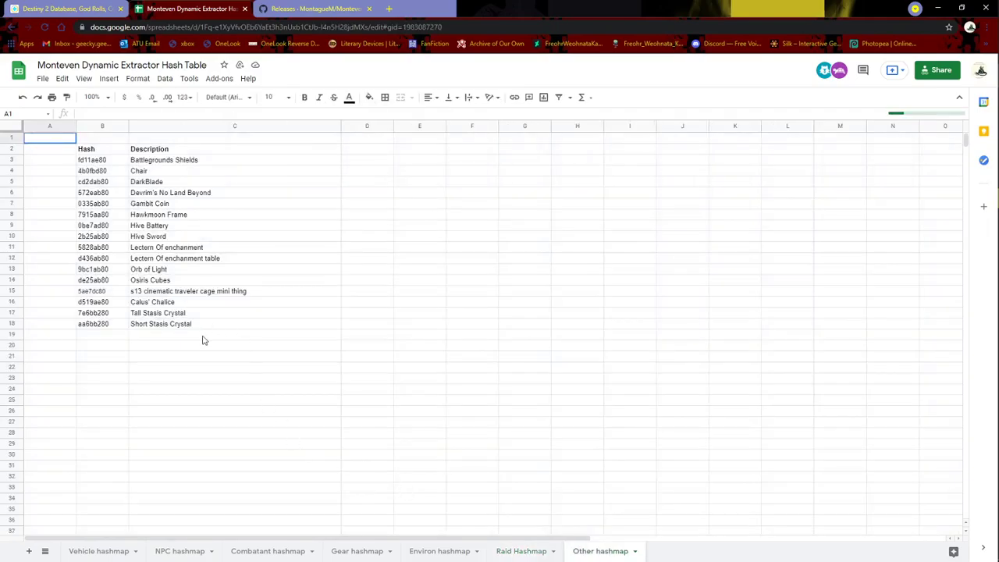
left_click(349, 550)
scroll(218, 346, "down", 2)
scroll(219, 346, "up", 1)
Step: Highlight the README's -t texture extraction option
key("alt+Tab")
left_click(411, 104)
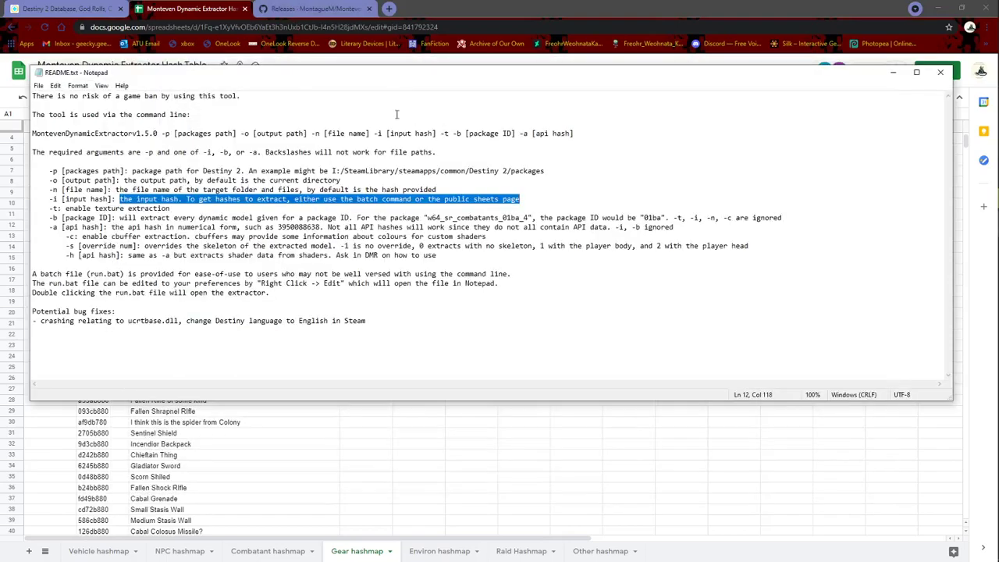
left_click_drag(168, 210, 50, 209)
left_click(58, 209)
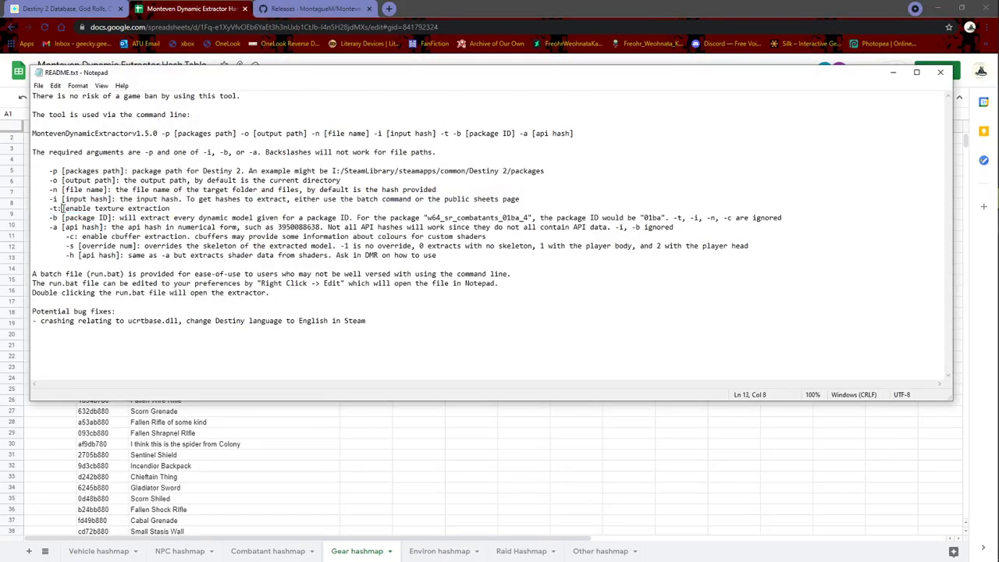
Step: Inspect the Kabr Set's BattlecageofKabr_m textures folder in ExtractorTests
key("alt+Tab")
key("Tab")
key("Tab")
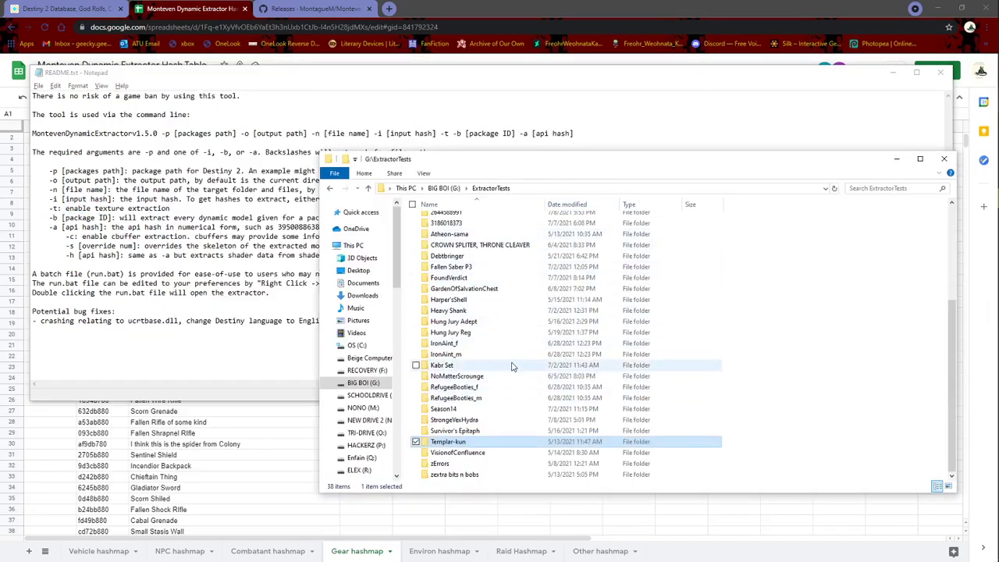
double_click(512, 366)
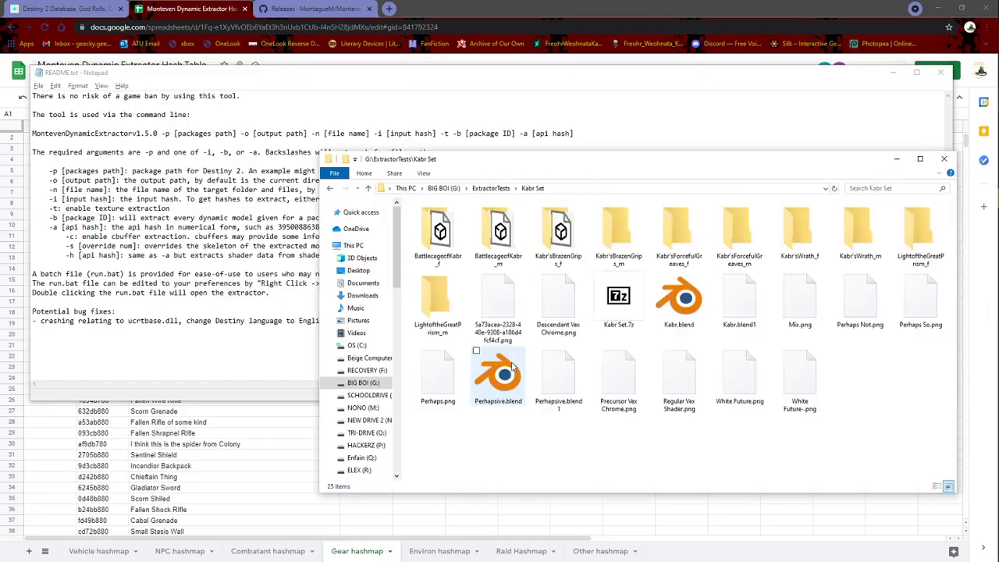
double_click(504, 242)
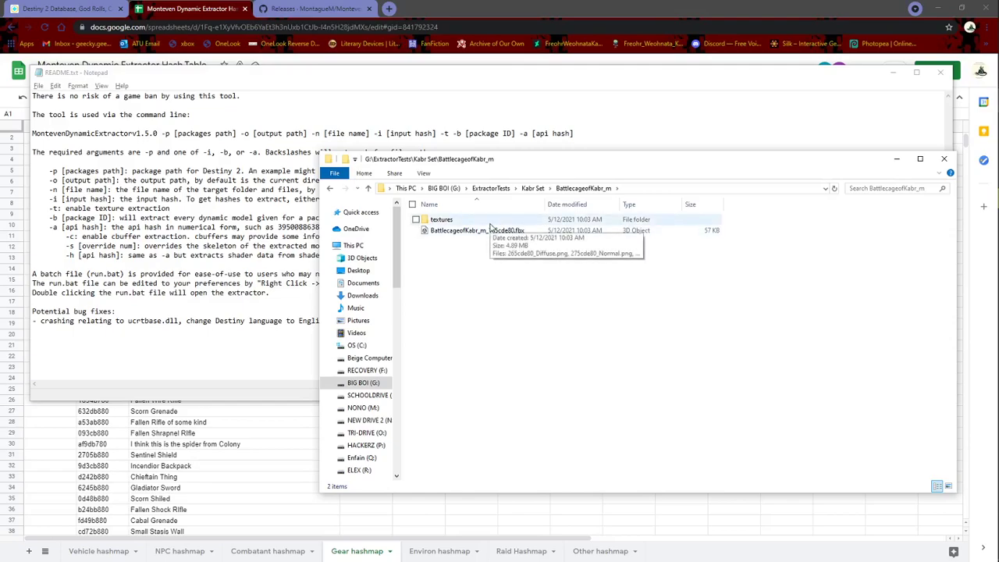
double_click(484, 221)
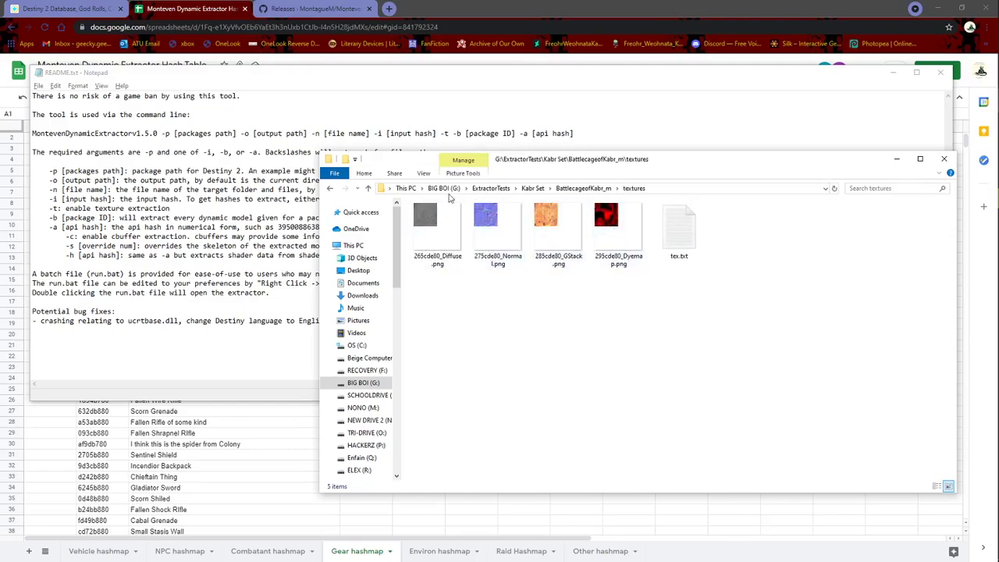
left_click(491, 188)
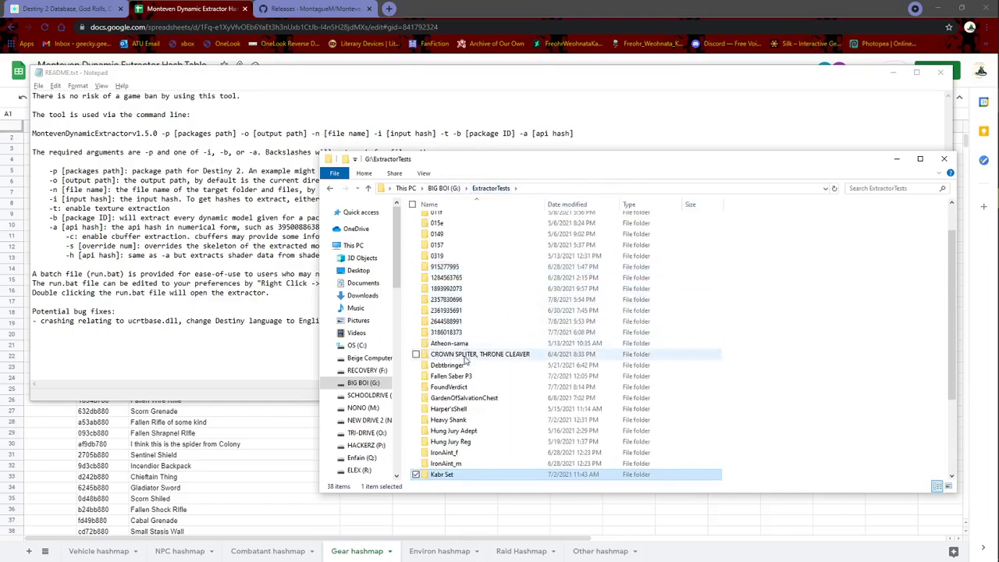
Step: Check Atheon-sama's textures and unk_textures folders, then return to ExtractorTests and the README
scroll(464, 358, "down", 2)
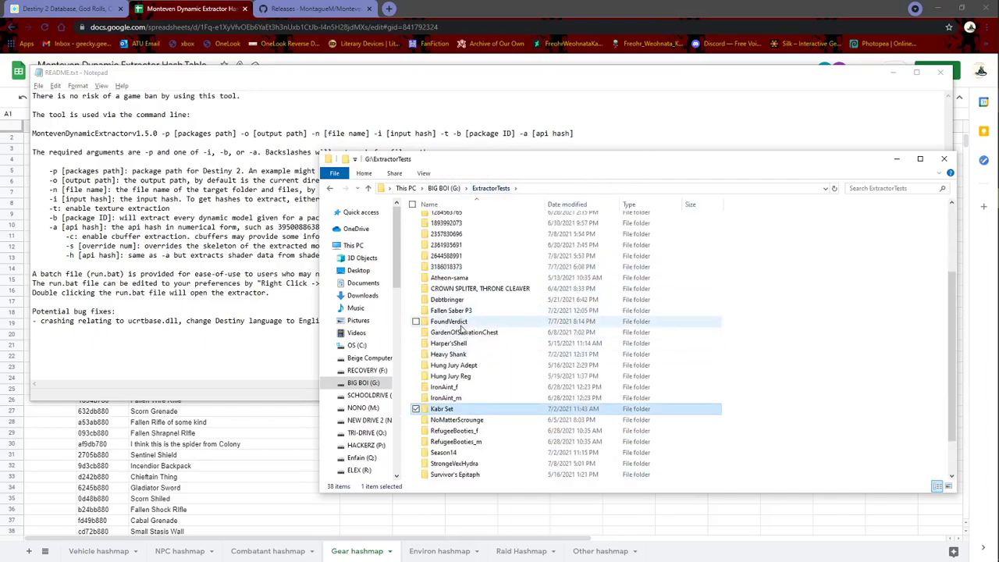
scroll(461, 367, "down", 1)
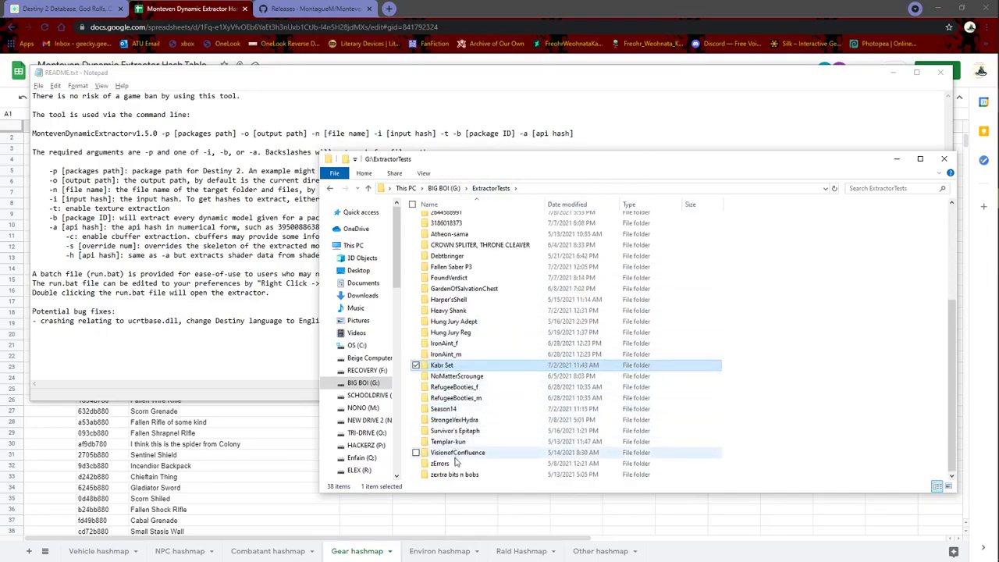
scroll(464, 340, "up", 3)
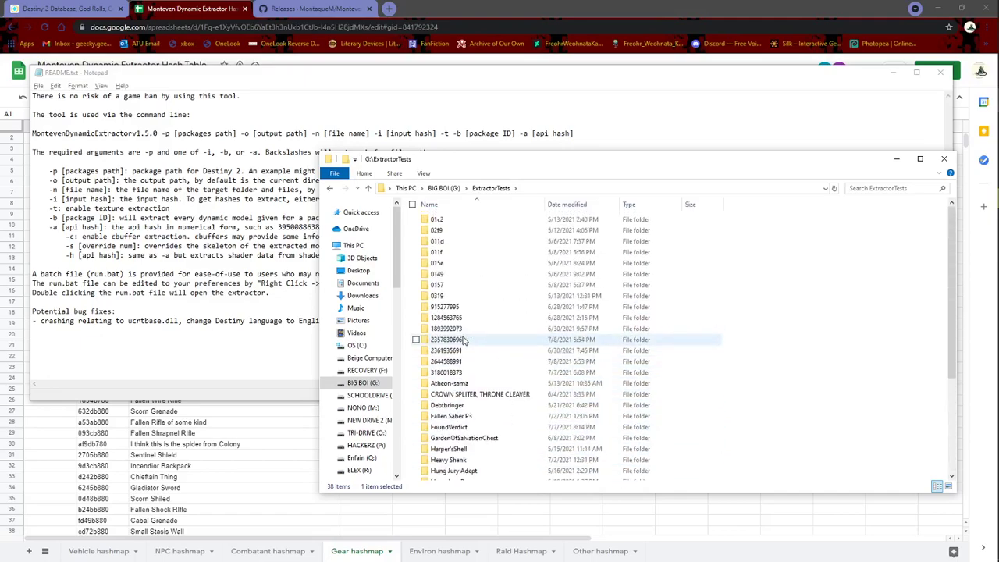
double_click(453, 325)
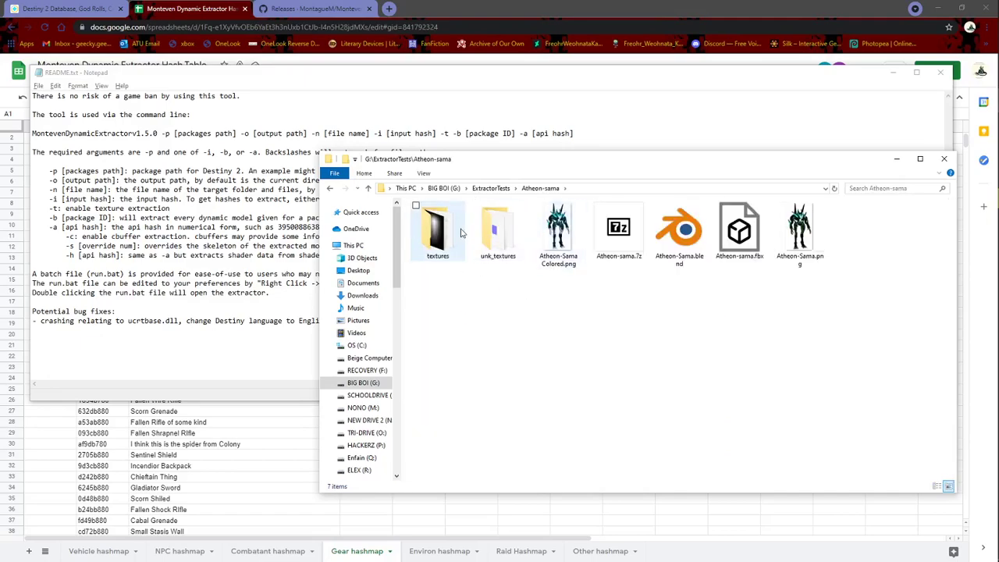
double_click(438, 234)
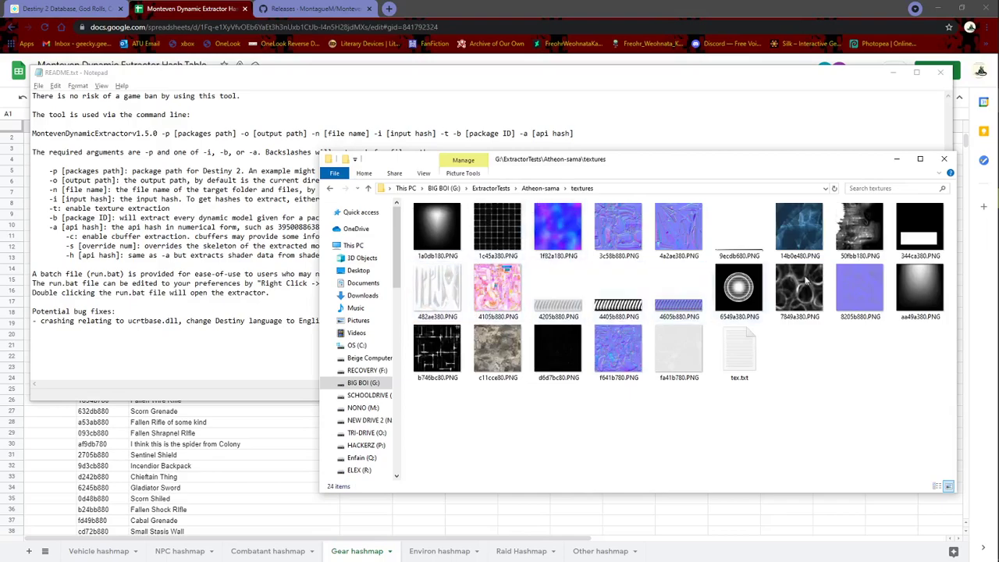
left_click(541, 189)
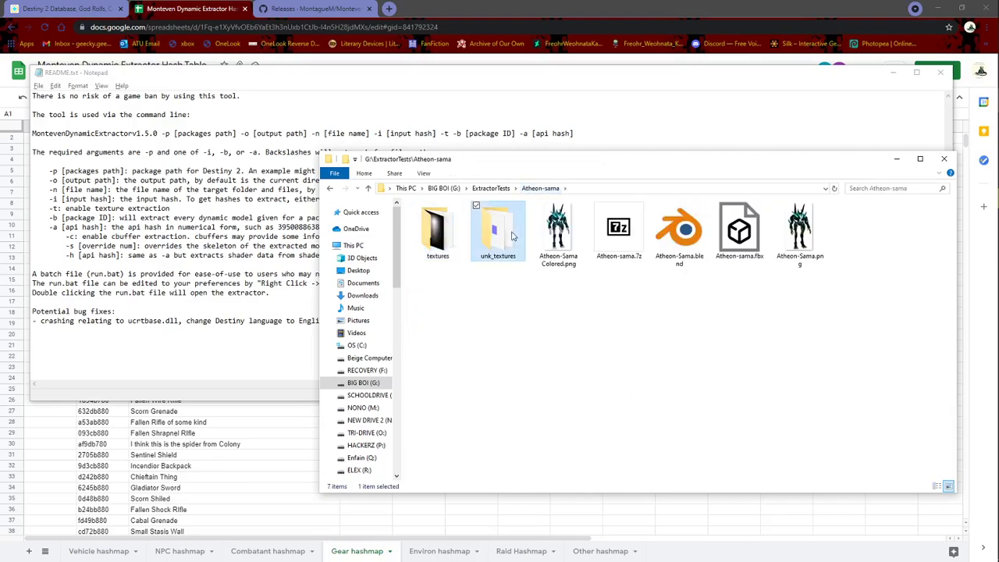
double_click(498, 232)
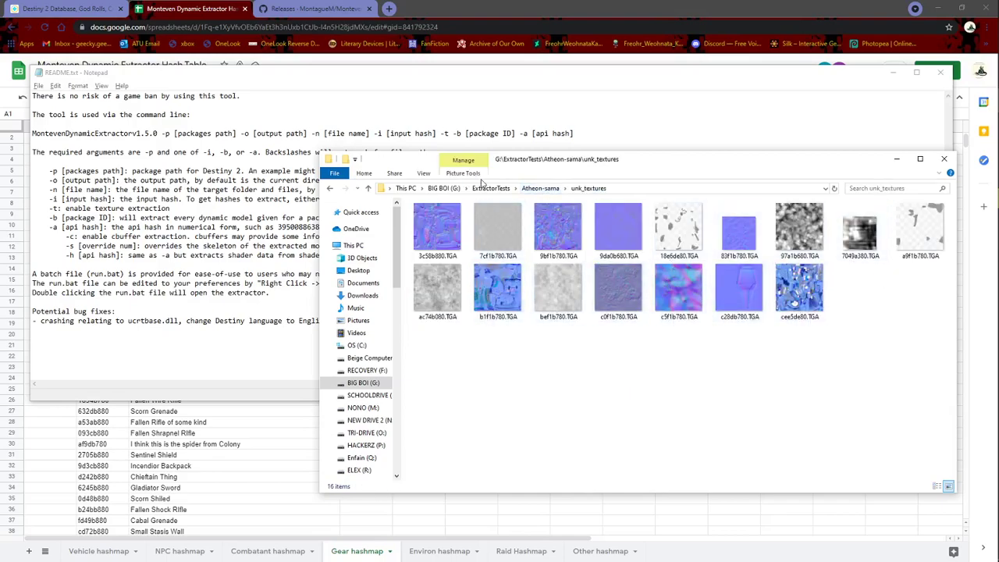
left_click(458, 190)
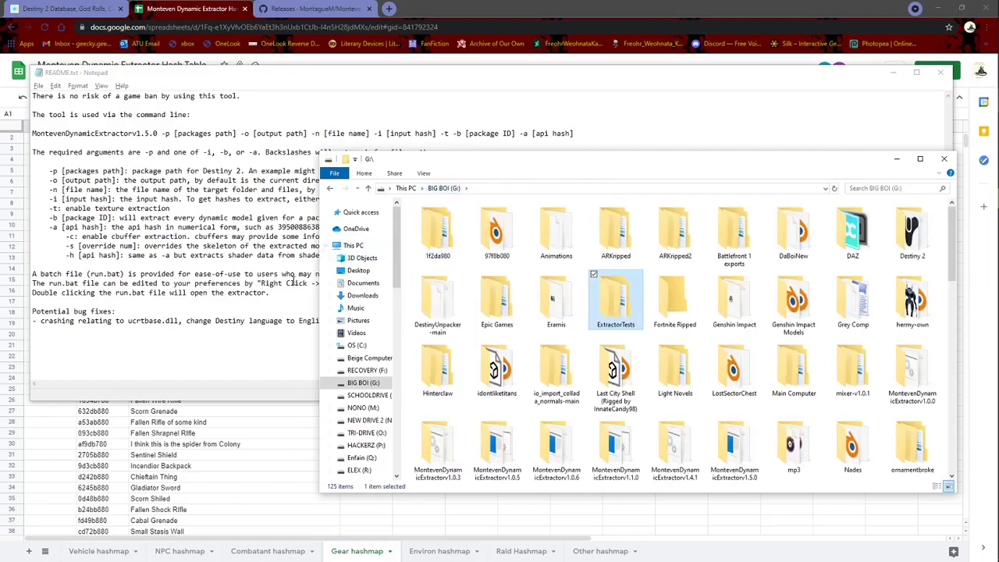
double_click(608, 310)
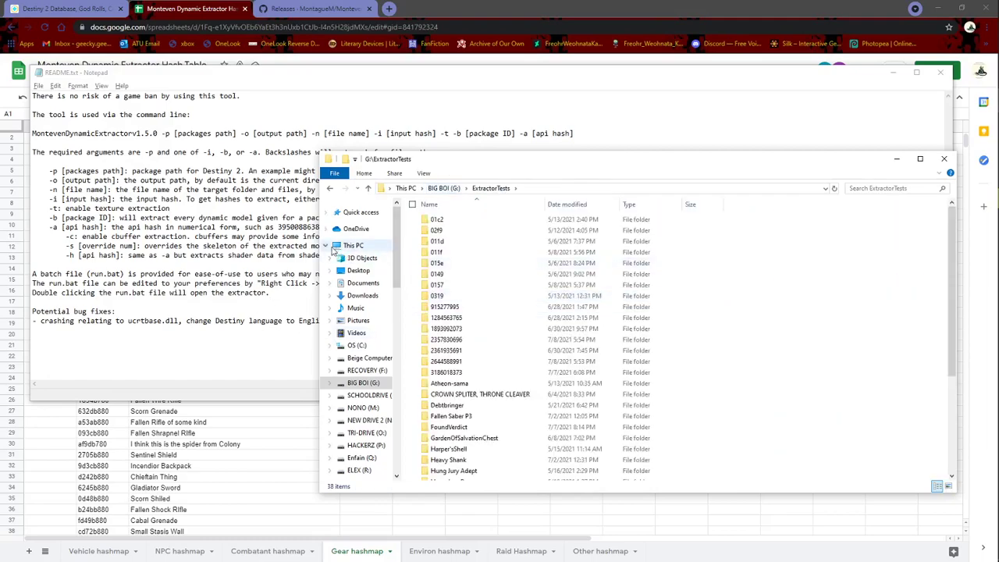
left_click(230, 244)
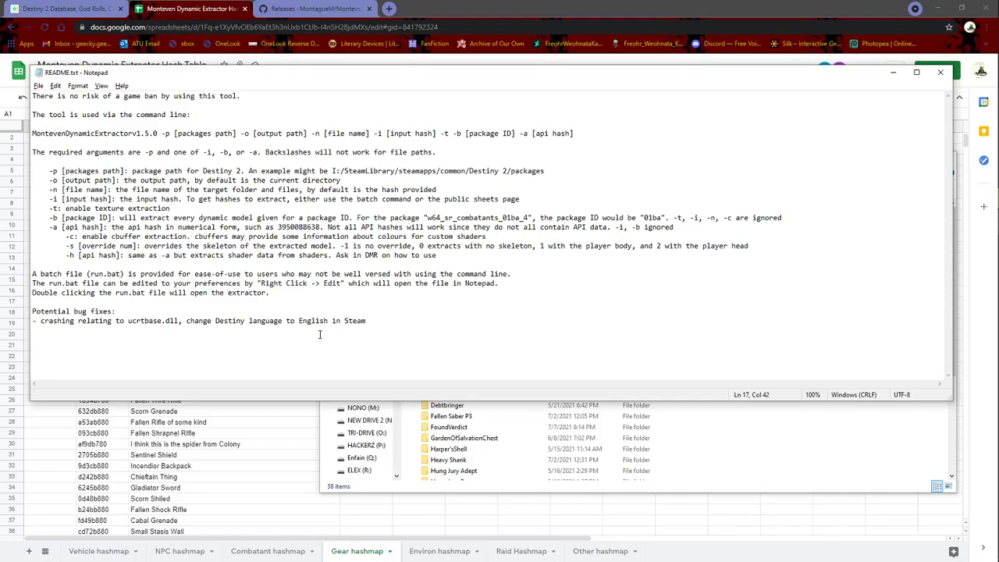
Step: Review the README's -b package ID explanation
key("alt+Tab")
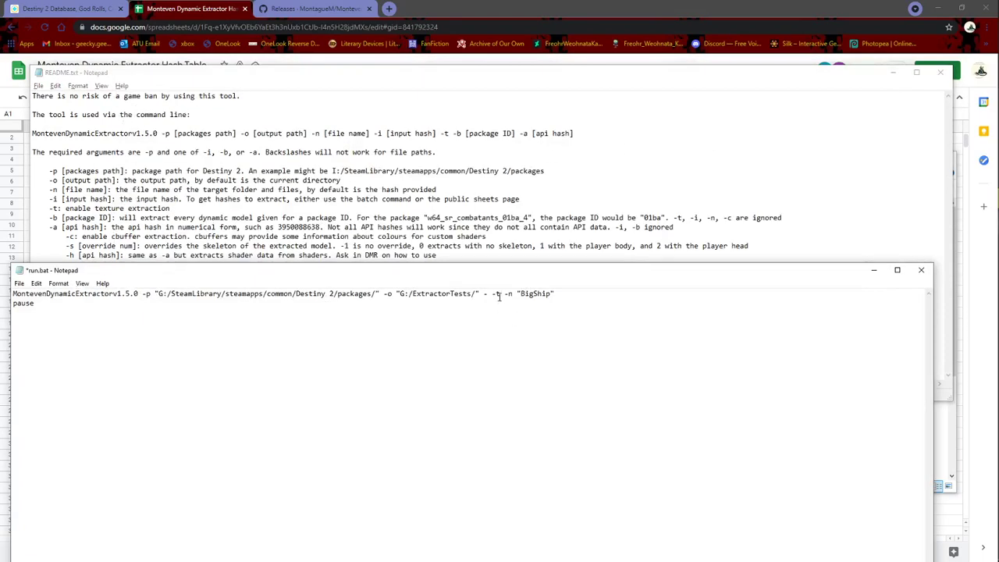
key("alt+Tab")
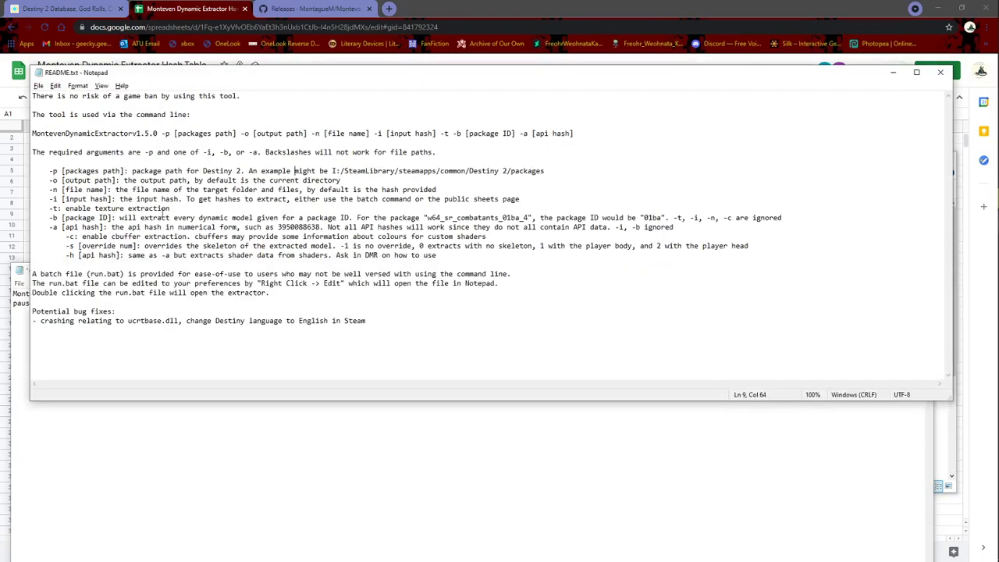
left_click_drag(55, 220, 555, 241)
left_click_drag(764, 240, 666, 213)
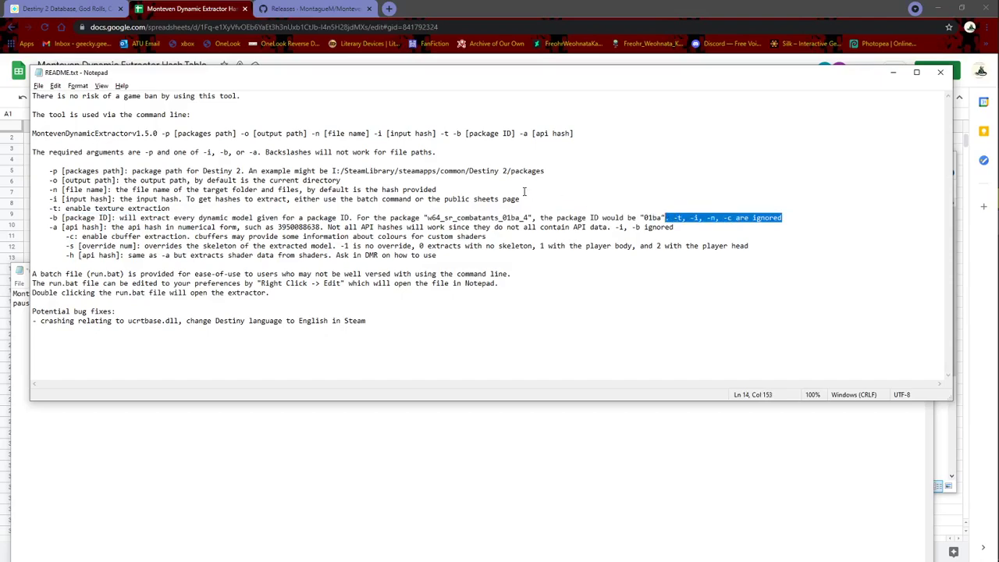
mouse_move(48, 217)
left_mouse_down()
mouse_move(75, 218)
mouse_move(63, 219)
left_mouse_up()
left_click(92, 217)
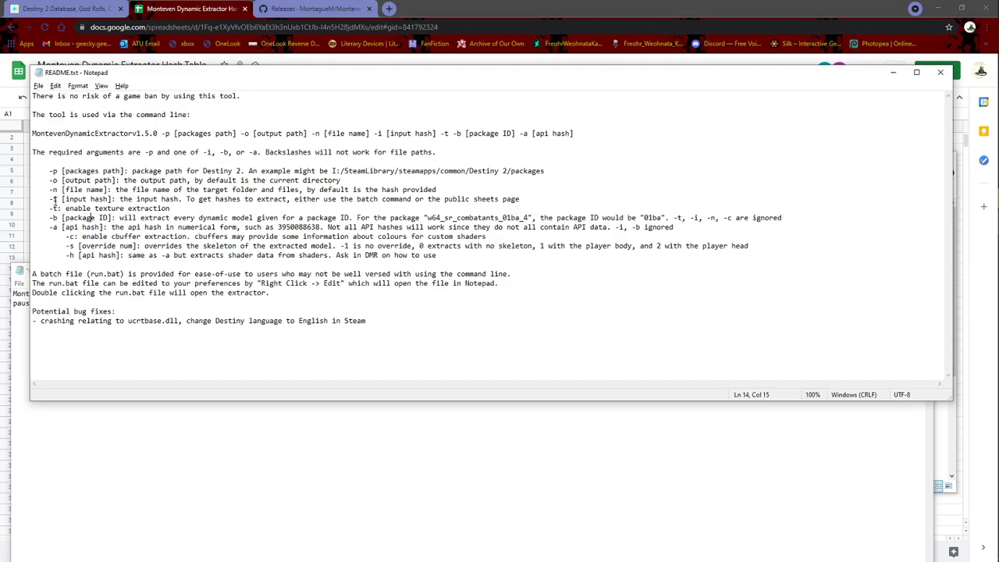
Step: Check the -i input hash line, then add an empty line before pause in run.bat
left_click_drag(50, 199, 526, 200)
left_click(527, 199)
left_click(207, 412)
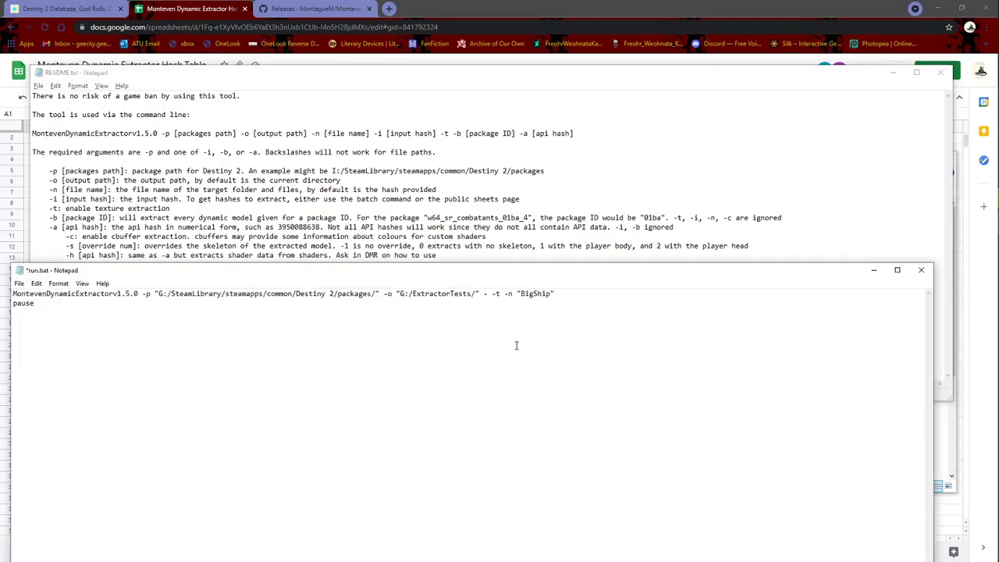
key("Return")
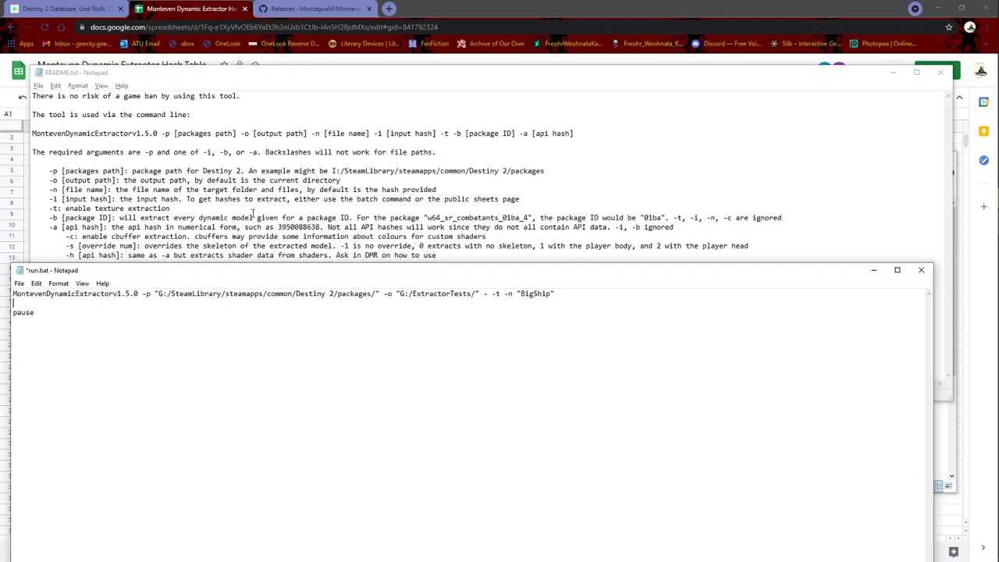
Step: Highlight the -b package ID description in the README
left_click(252, 218)
double_click(242, 218)
left_click(180, 228)
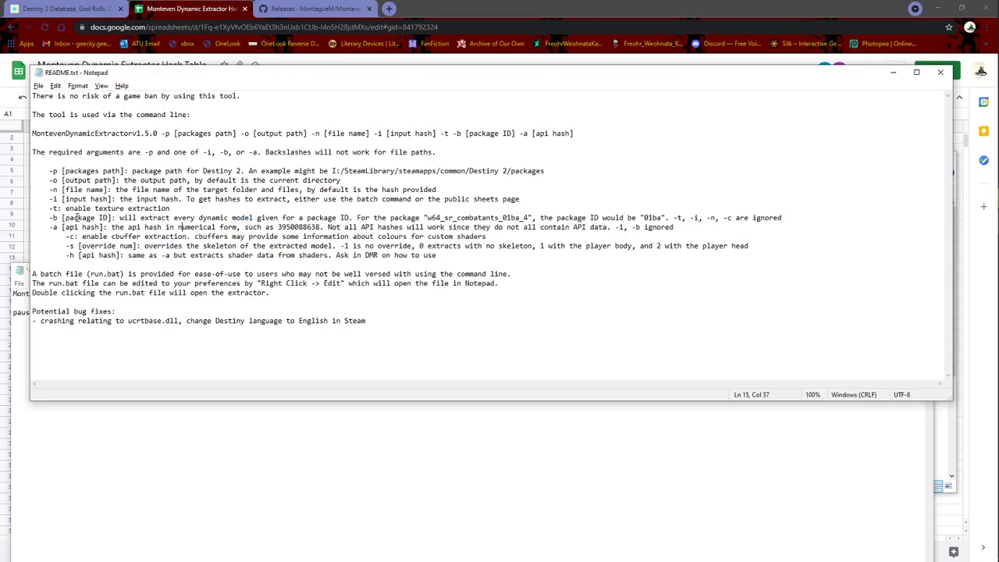
left_click_drag(58, 219, 357, 220)
Step: Pick out the example package w64_sr_combatants_01ba_4 and its ID 01ba, then return to File Explorer
left_click(409, 414)
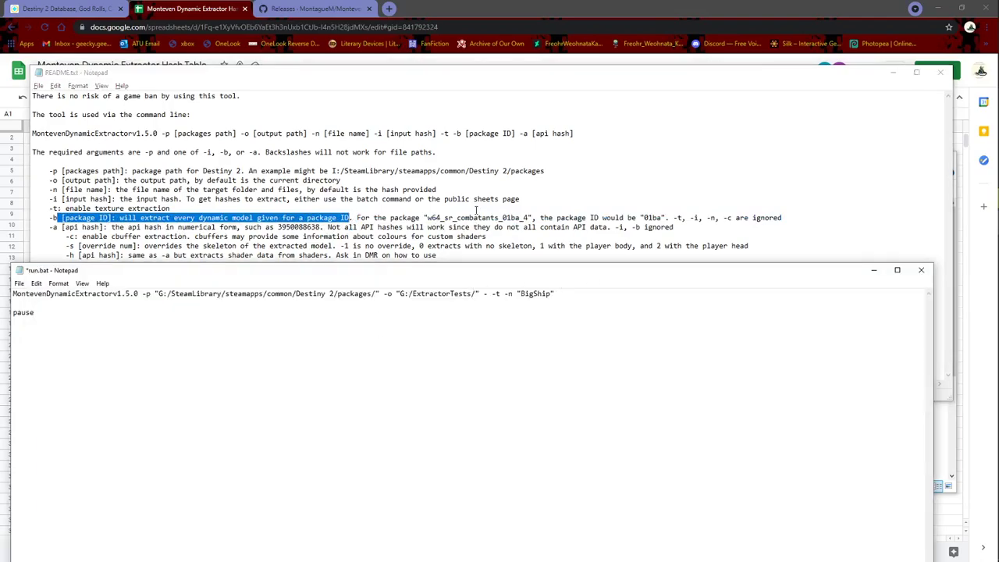
left_click_drag(400, 217, 519, 218)
left_click(511, 218)
double_click(512, 218)
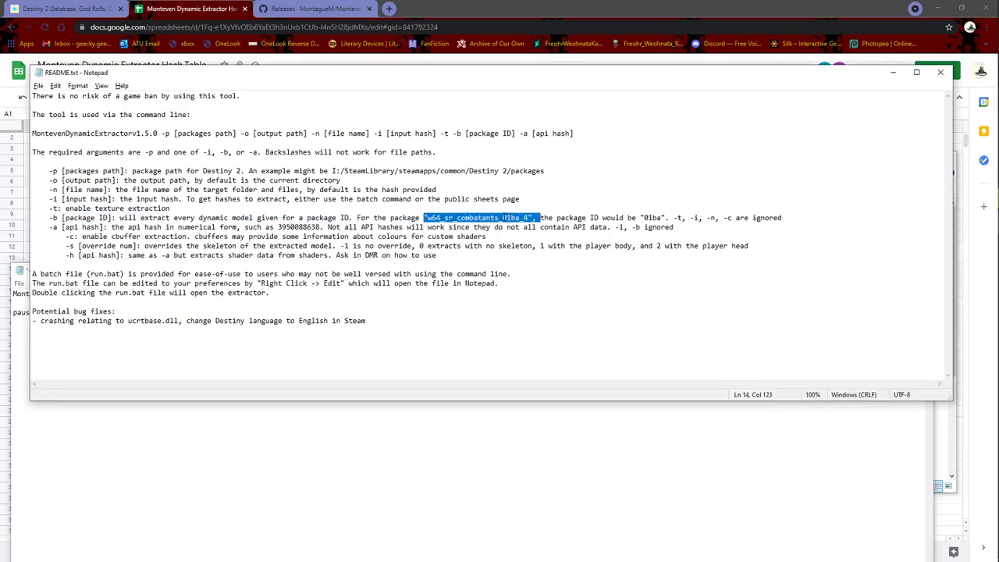
double_click(645, 218)
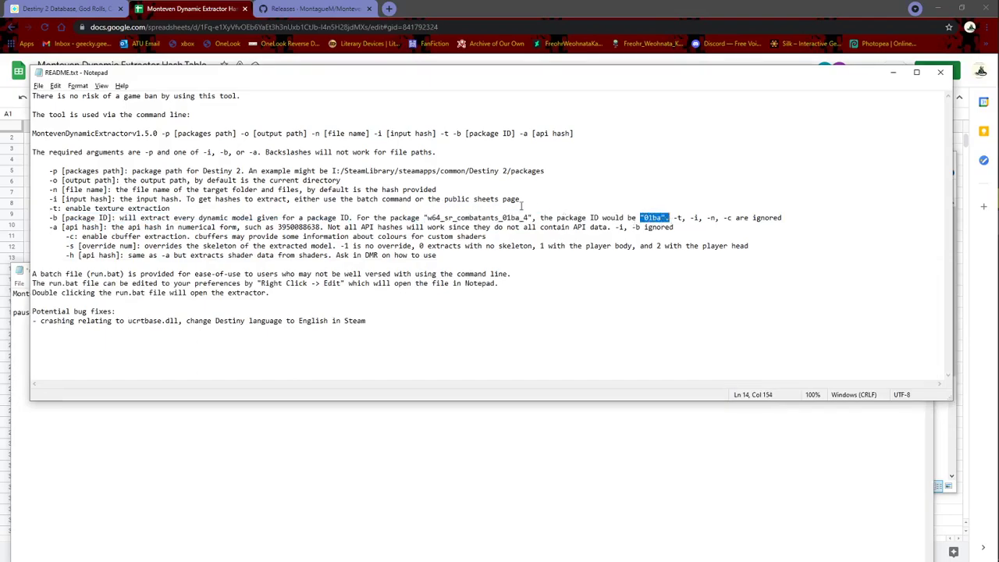
left_click(476, 217)
left_click(611, 417)
key("alt+Tab")
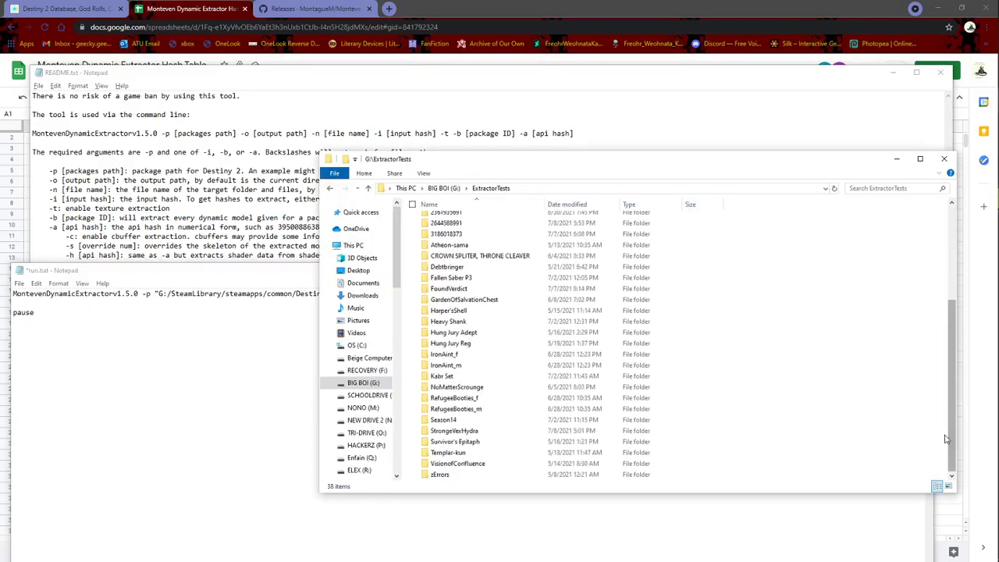
Step: Browse from the G: root through SteamLibrary, steamapps and common to the Destiny 2 packages folder
left_click(443, 188)
scroll(516, 373, "down", 2)
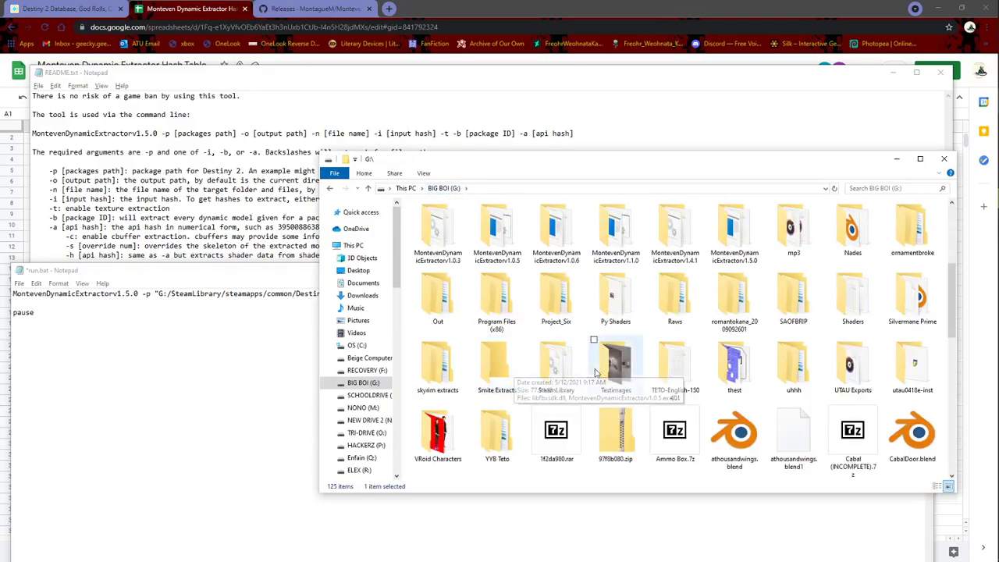
double_click(551, 367)
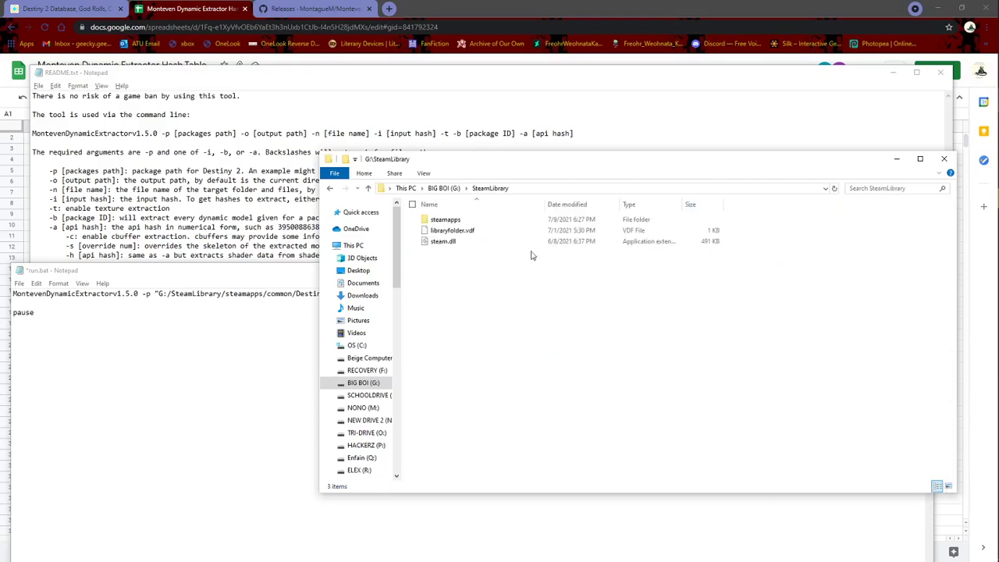
double_click(497, 222)
double_click(496, 221)
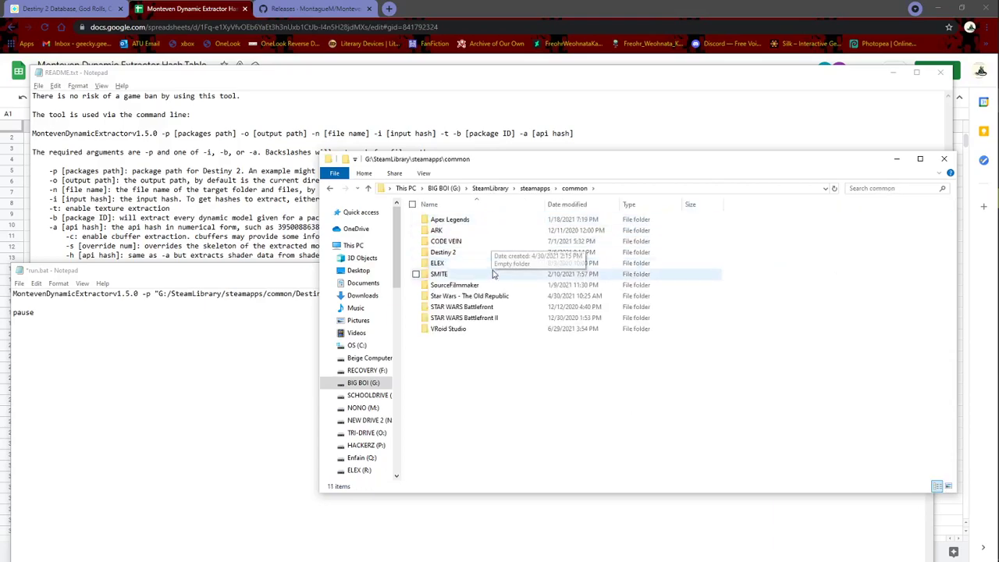
double_click(495, 252)
double_click(480, 243)
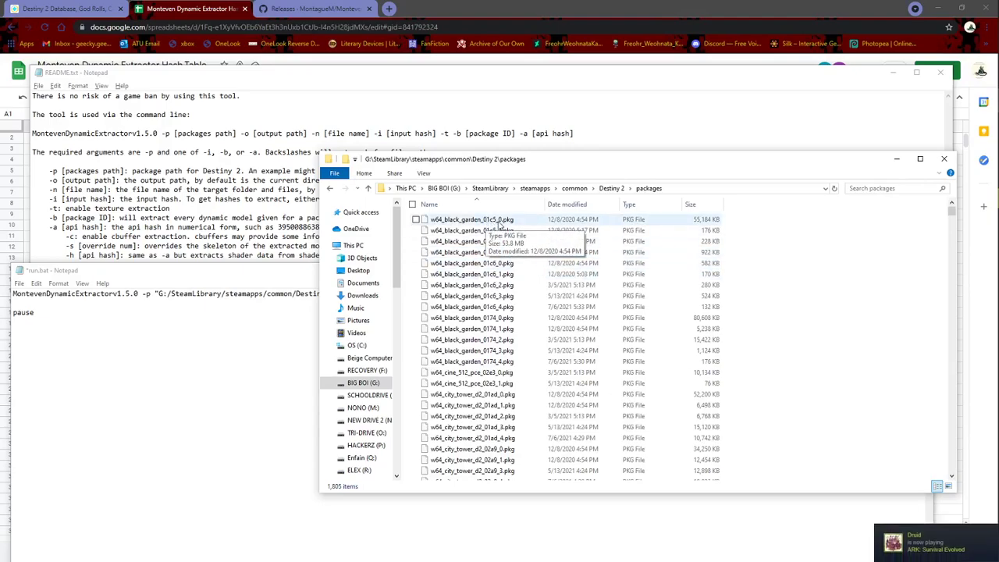
Step: Select the four w64_crucible_sabre_029e package files, then single out sabre_029e_1
scroll(491, 226, "down", 20)
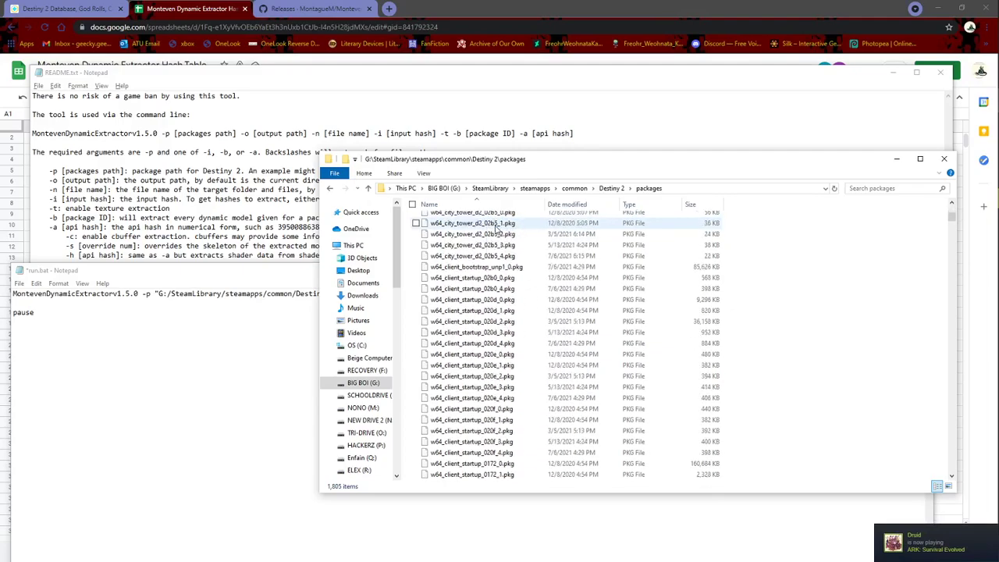
scroll(495, 226, "down", 15)
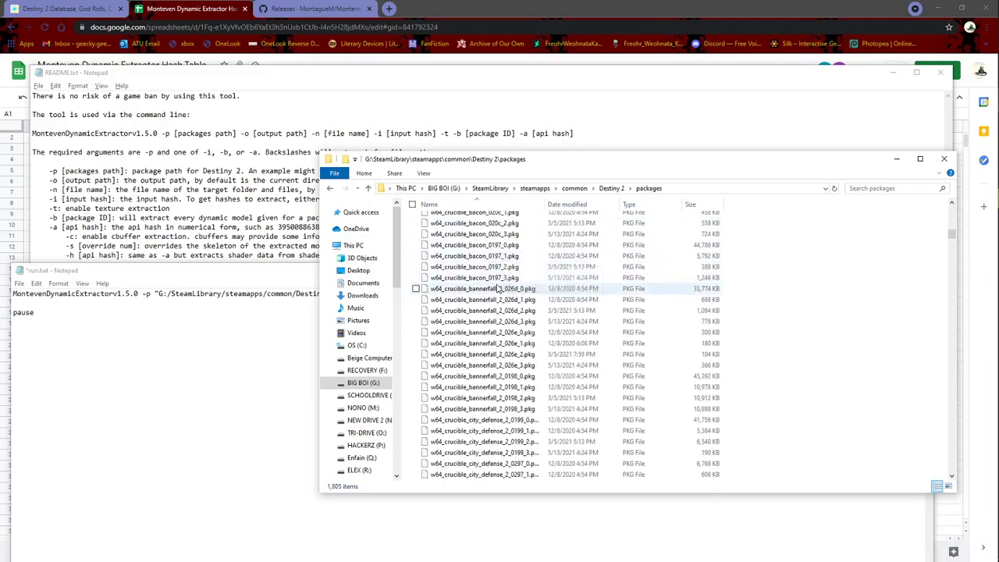
scroll(516, 305, "down", 15)
scroll(495, 315, "down", 7)
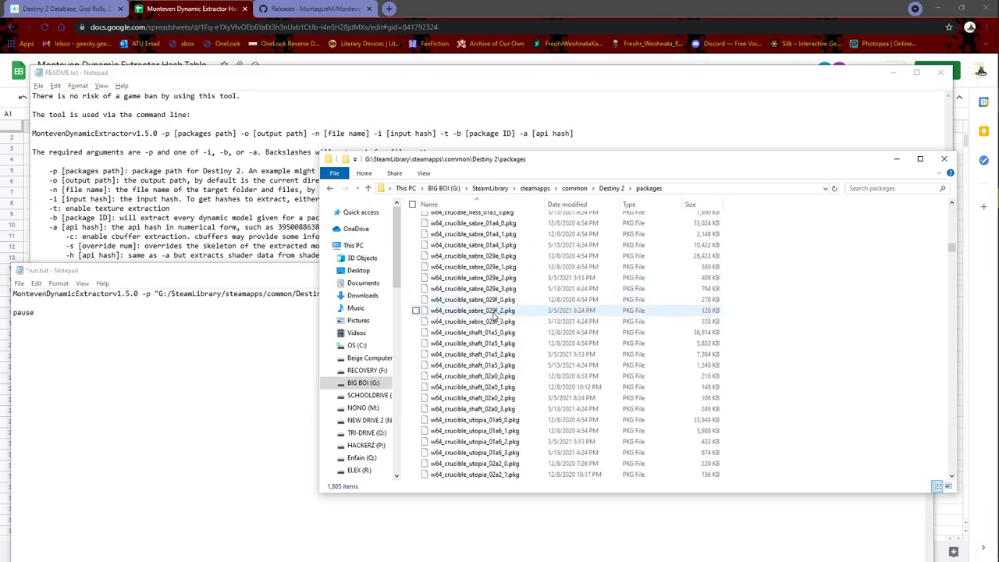
left_click(502, 256)
left_click(502, 289, "shift")
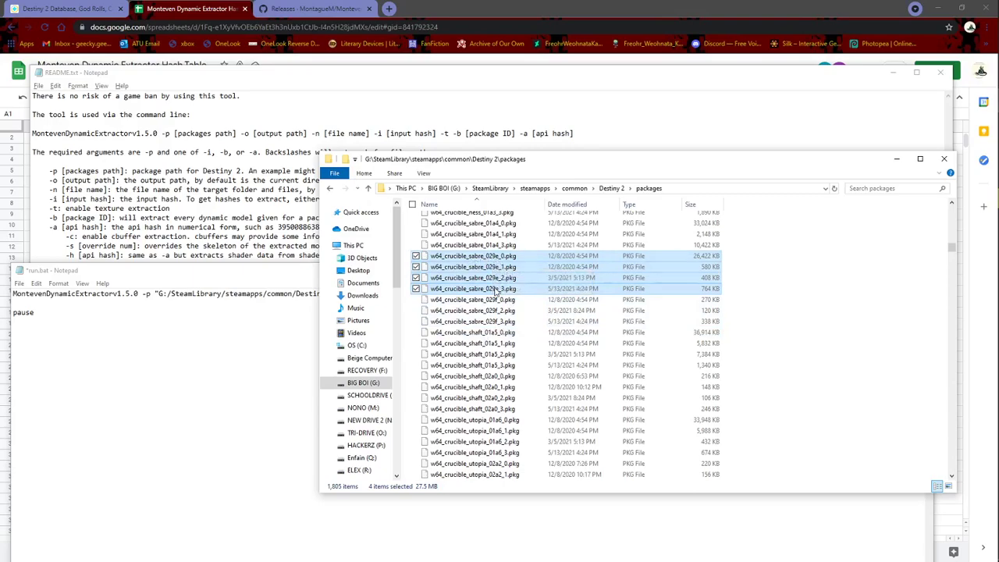
left_click(500, 267)
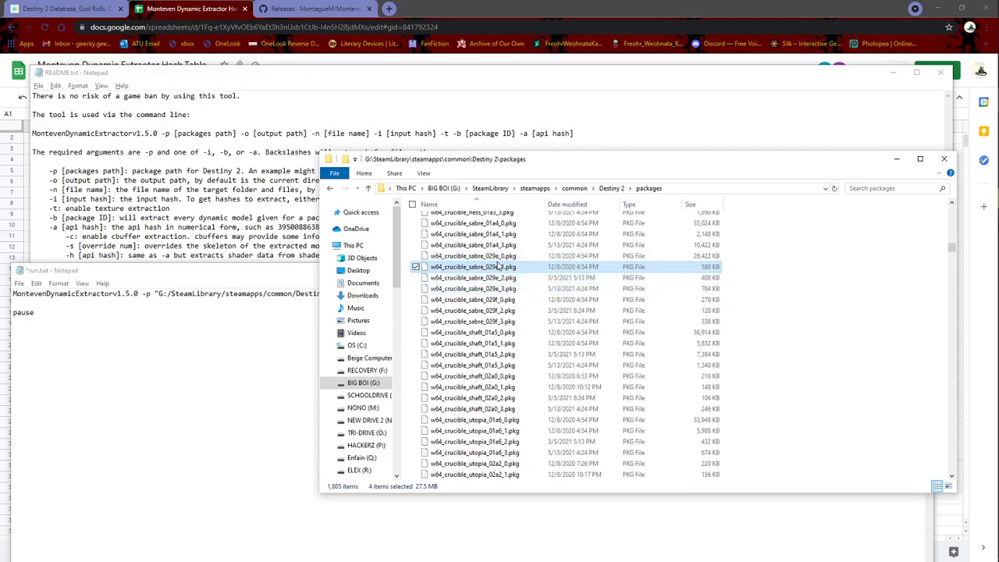
Step: Read over the README's -a api hash option line, then bring up the light.gg database
left_click(244, 322)
left_click(243, 212)
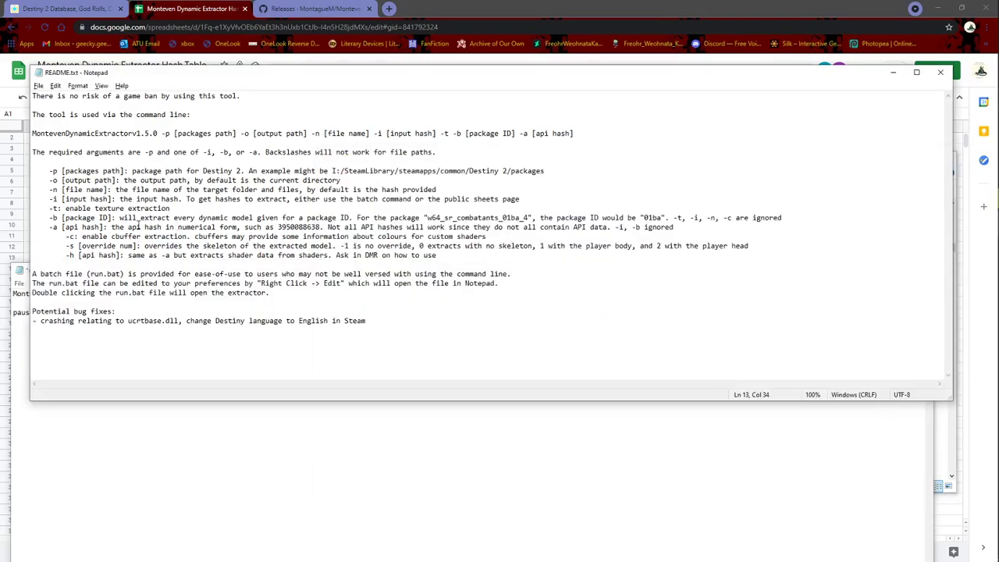
left_click_drag(53, 228, 670, 227)
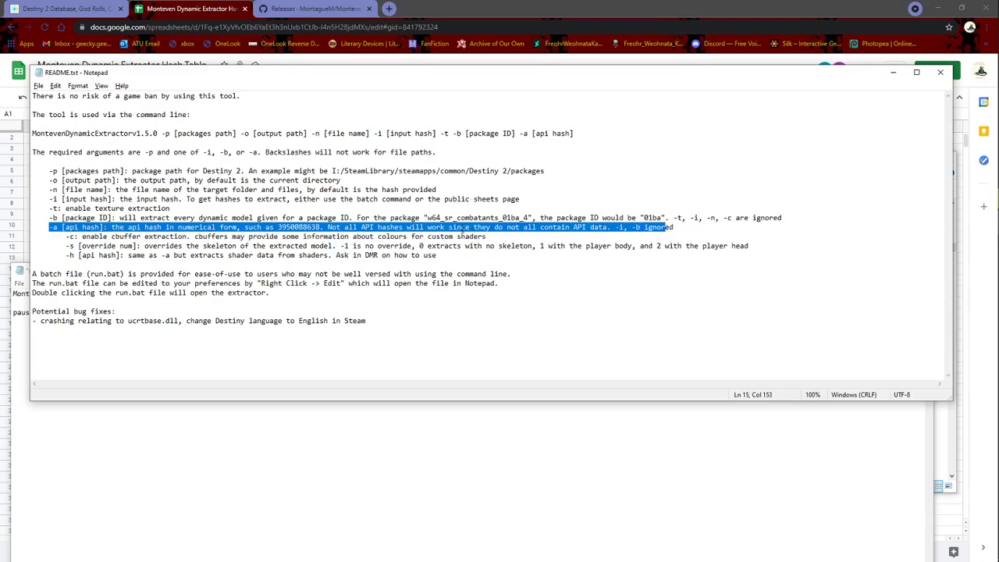
left_click(461, 227)
left_click(67, 8)
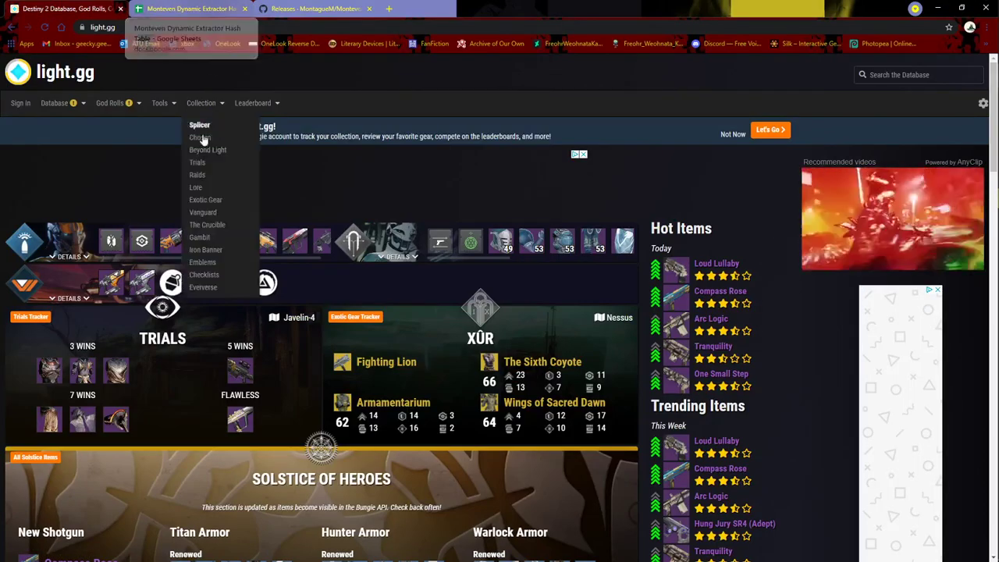
left_click(111, 289)
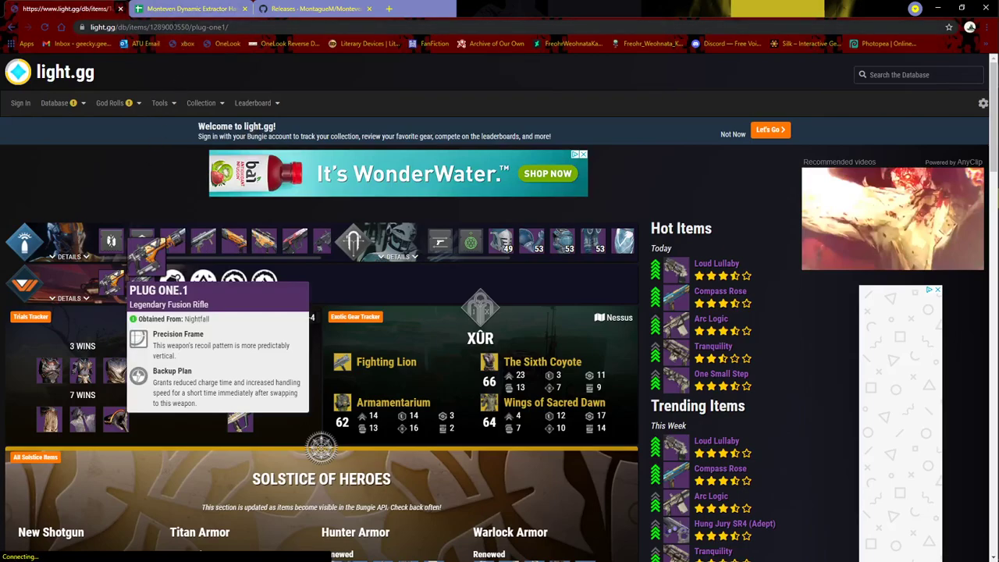
double_click(197, 27)
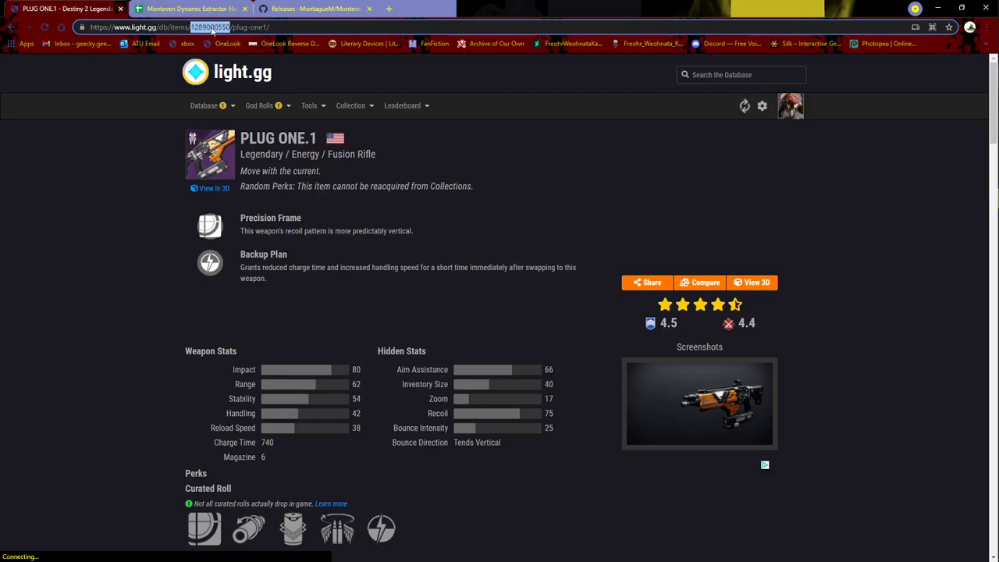
mouse_move(282, 116)
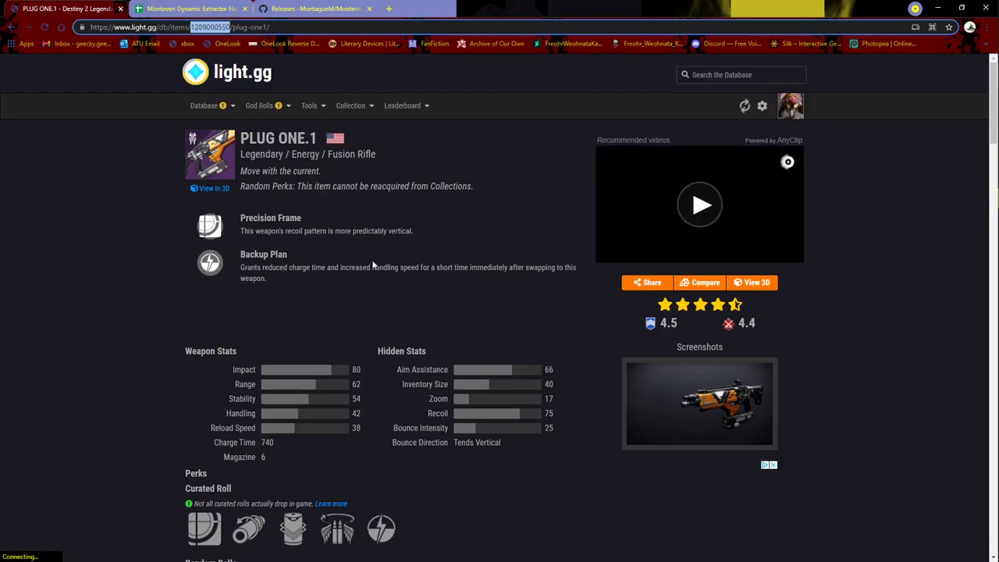
scroll(448, 300, "down", 4)
scroll(448, 300, "down", 1)
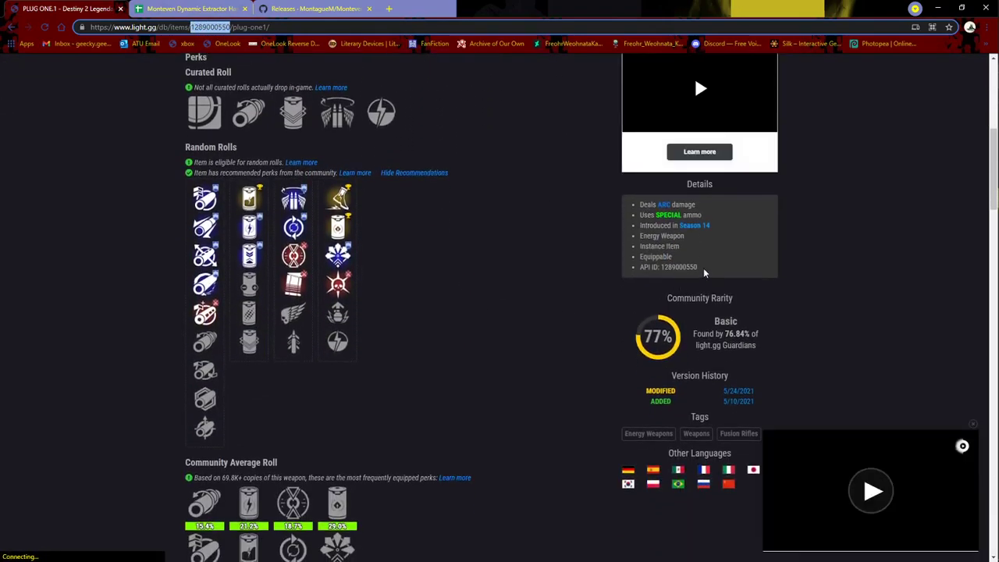
left_click_drag(698, 268, 666, 269)
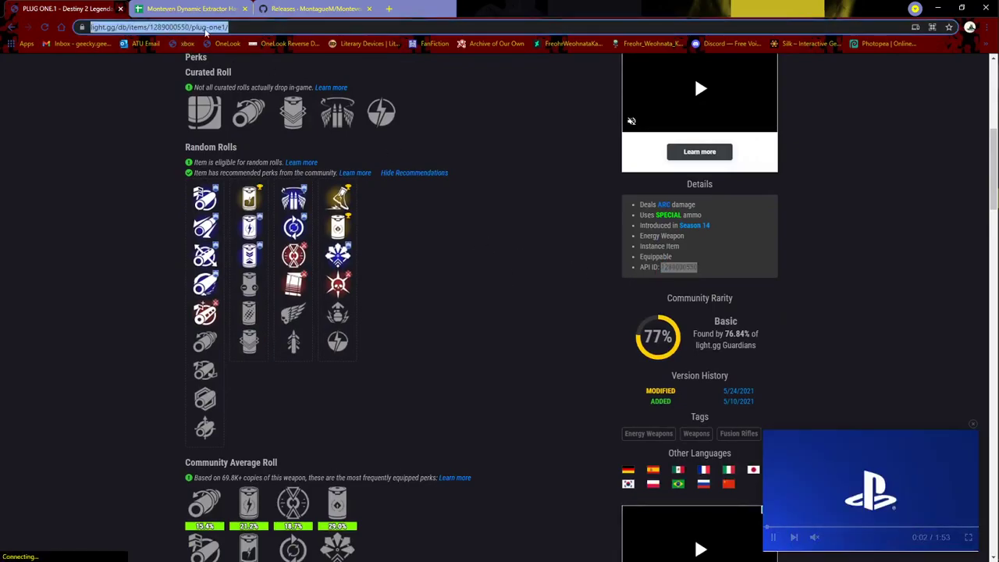
left_click(211, 26)
double_click(211, 26)
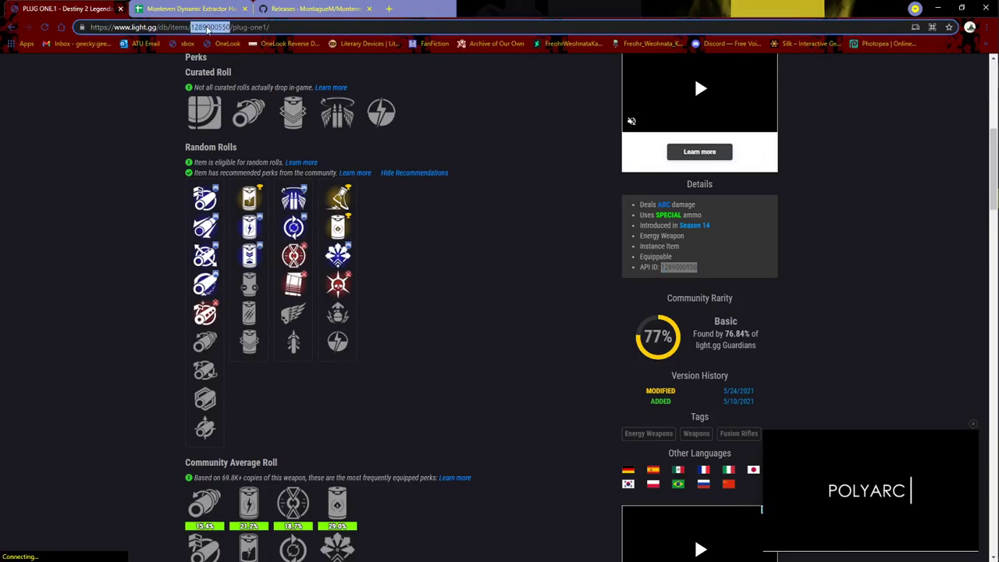
left_click(415, 230)
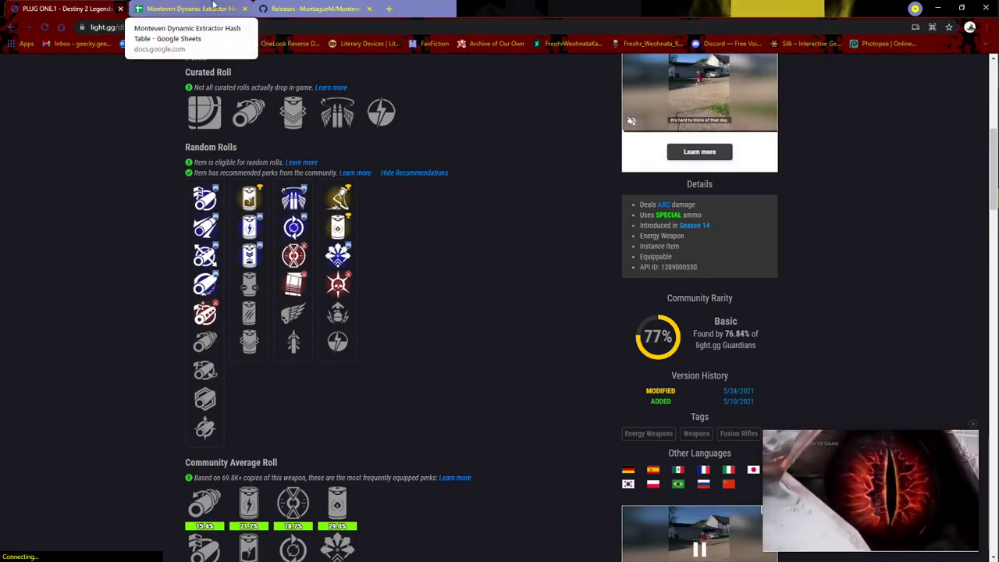
left_click(213, 8)
left_click(316, 8)
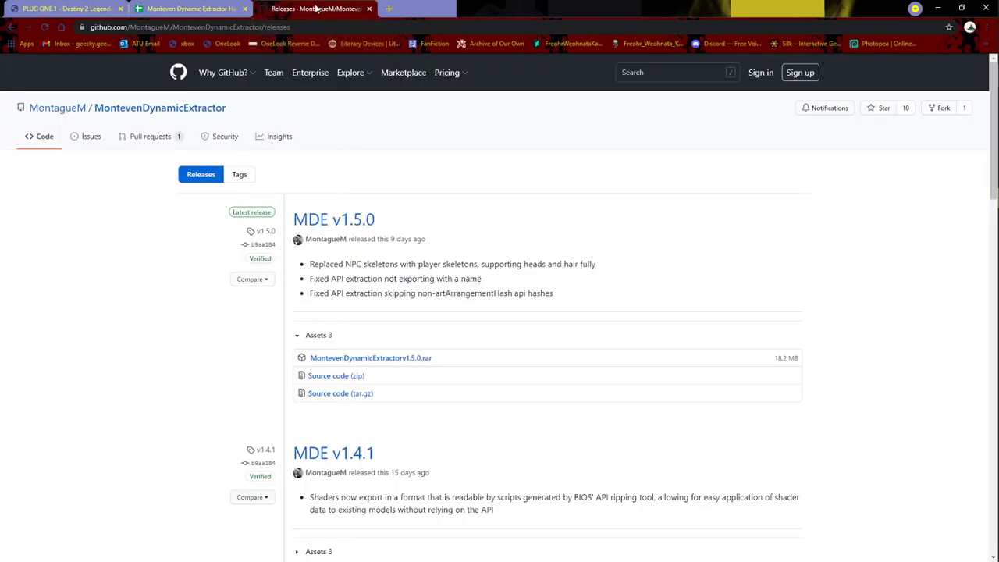
Step: Read through the README's -c cbuffer, -s override skeleton and -h shader data options
left_click(223, 8)
key("alt+Tab")
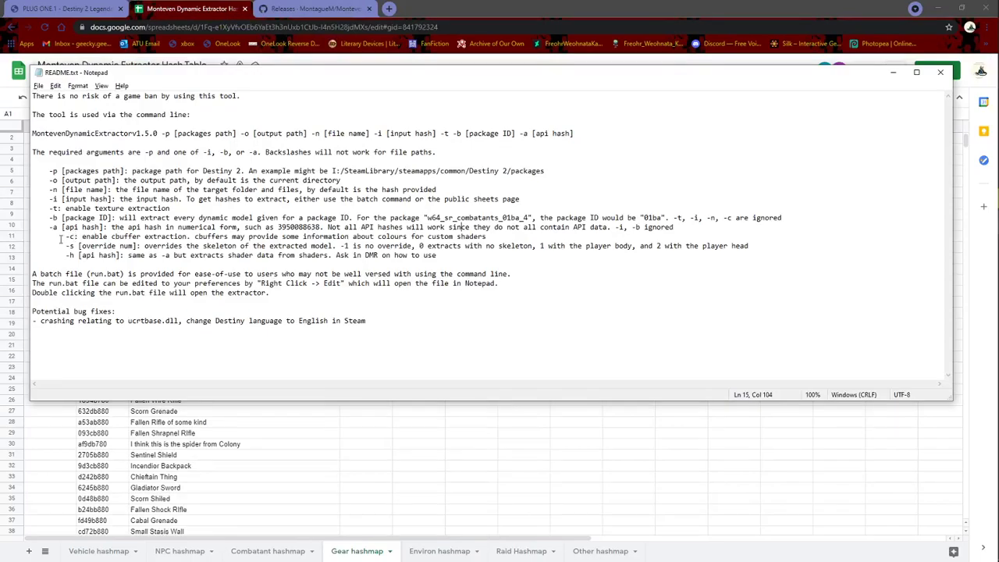
mouse_move(61, 238)
left_mouse_down()
mouse_move(495, 241)
mouse_move(67, 247)
mouse_move(66, 237)
left_mouse_up()
left_click(495, 239)
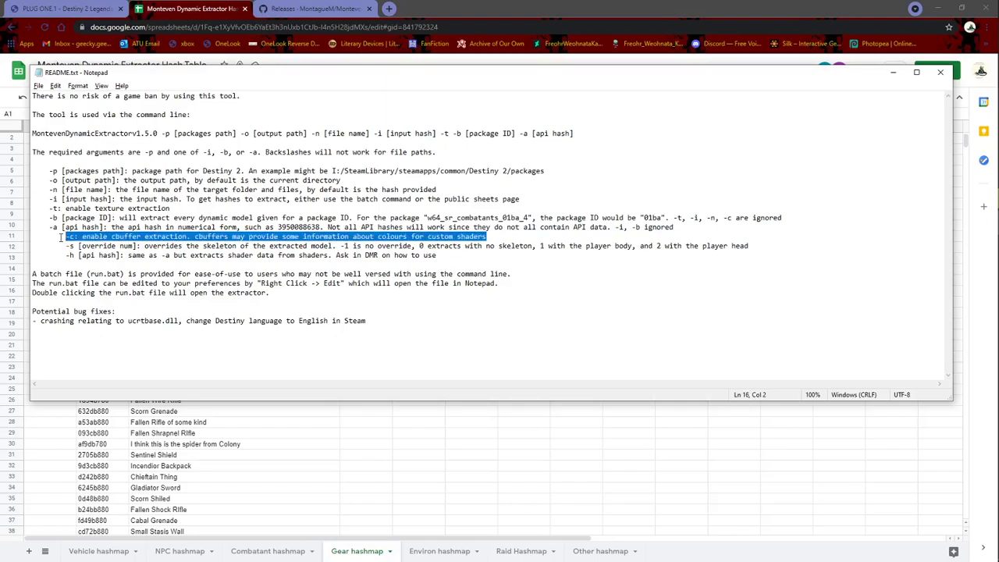
left_click_drag(68, 249, 761, 253)
left_click(764, 248)
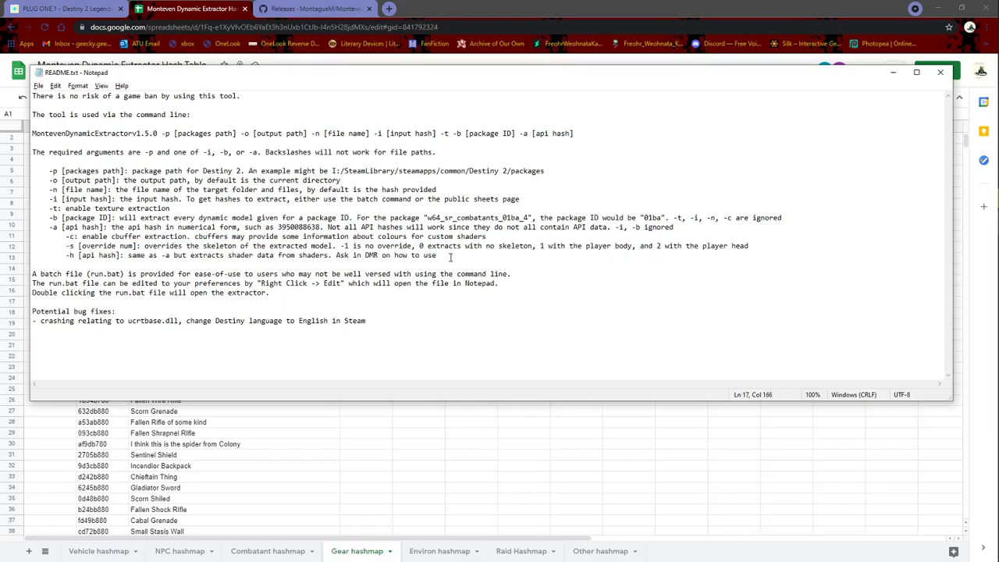
left_click_drag(450, 256, 56, 256)
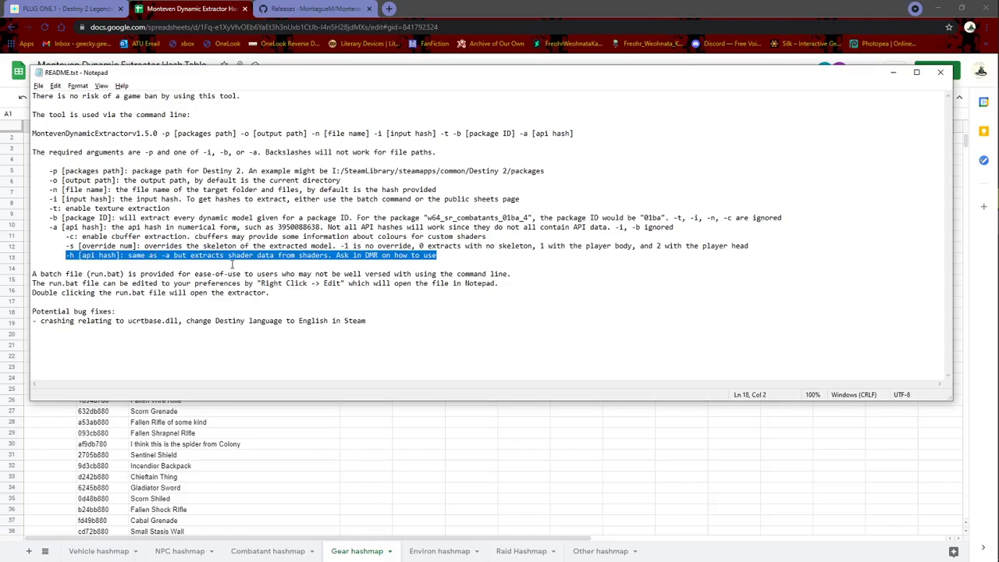
key("alt+Tab")
key("alt+Tab")
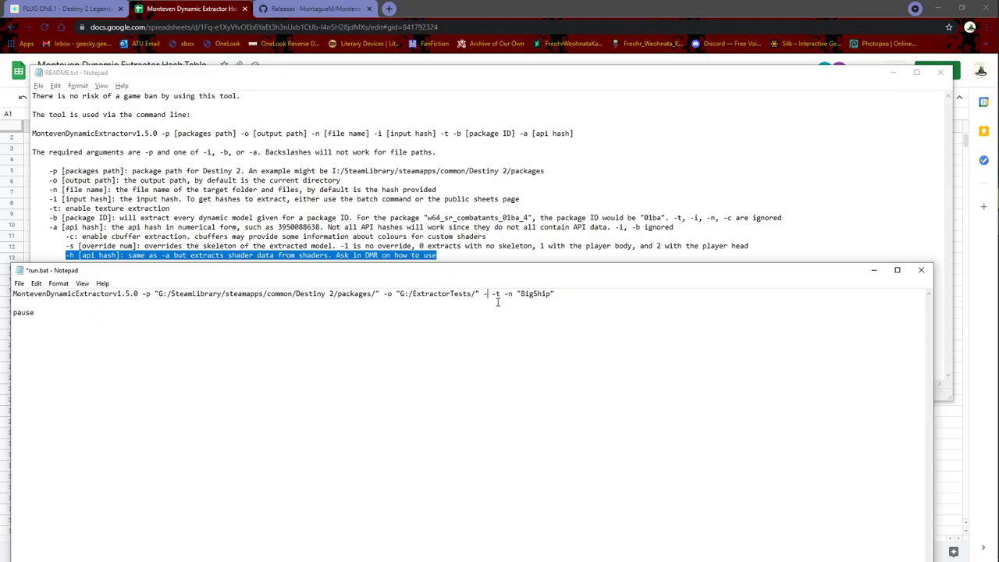
Step: Add h to run.bat's dash to form the -h option, then return to File Explorer
type("h")
key("alt+Tab")
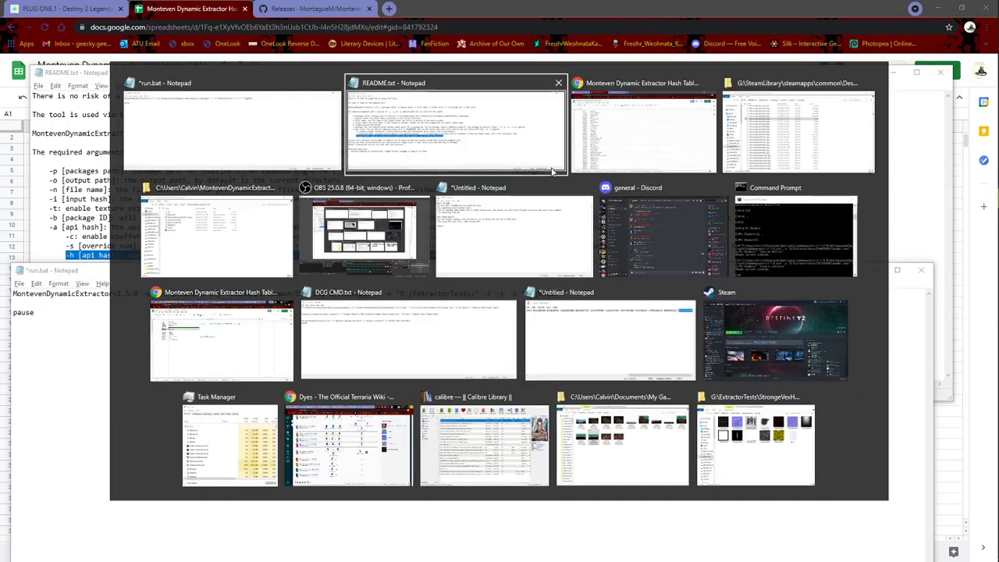
left_click(773, 156)
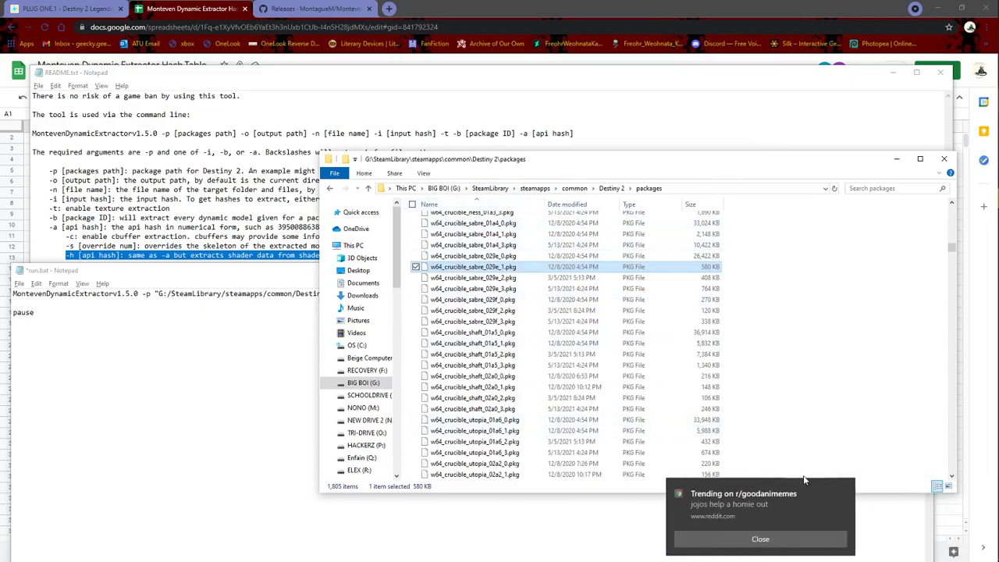
left_click(851, 487)
left_click(764, 457)
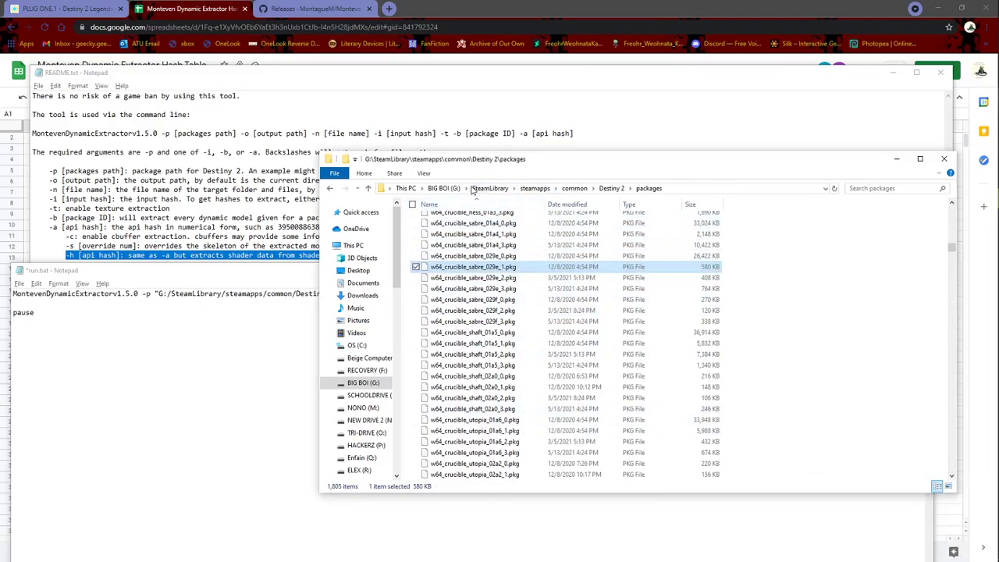
left_click(441, 188)
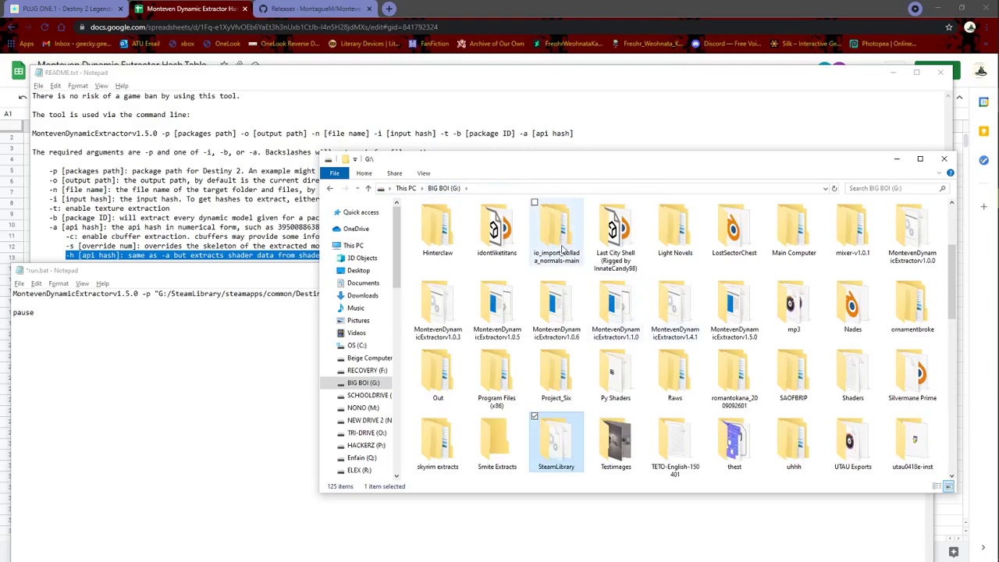
scroll(598, 258, "up", 2)
double_click(597, 308)
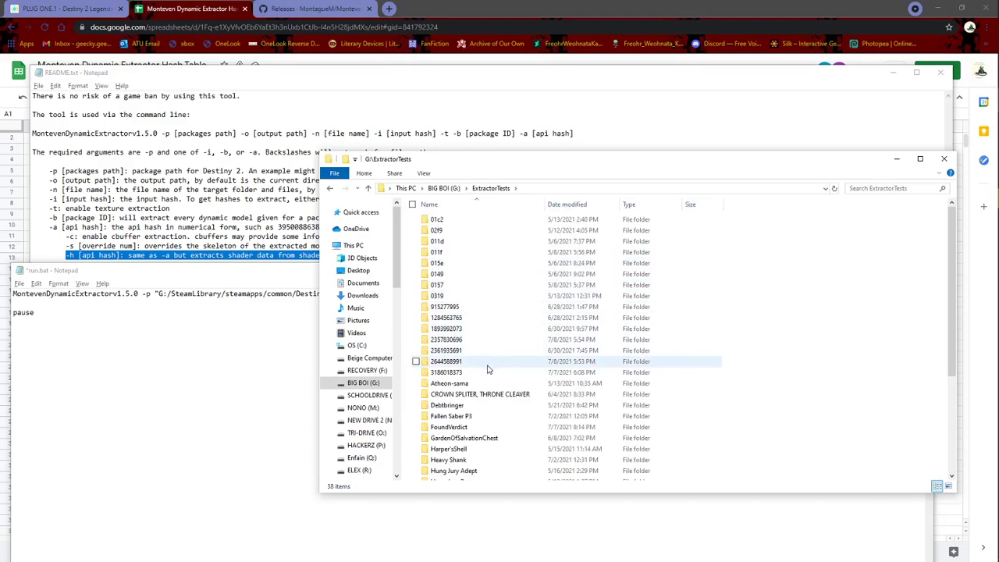
double_click(491, 362)
scroll(500, 282, "down", 1)
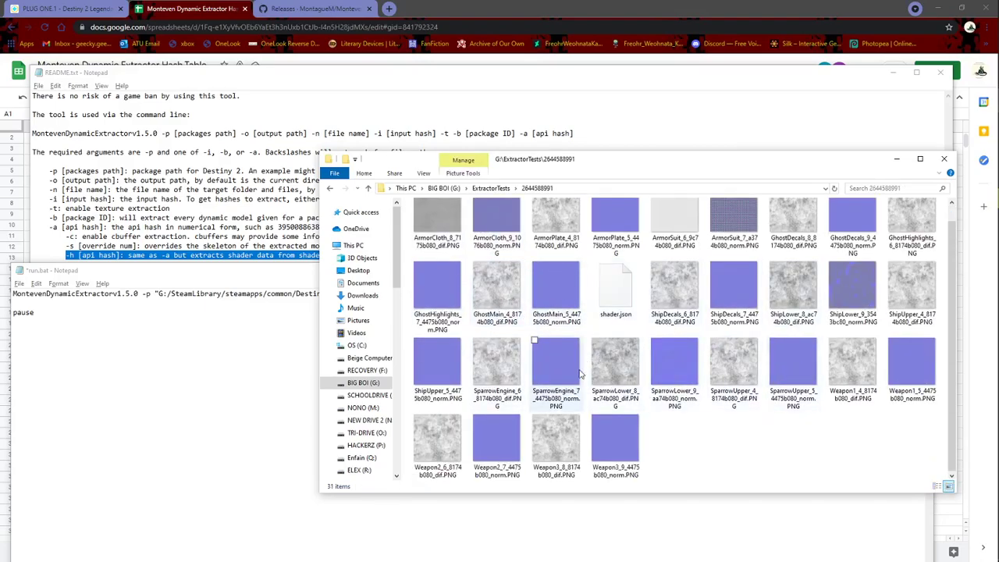
scroll(552, 282, "up", 1)
left_click(444, 188)
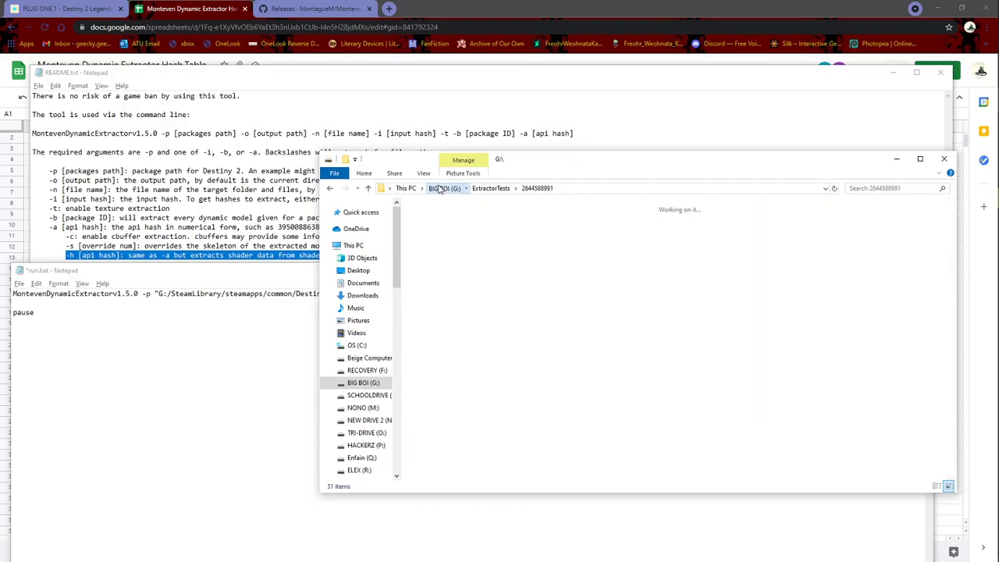
scroll(562, 367, "down", 3)
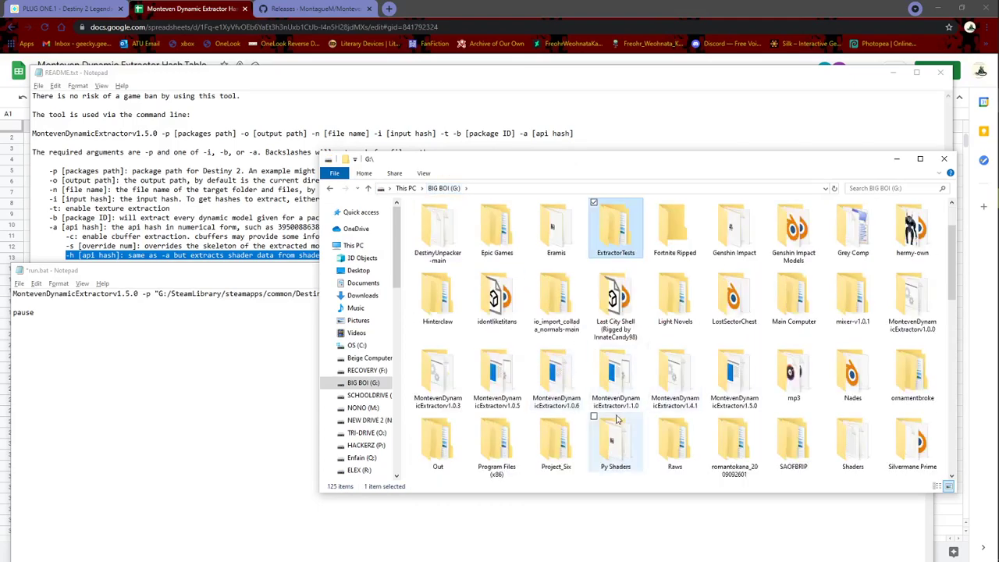
double_click(616, 446)
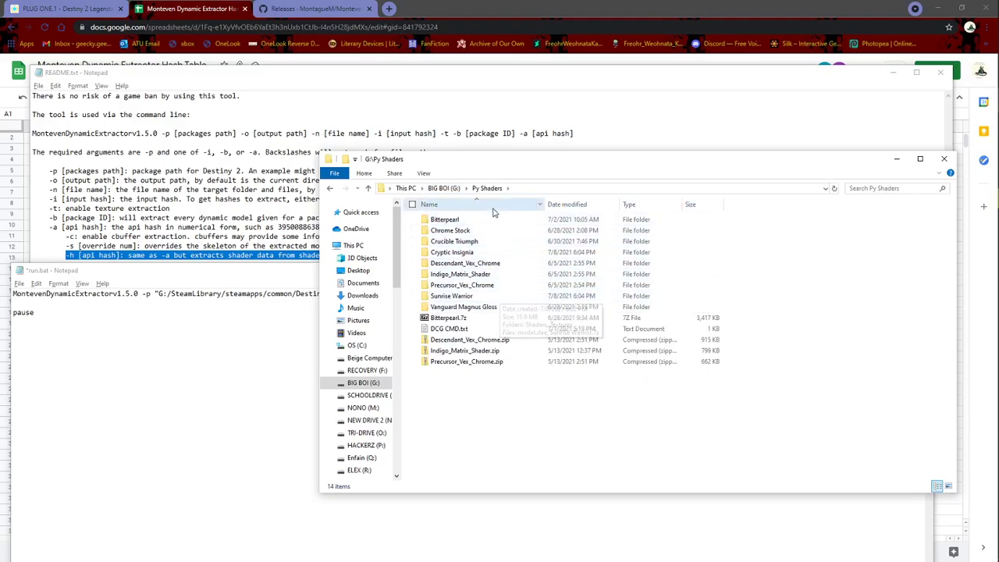
left_click(443, 188)
left_click(230, 217)
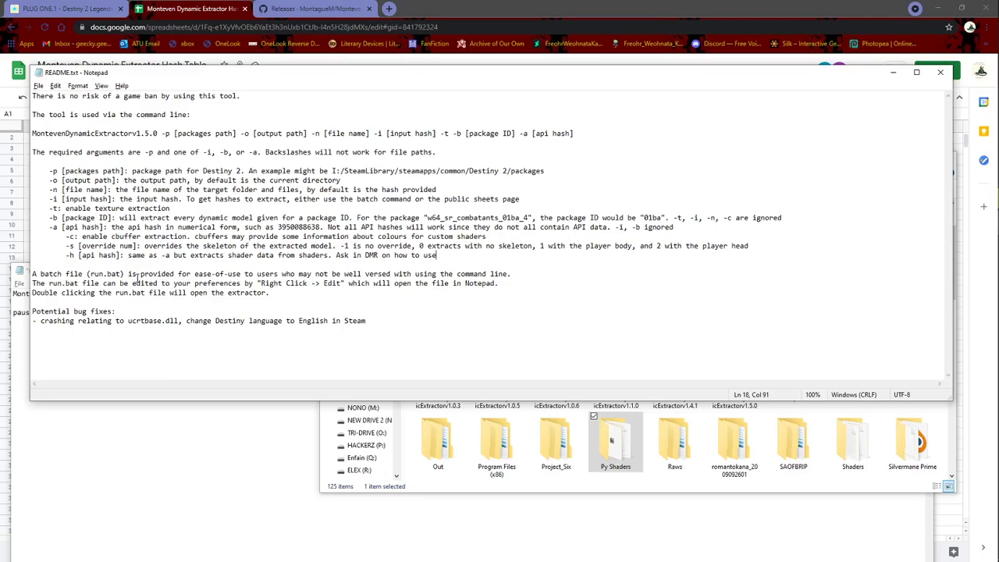
Step: In run.bat, remove the blank line above pause and delete the h from -h
left_click(617, 467)
left_click(218, 320)
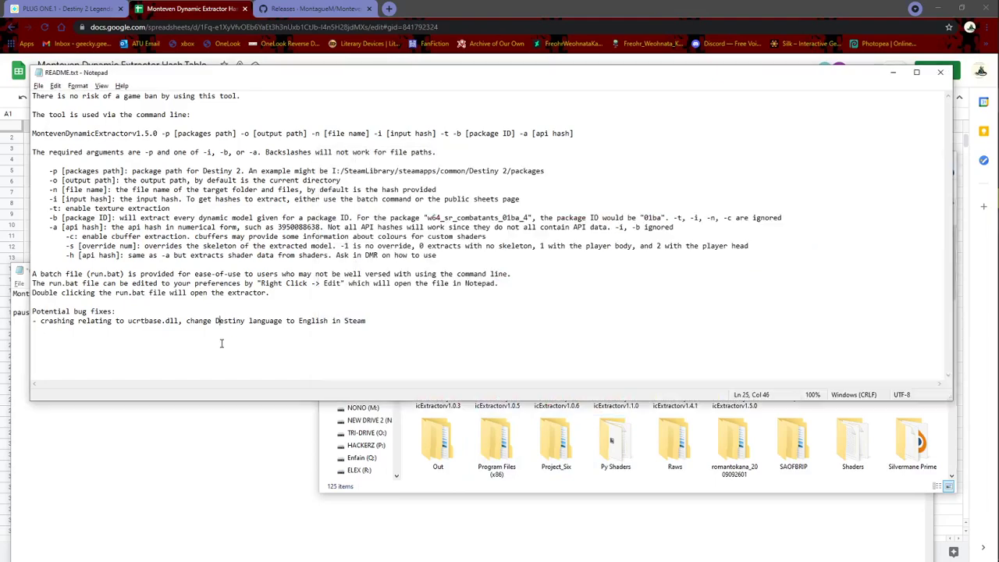
left_click(225, 440)
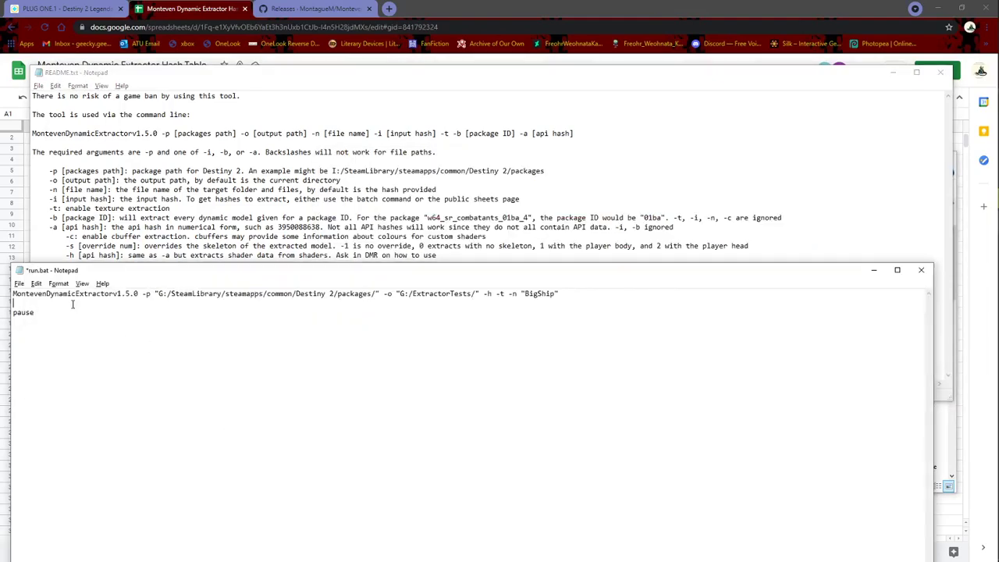
key("BackSpace")
key("alt+Tab")
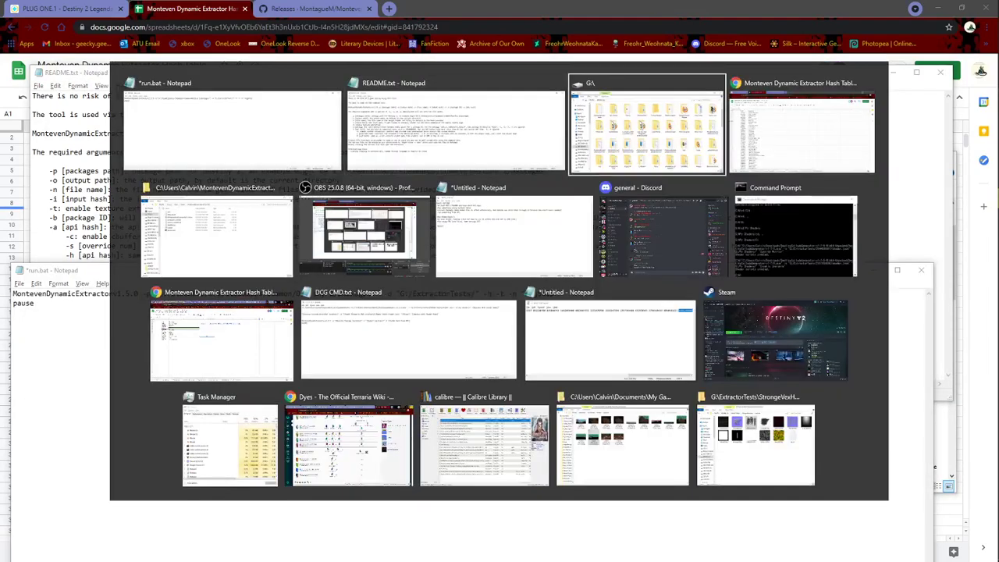
key("Tab")
key("Tab")
key("Tab")
key("Escape")
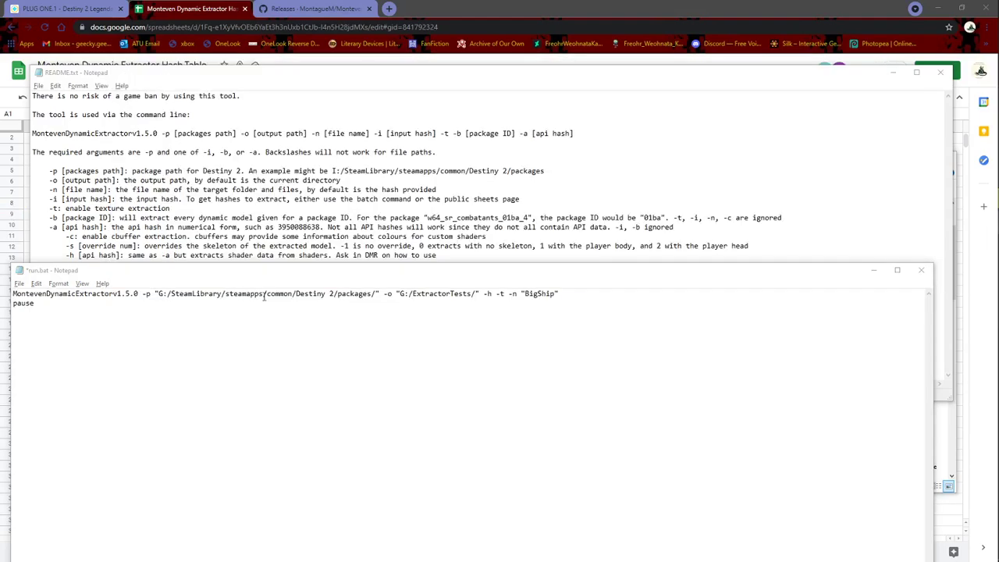
left_click(370, 357)
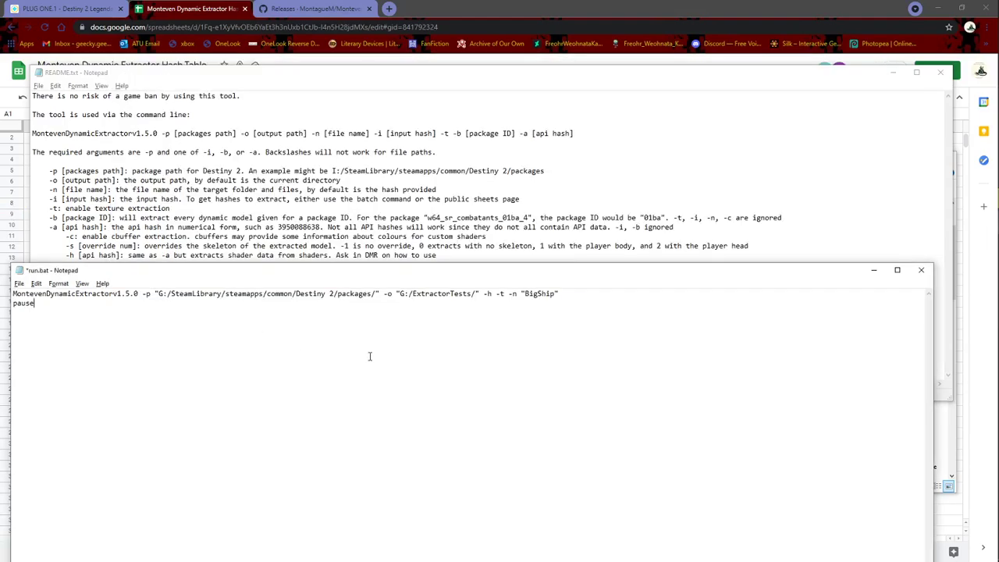
left_click(490, 301)
key("BackSpace")
Step: Take Brig's hash 14c7b680 from cell B34 on the Combatant hashmap sheet
left_click(444, 7)
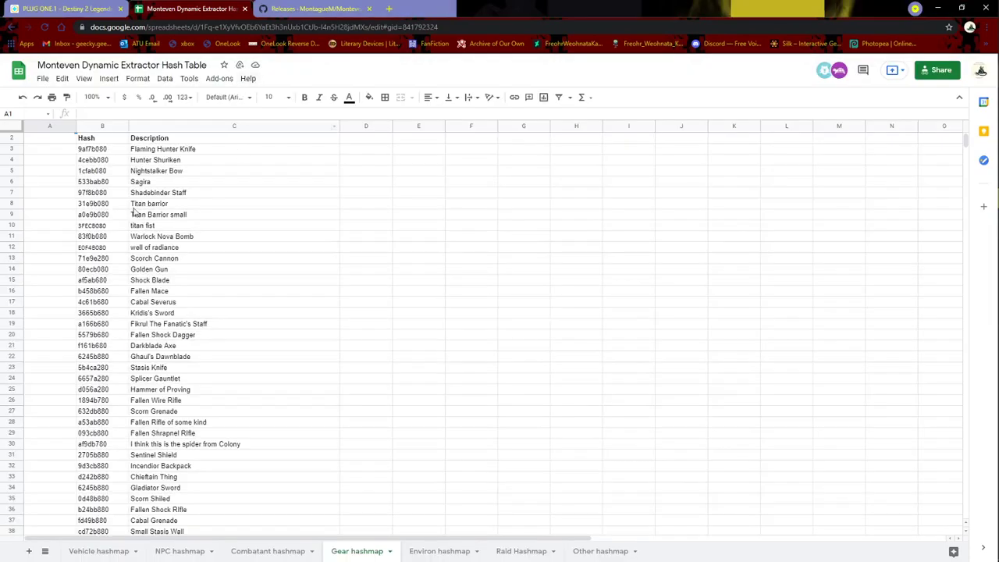
scroll(107, 205, "down", 8)
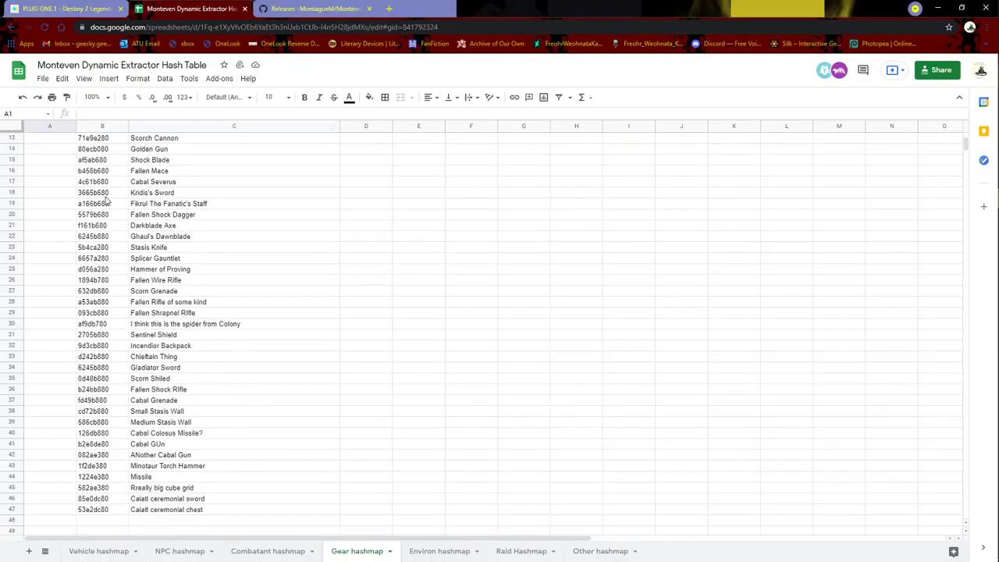
scroll(107, 205, "up", 3)
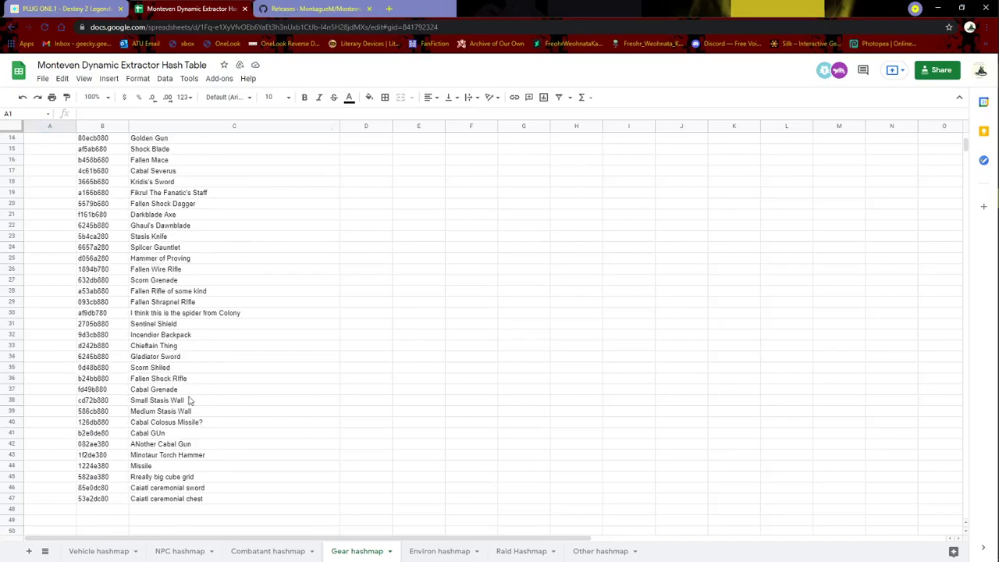
left_click(250, 551)
scroll(196, 424, "down", 4)
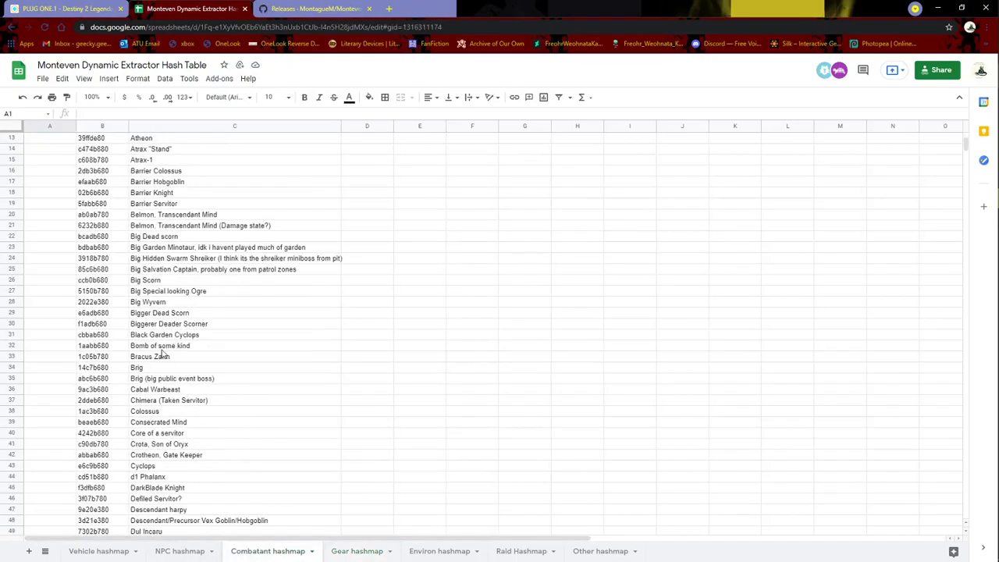
double_click(117, 368)
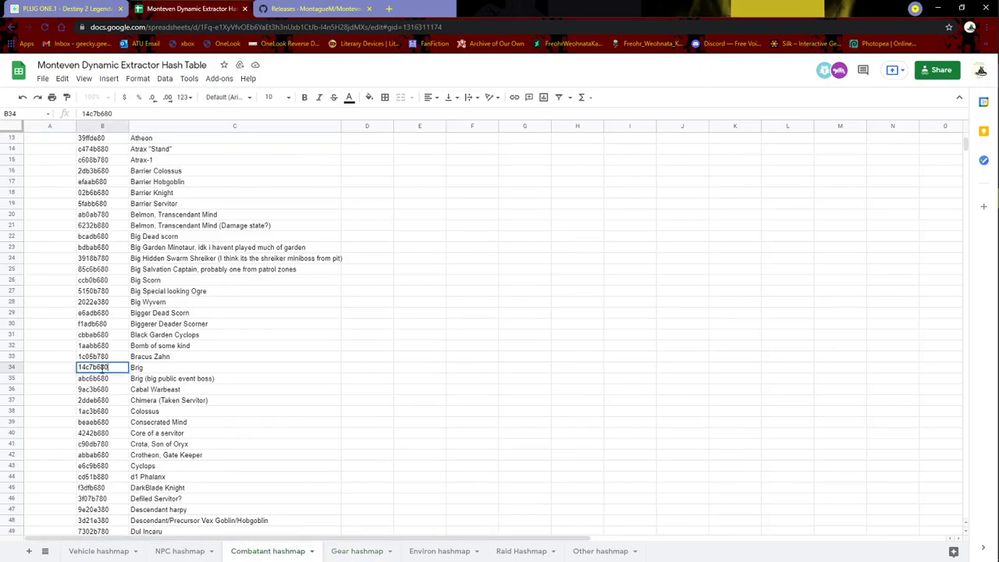
left_click_drag(112, 367, 77, 369)
key("ctrl+c")
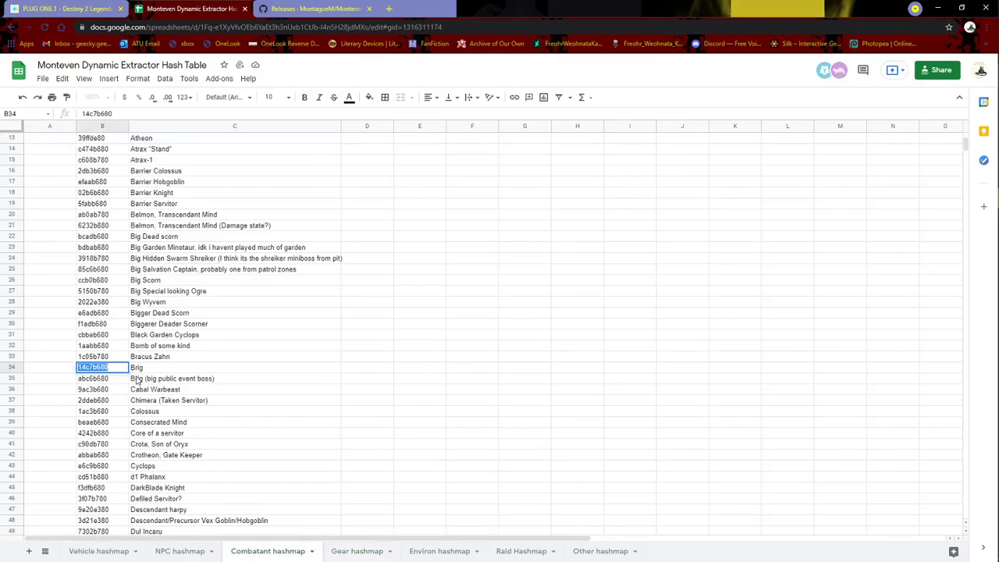
key("alt+Tab")
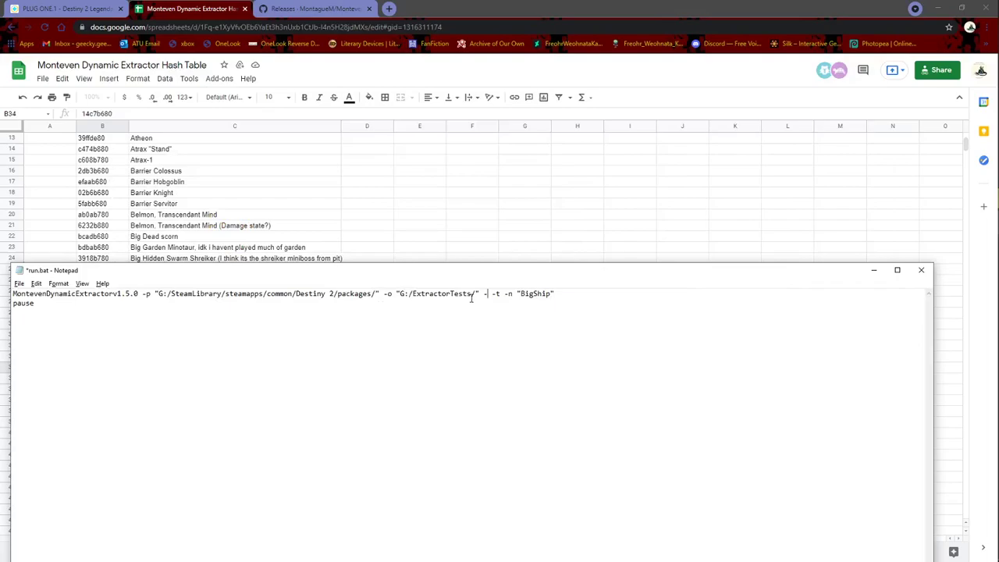
Step: Make run.bat's argument read -i 14c7b680 and save the file
type("i")
key("alt+Tab")
key("alt+Tab")
key("alt+Tab")
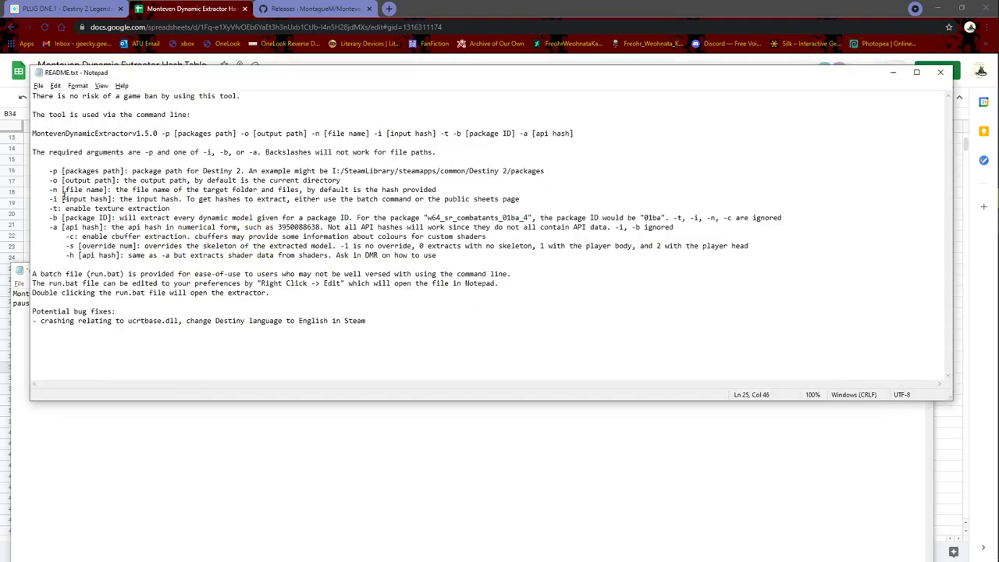
key("alt+Tab")
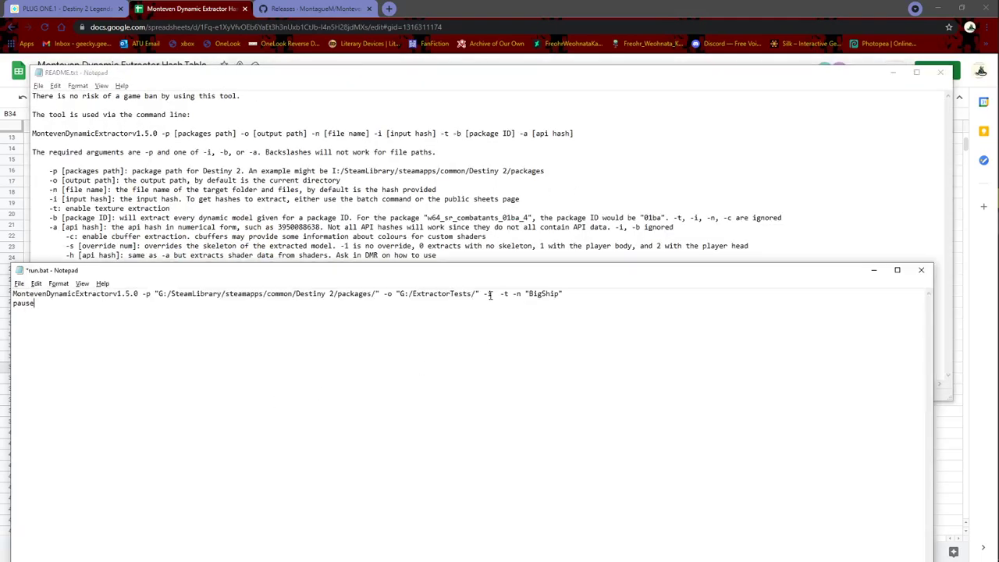
key("ctrl+v")
key("ctrl+s")
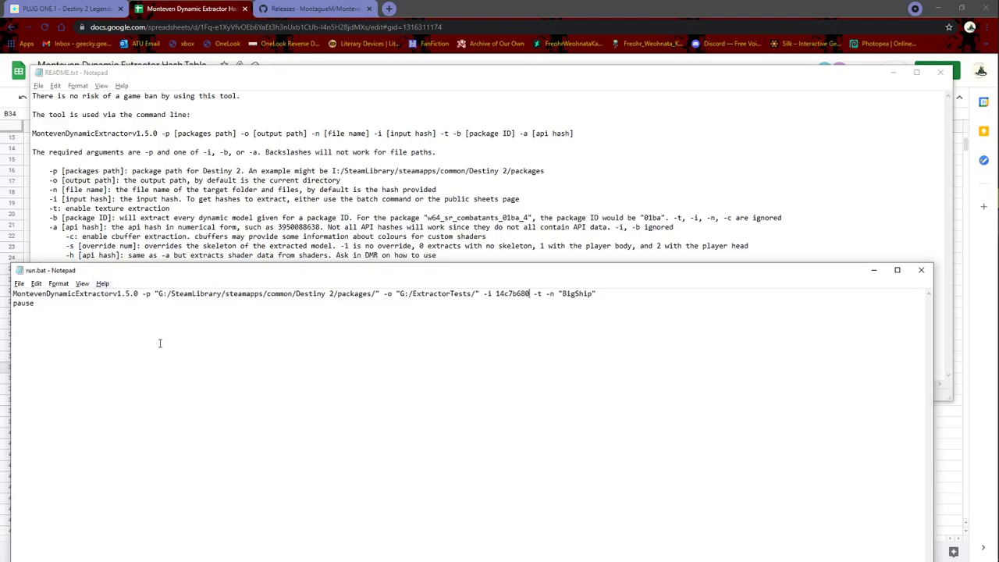
Step: Run run.bat from the extractor folder to start extraction, then bring forward the G: drive window
key("alt+Tab")
key("Tab")
key("Tab")
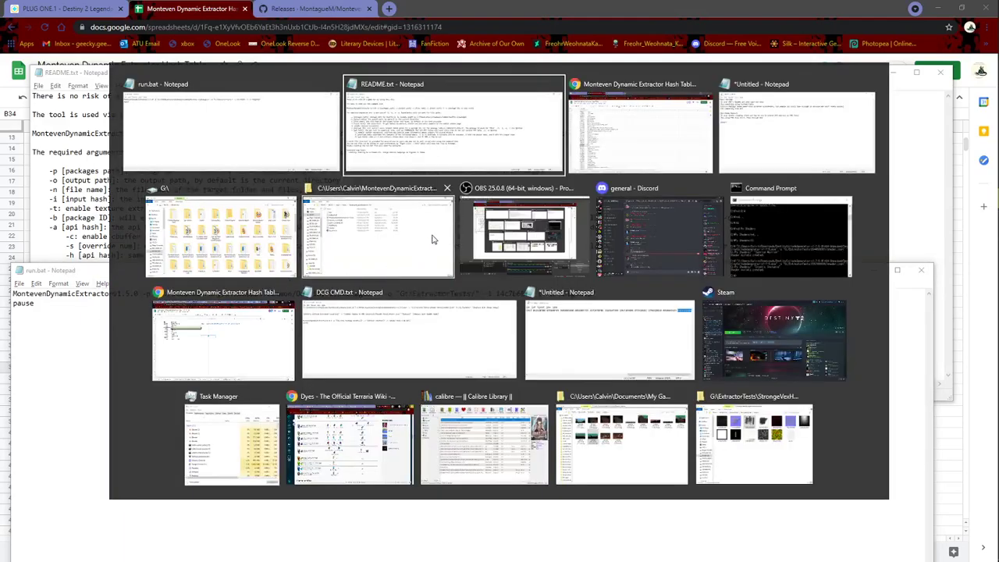
left_click(434, 241)
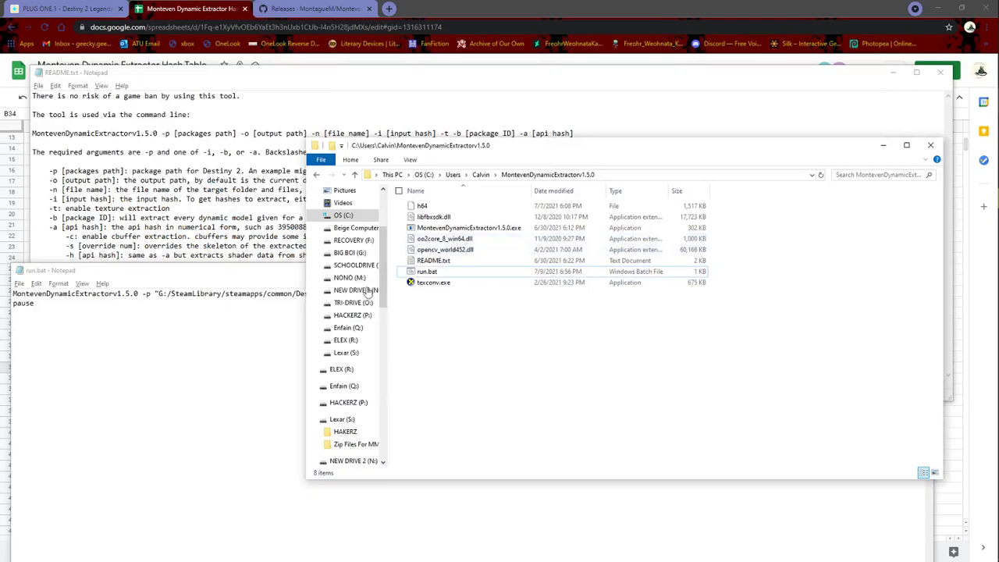
left_click(426, 274)
right_click(426, 275)
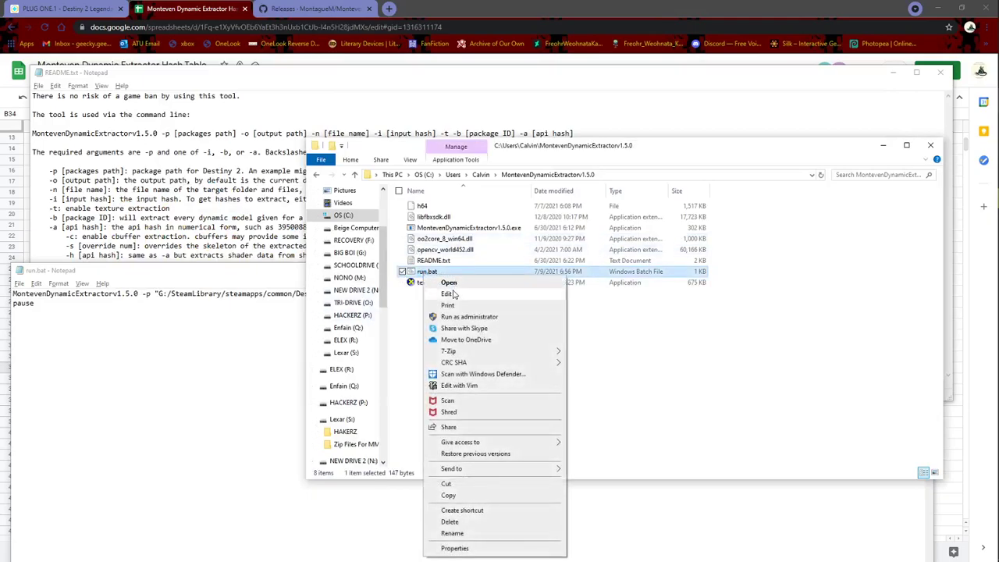
left_click(643, 314)
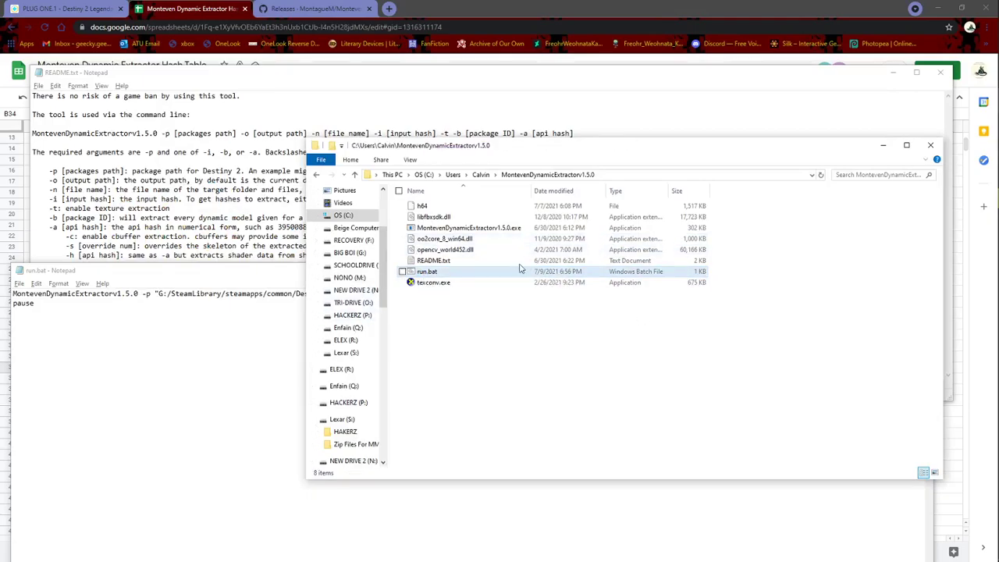
double_click(460, 273)
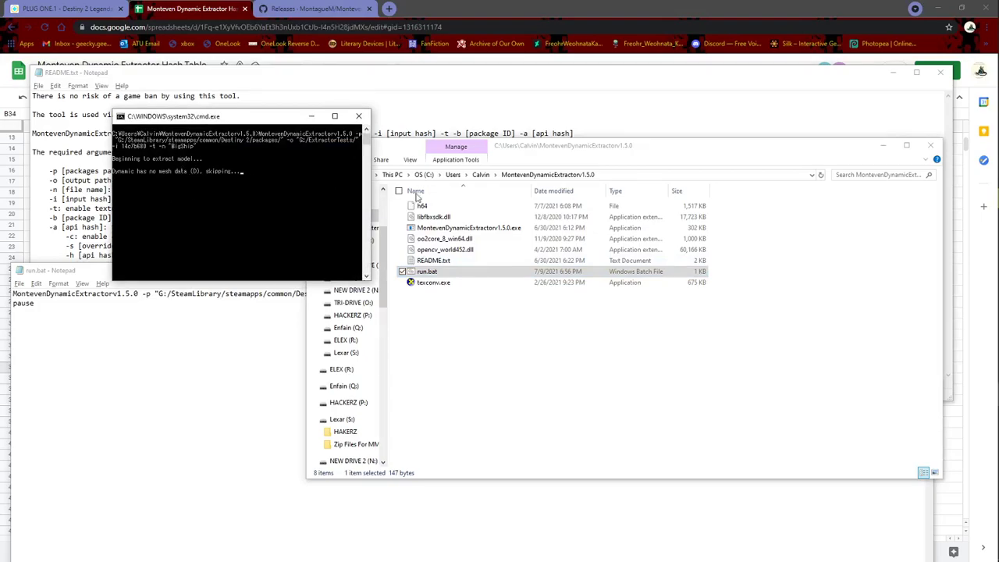
mouse_move(995, 85)
mouse_move(937, 100)
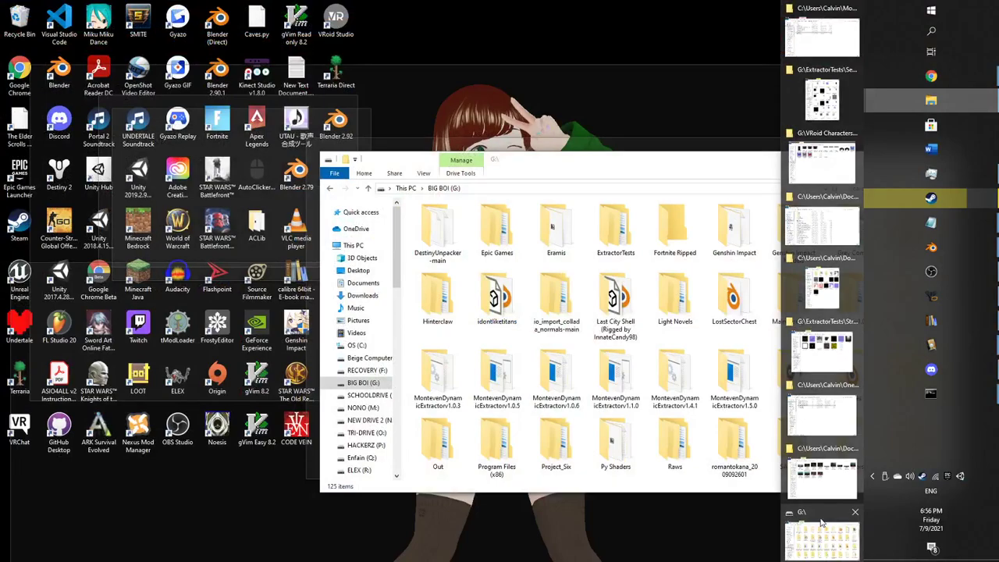
left_click(822, 527)
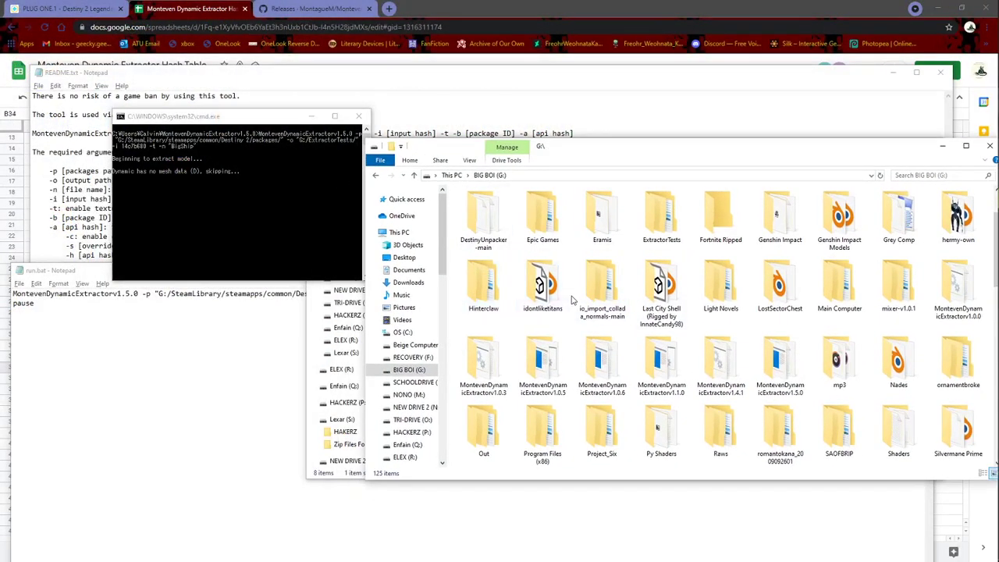
Step: Open G:\ExtractorTests and scroll through the extracted model folders
double_click(673, 222)
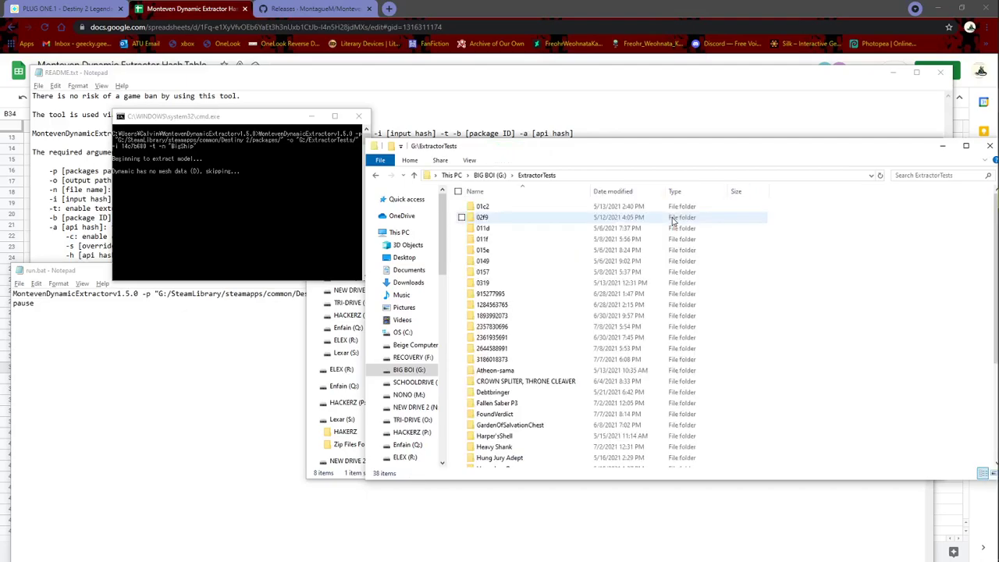
scroll(559, 286, "down", 5)
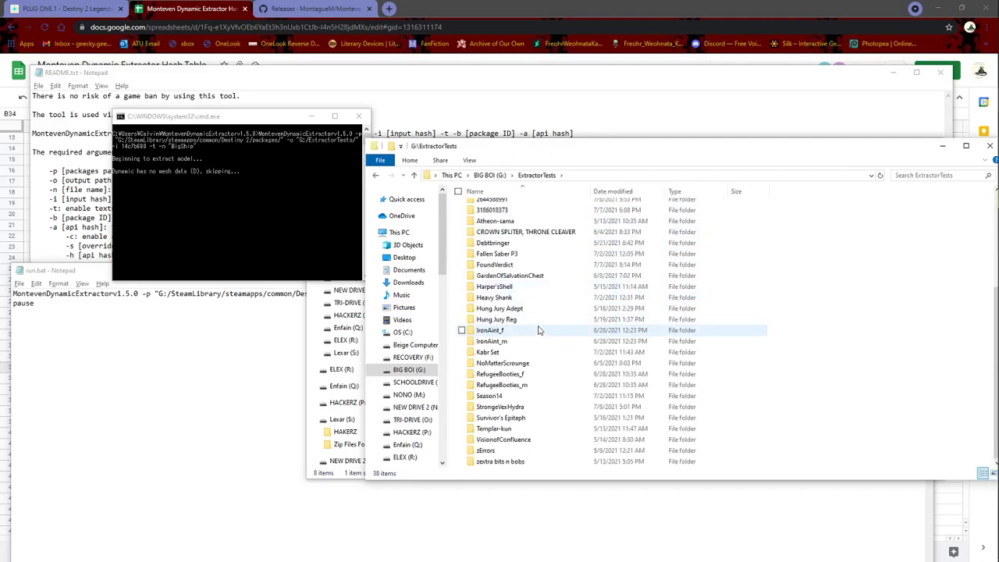
scroll(539, 282, "up", 2)
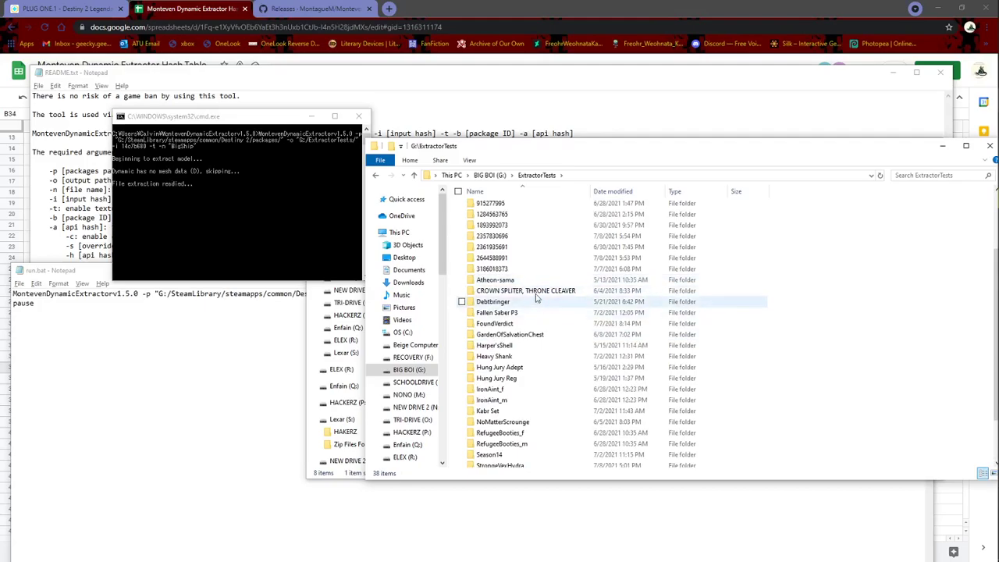
scroll(528, 265, "down", 2)
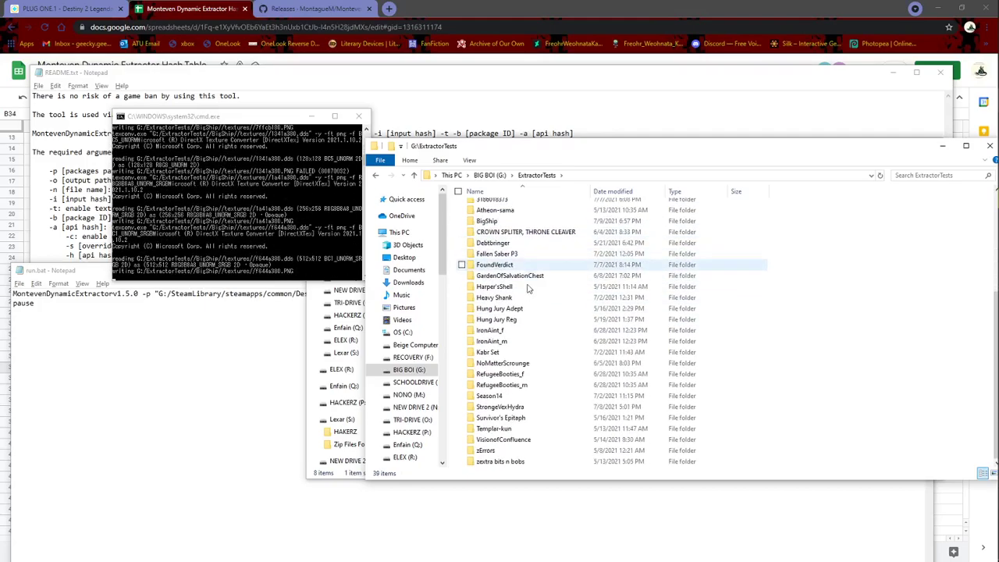
left_click(500, 175)
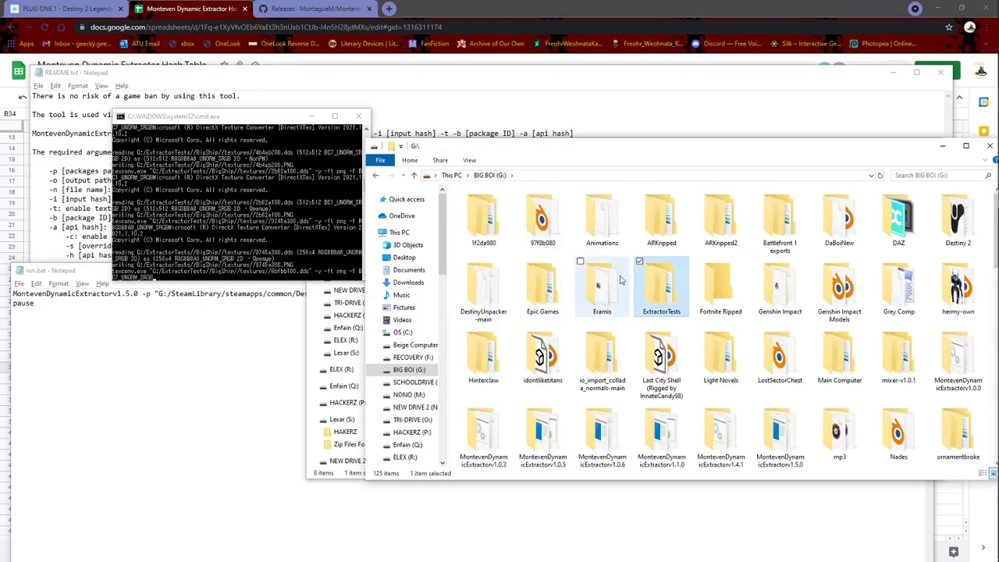
double_click(662, 289)
Step: Check the texture-converting console and pick out the new BigShip and Atheon-sama folders
left_click(259, 315)
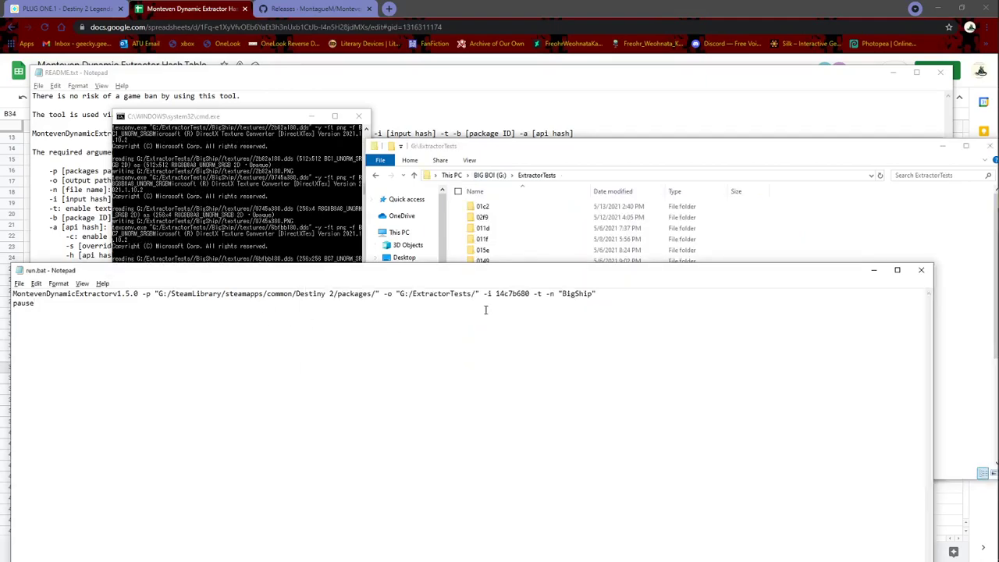
left_click(541, 157)
scroll(520, 353, "down", 1)
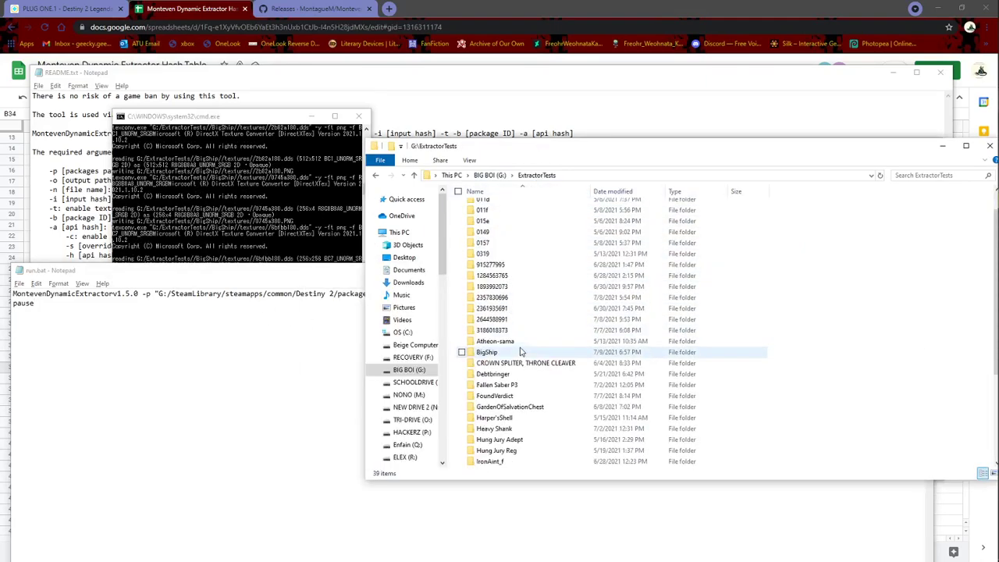
left_click(521, 354)
left_click(263, 203)
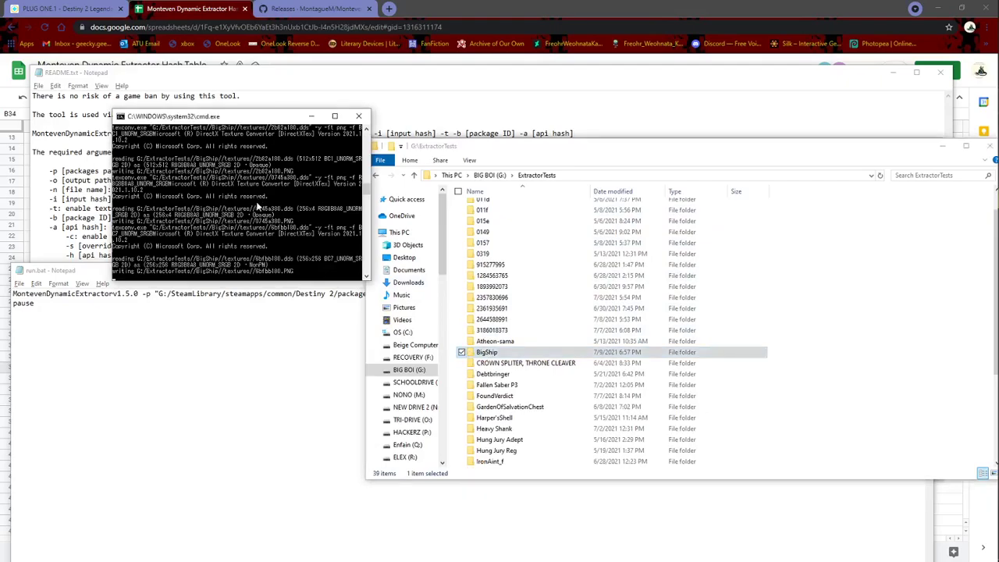
left_click(516, 341)
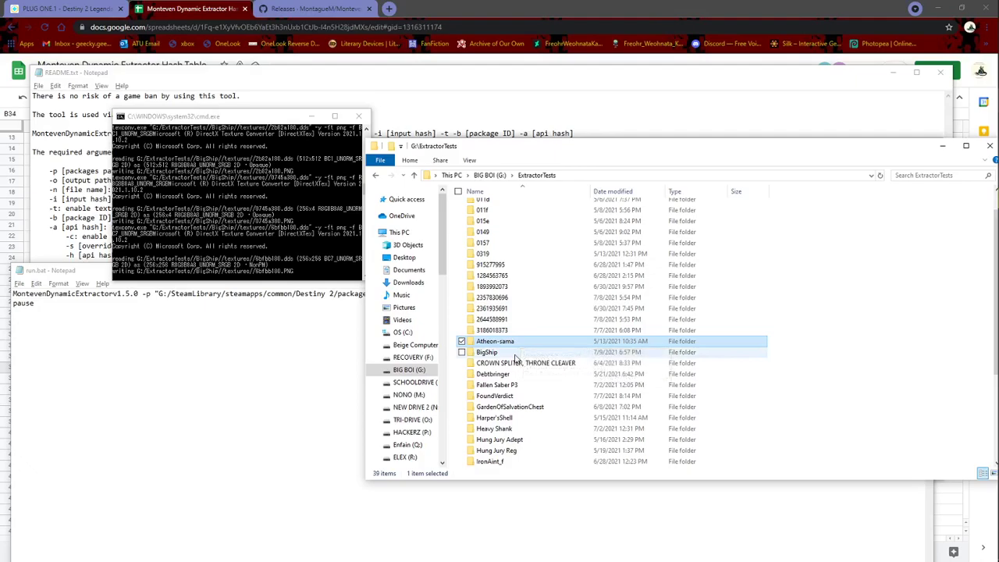
Step: Check BigShip's converted PNG textures folder, then return to ExtractorTests
double_click(520, 352)
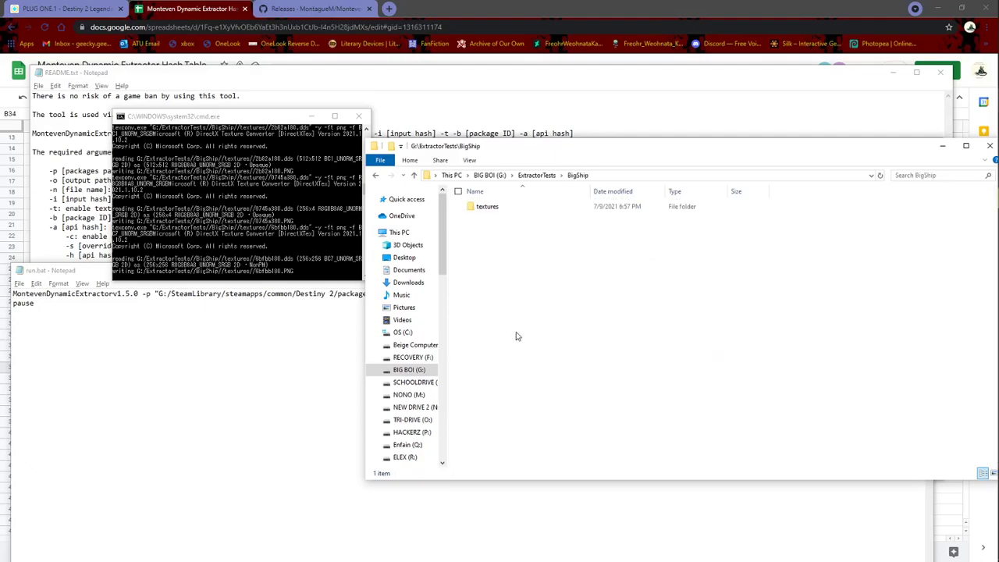
double_click(529, 209)
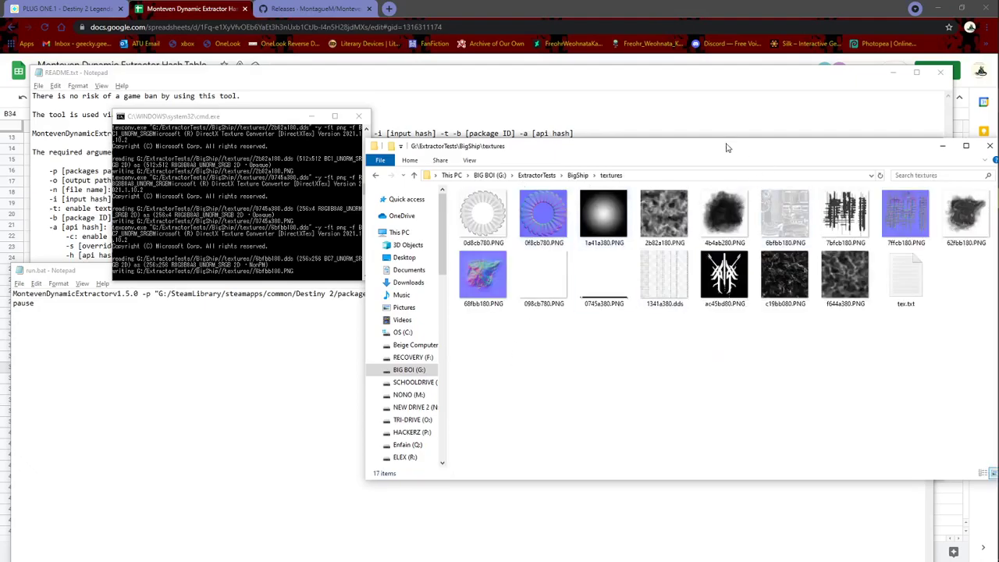
left_click_drag(731, 148, 662, 146)
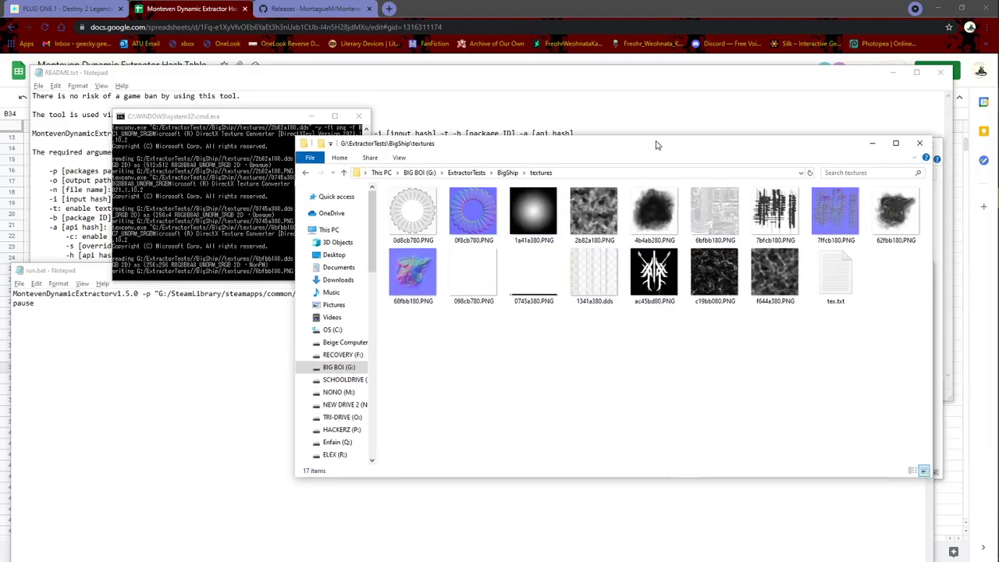
left_click(466, 173)
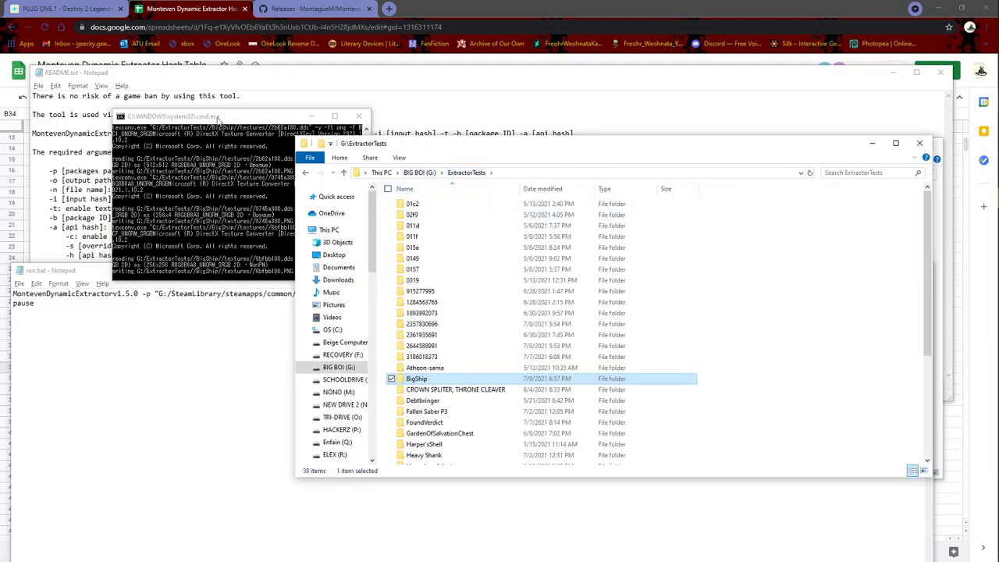
Step: Enlarge the extraction console to follow it to completion, then close it
left_click_drag(220, 119, 138, 88)
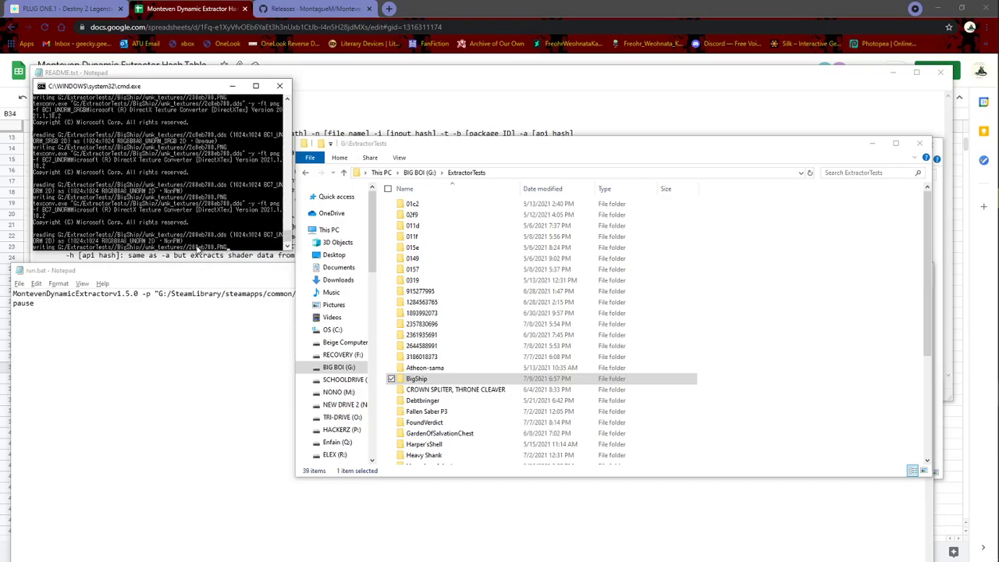
left_click_drag(192, 250, 192, 331)
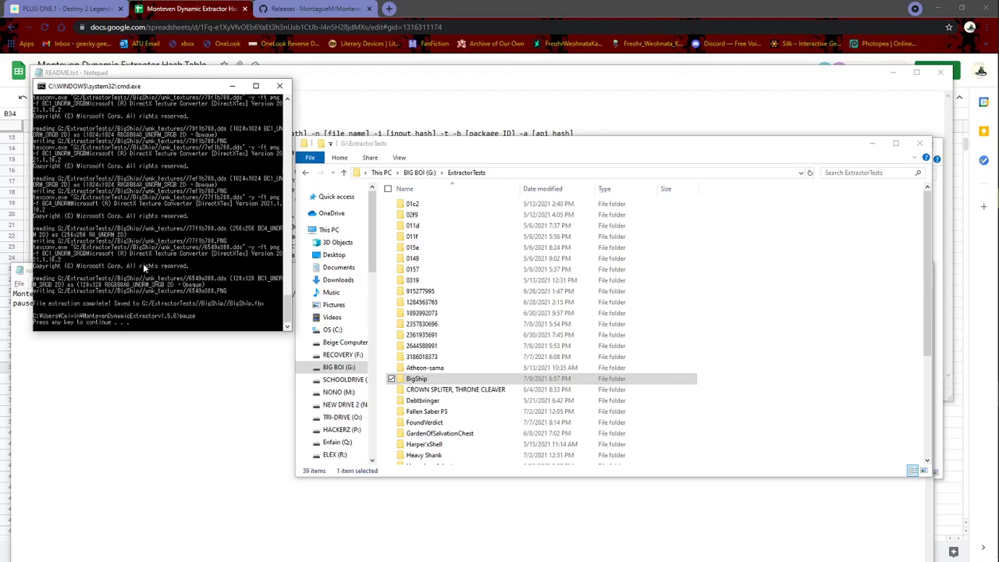
key("Return")
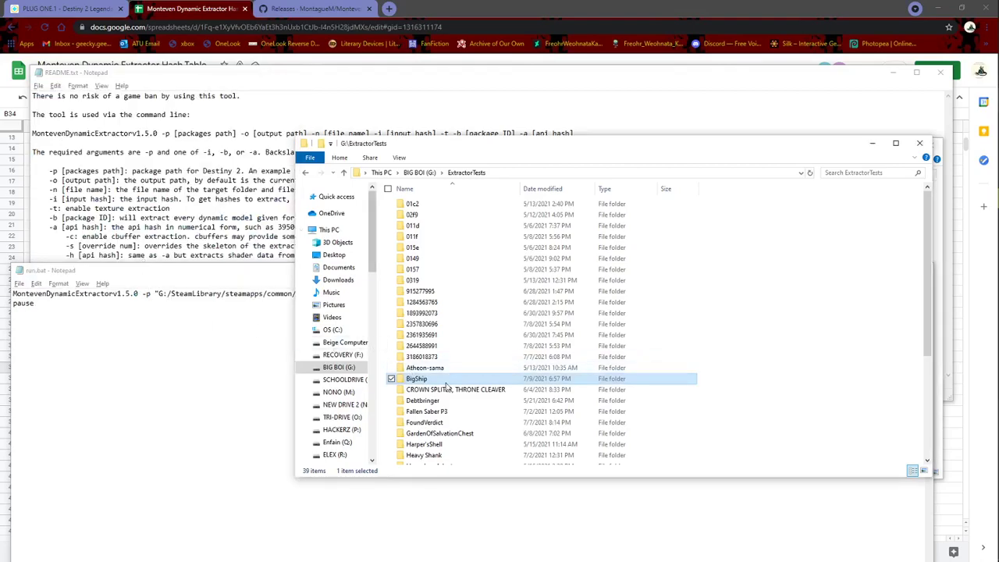
Step: Inspect BigShip's unk_textures folder and select BigShip.fbx before launching Blender
double_click(450, 386)
double_click(446, 217)
left_click(506, 173)
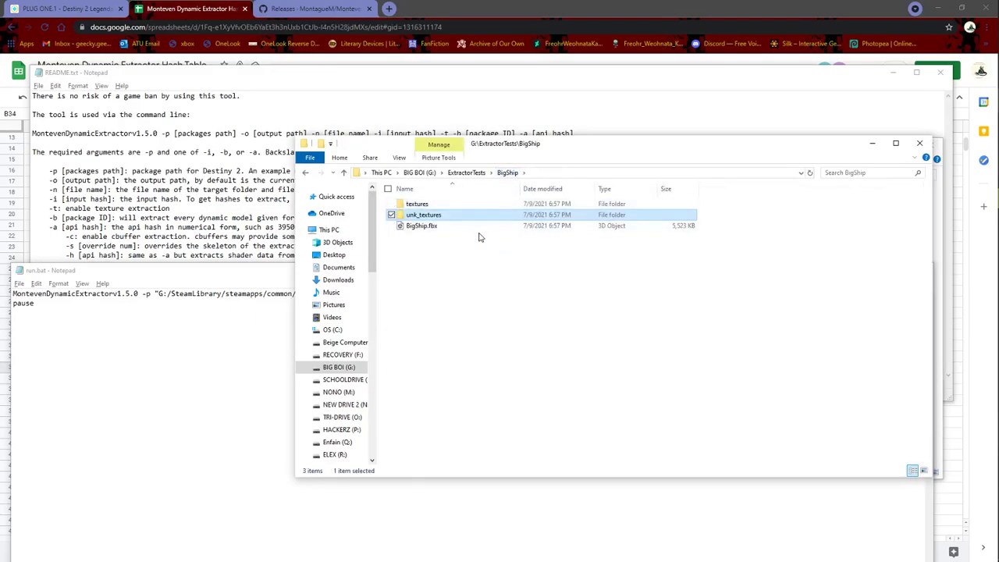
left_click(477, 225)
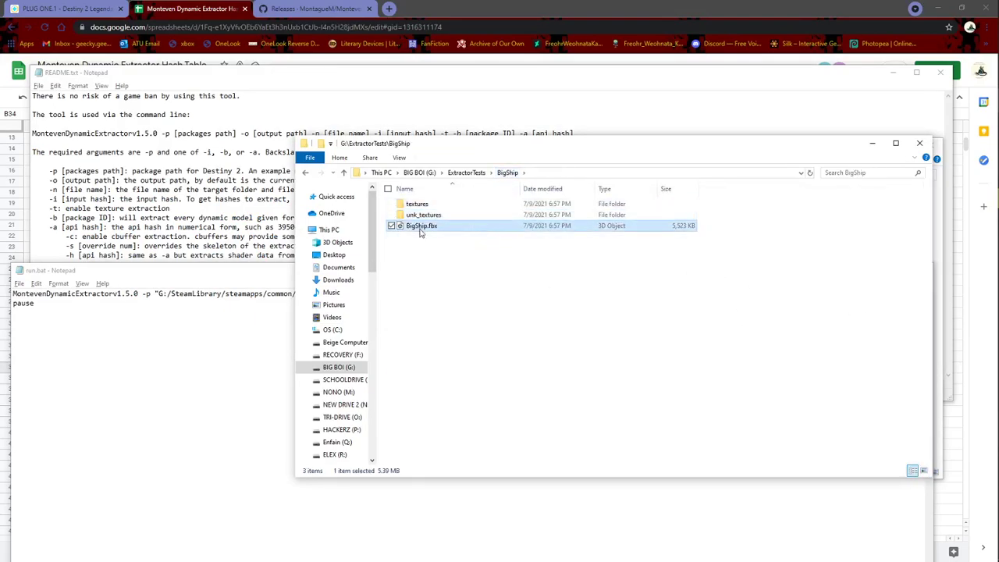
mouse_move(997, 242)
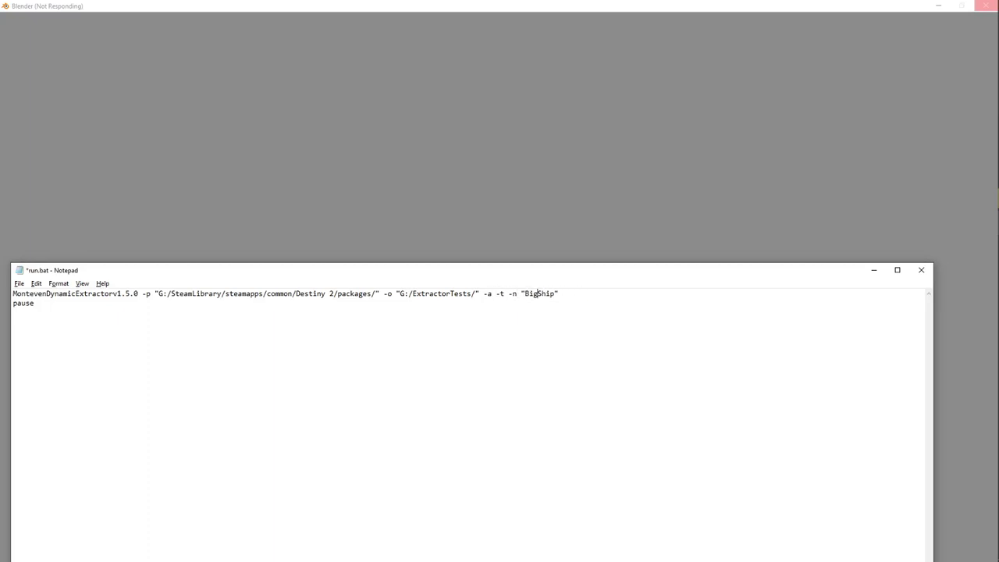
Step: Retype run.bat's output name to 'Minustwo' and dismiss Blender's splash screen
key("BackSpace")
key("BackSpace")
key("BackSpace")
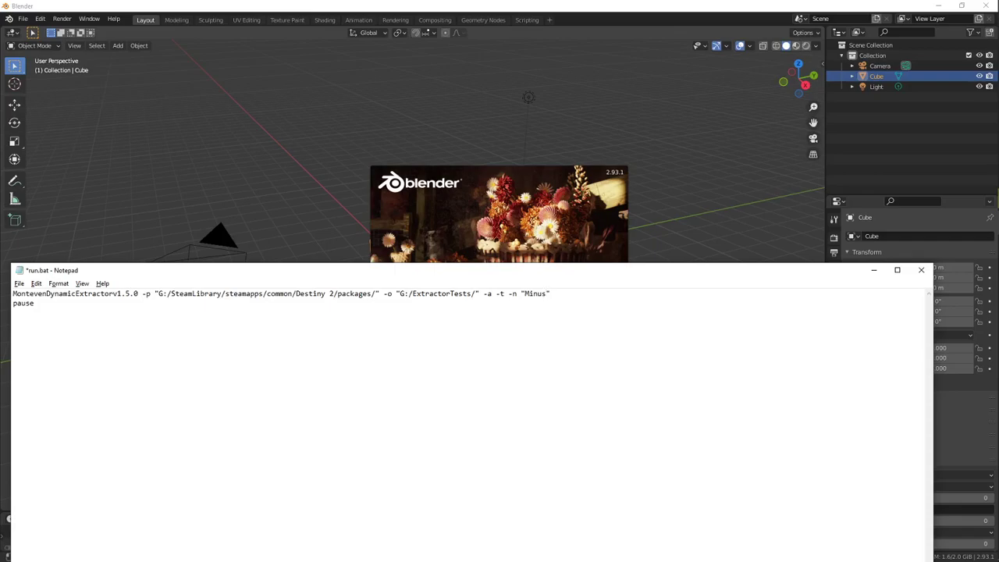
left_click(482, 4)
left_click(321, 132)
Step: Delete the three default objects and import G:\ExtractorTests\BigShip\BigShip.fbx as FBX
key("a")
key("Delete")
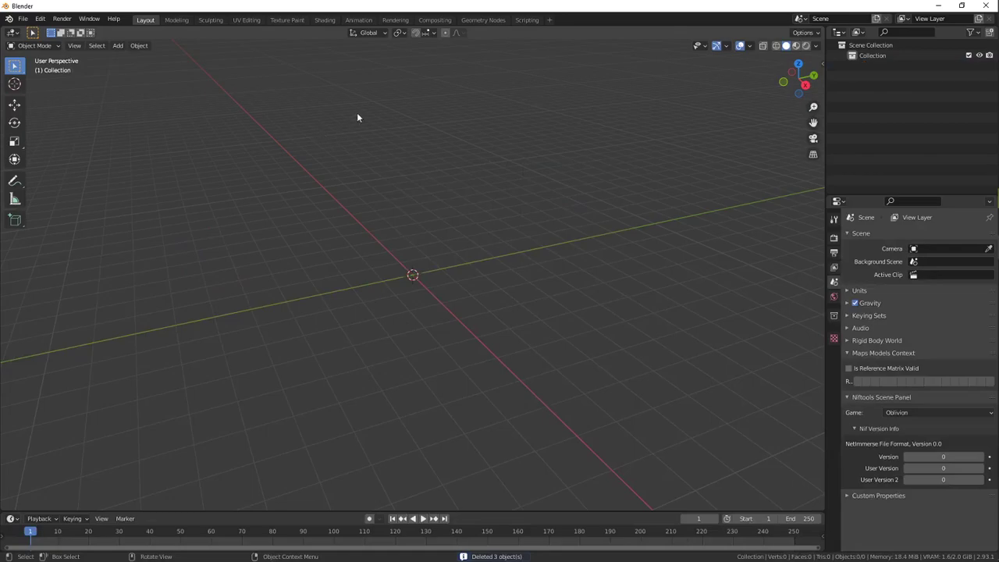
left_click(30, 18)
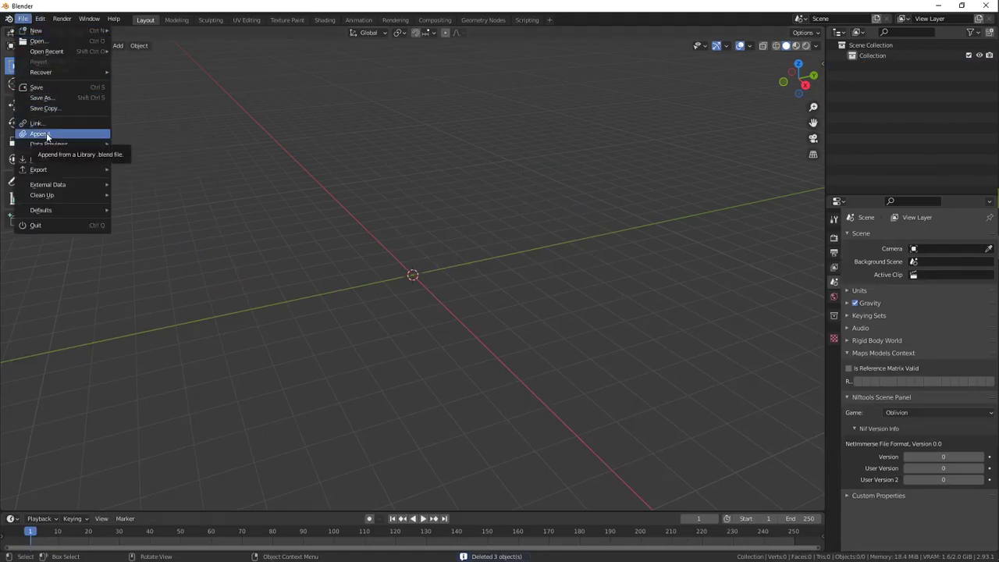
mouse_move(44, 160)
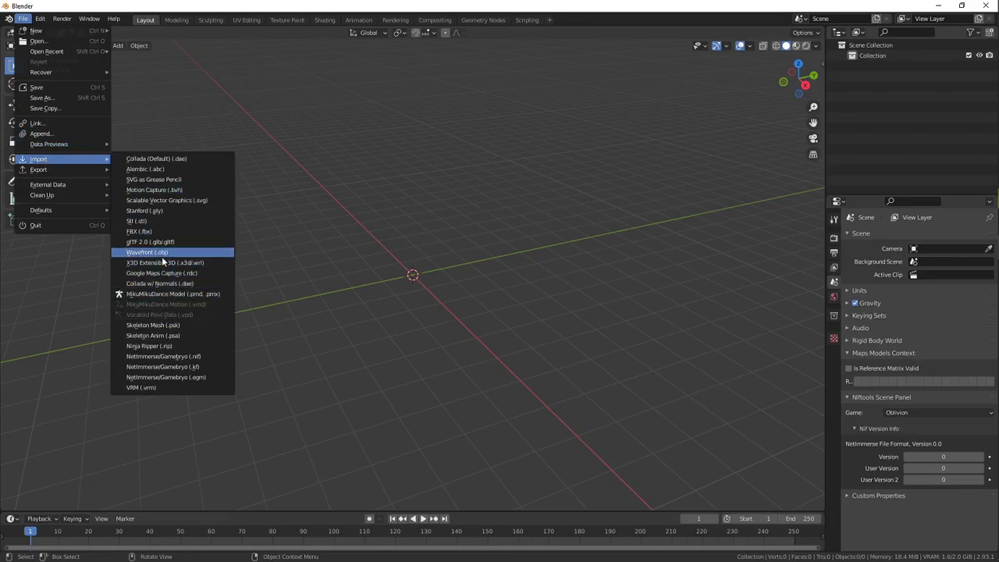
left_click(163, 231)
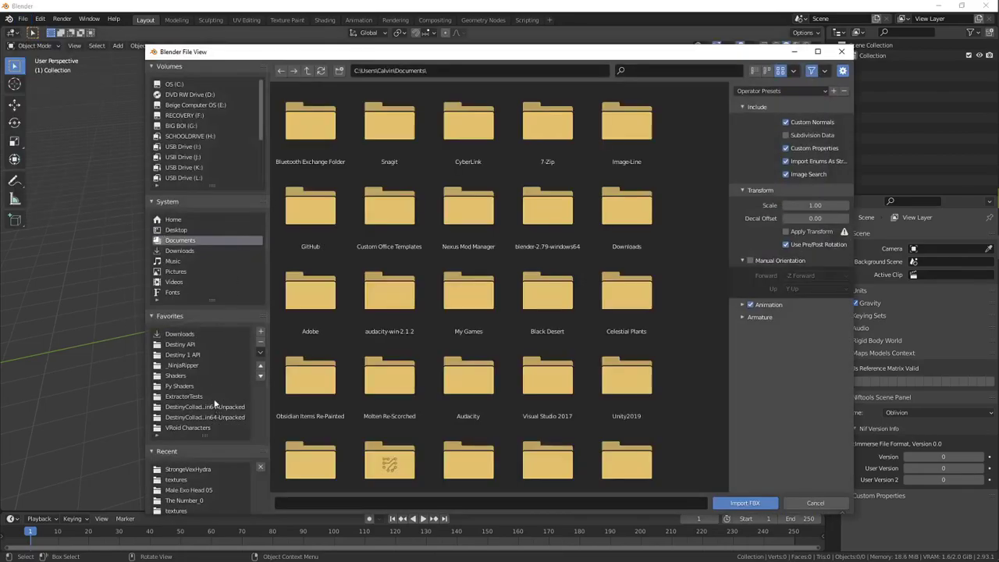
left_click(199, 397)
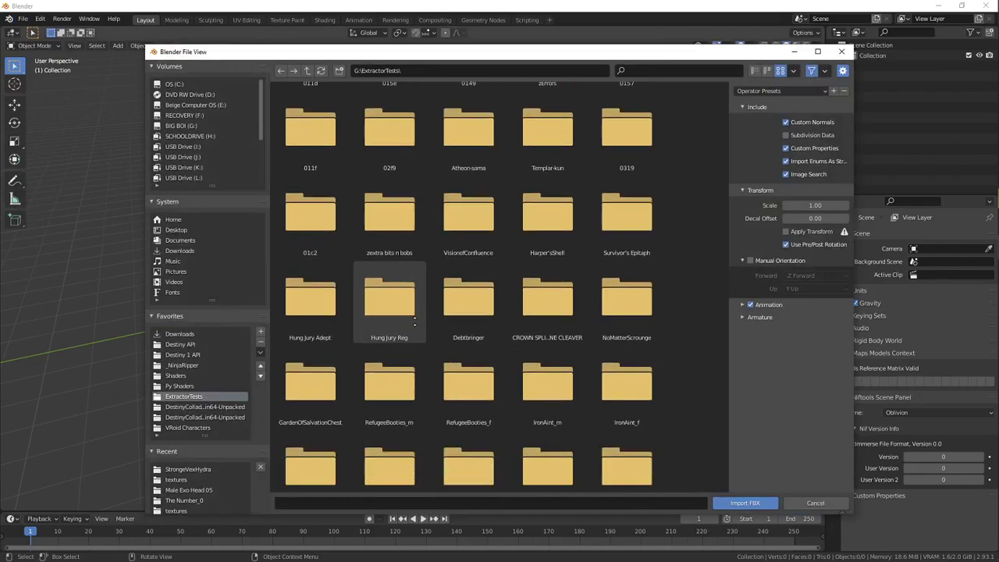
left_click(755, 71)
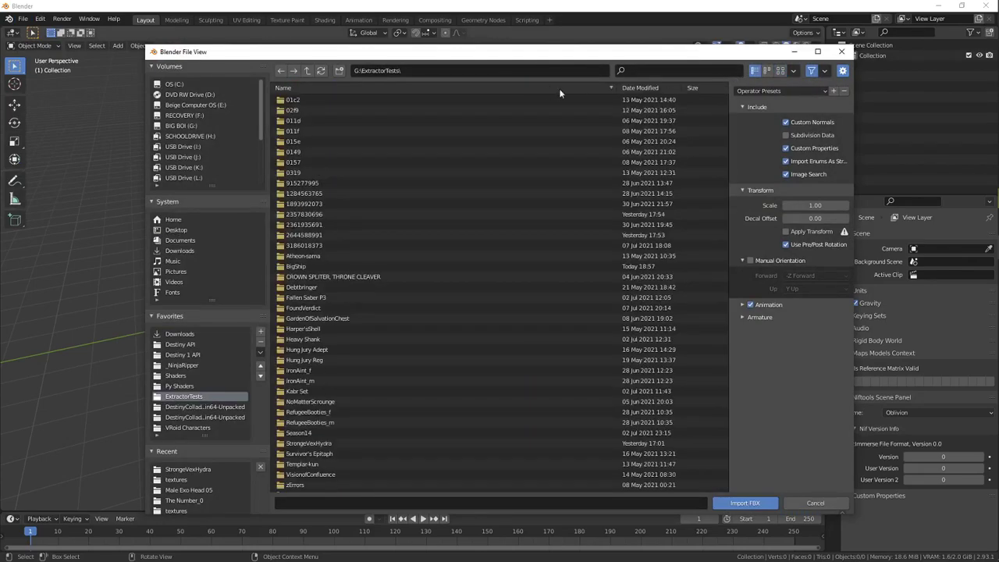
left_click(780, 70)
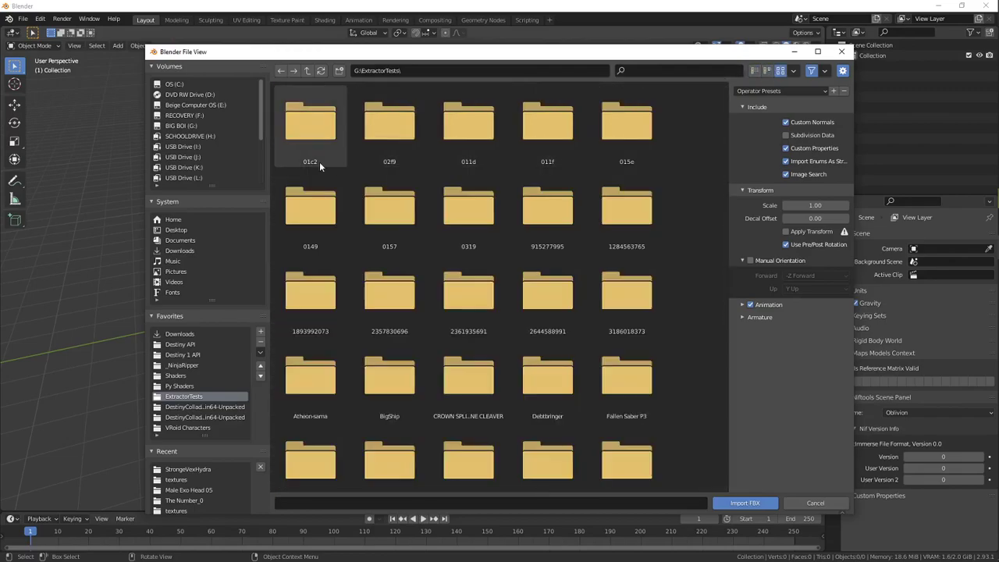
scroll(387, 125, "down", 3)
scroll(386, 125, "down", 2)
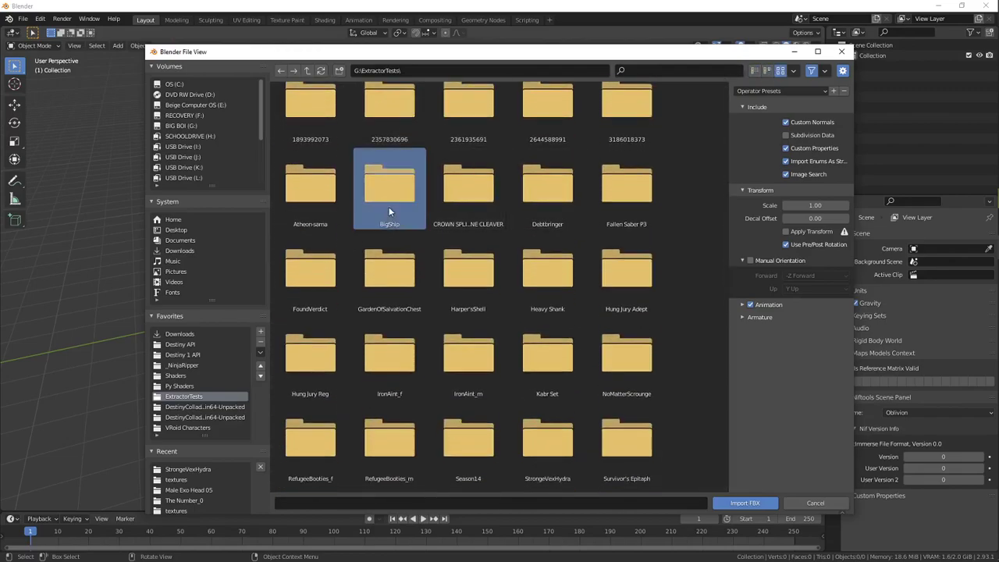
double_click(391, 188)
double_click(468, 149)
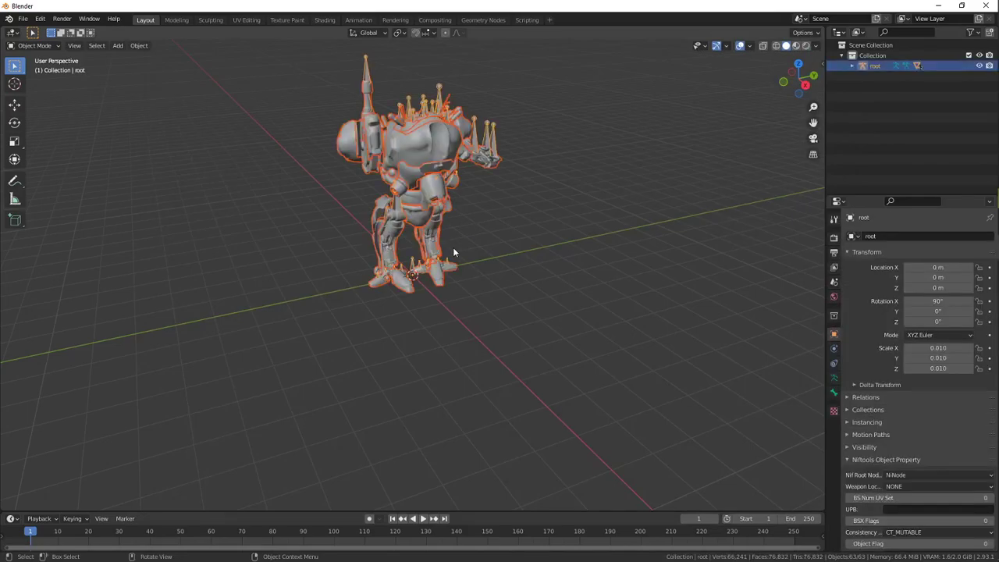
Step: Orbit and zoom around the imported BigShip mech, then deselect it
scroll(453, 248, "up", 2)
left_click_drag(445, 221, 617, 163)
scroll(404, 213, "up", 5)
scroll(404, 213, "down", 3)
scroll(579, 285, "up", 3)
left_click(579, 284)
scroll(484, 247, "down", 4)
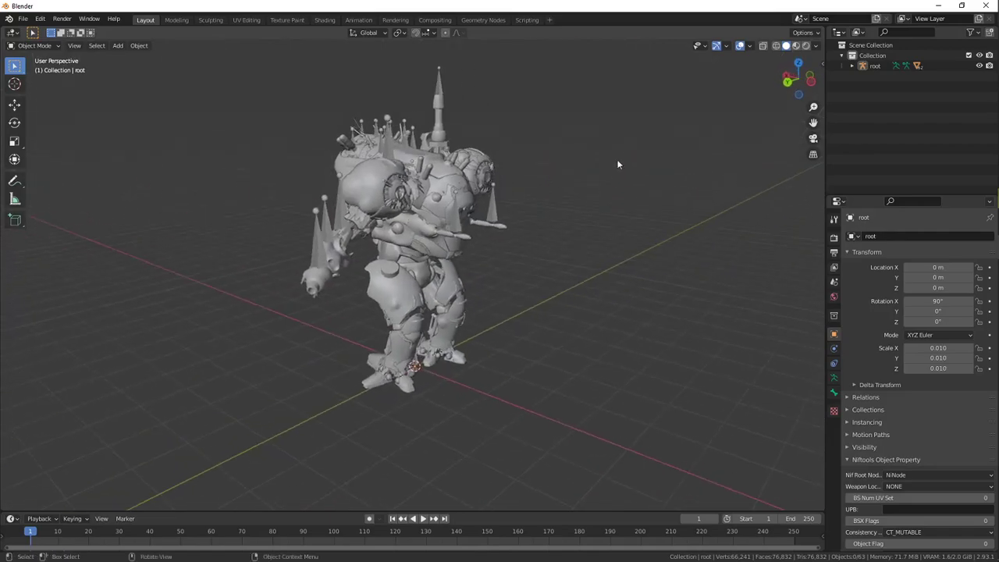
left_click(939, 8)
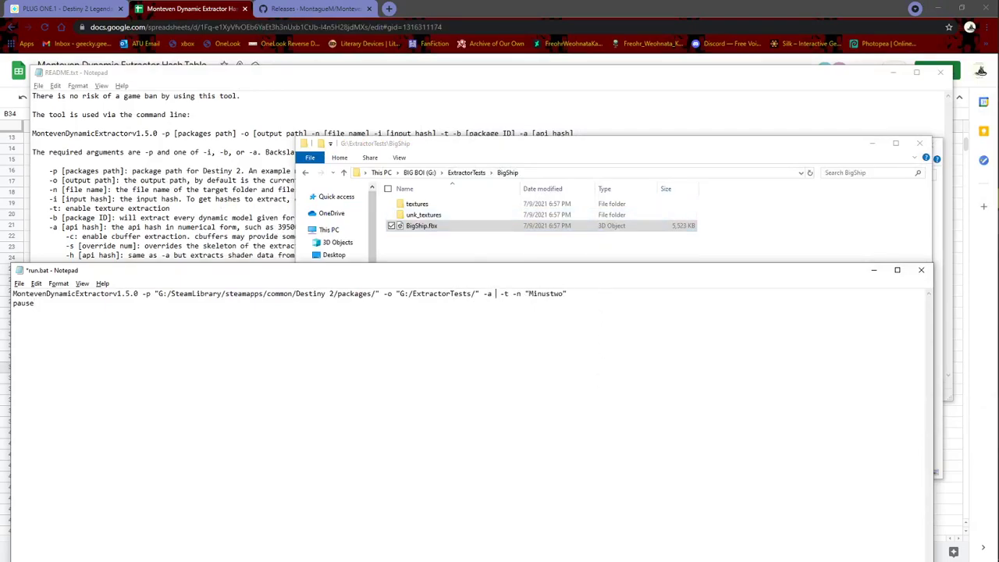
left_click(169, 207)
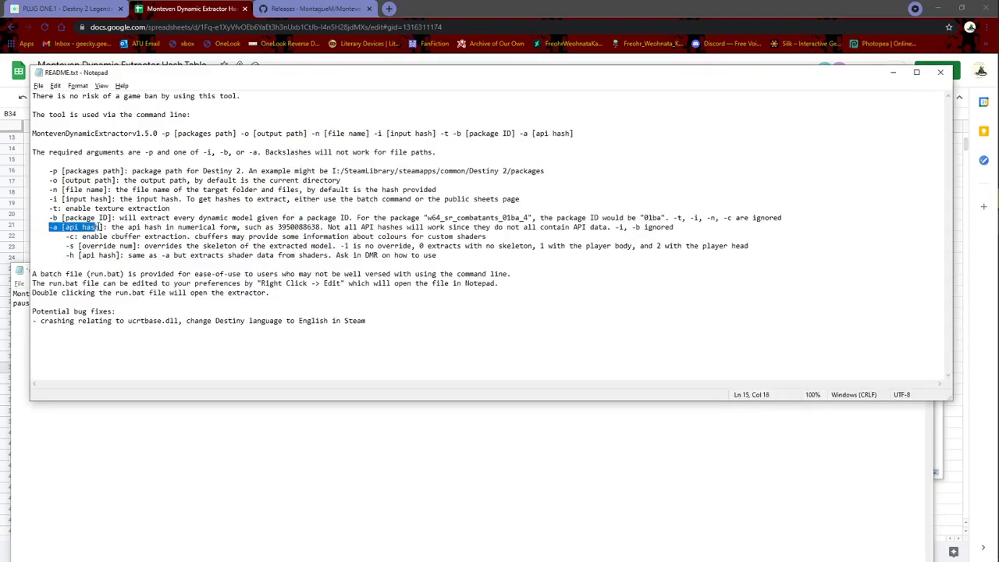
left_click_drag(101, 227, 677, 229)
left_click(504, 219)
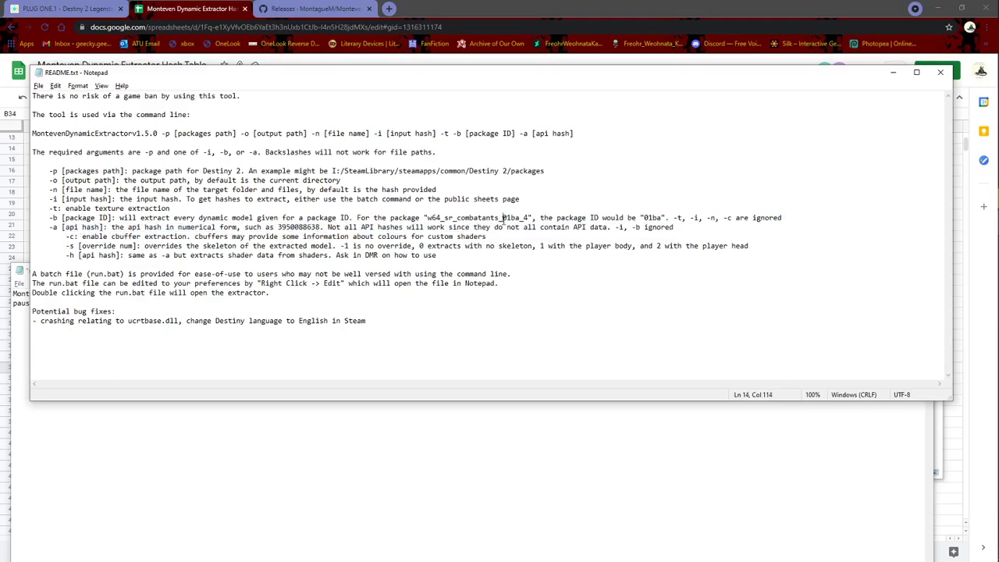
left_click(13, 7)
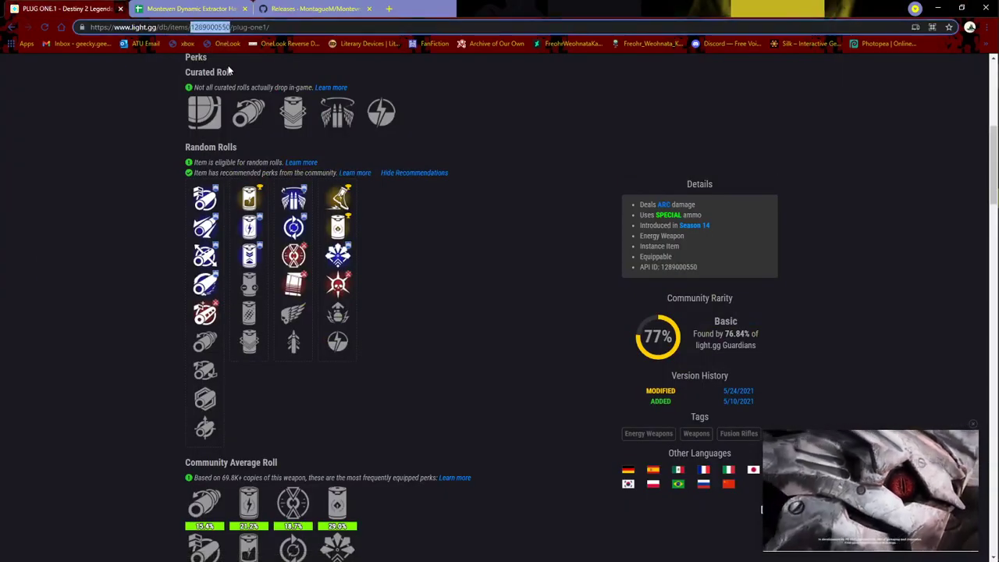
key("alt+Tab")
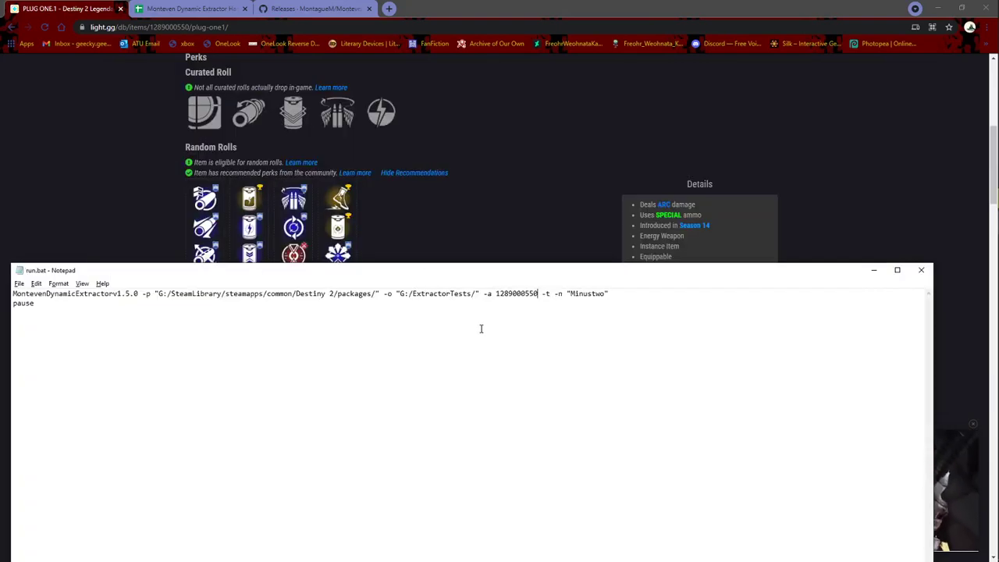
key("alt+Tab")
key("alt+Tab")
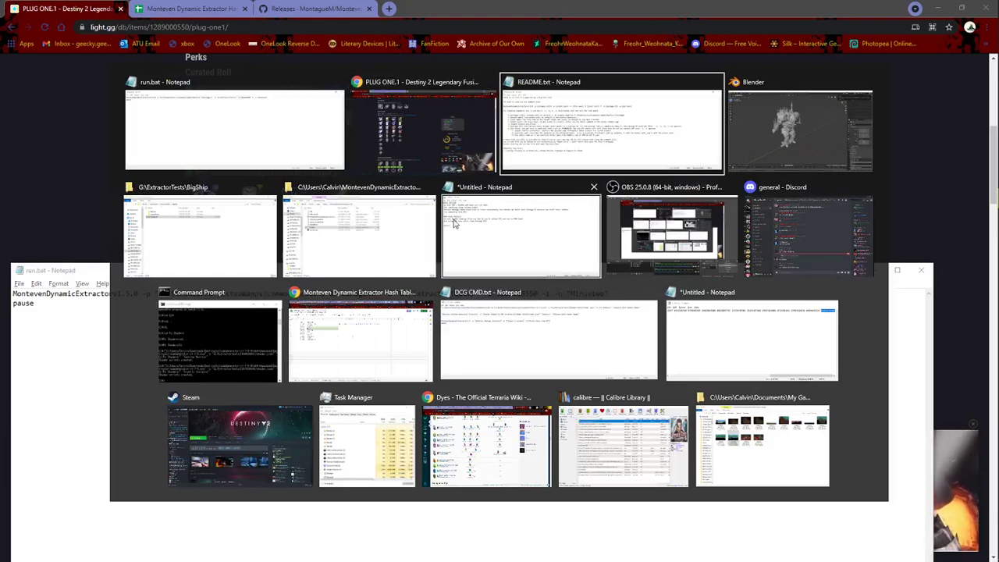
Step: Run the updated run.bat to extract Minustwo, close its console and return to Blender
left_click(359, 234)
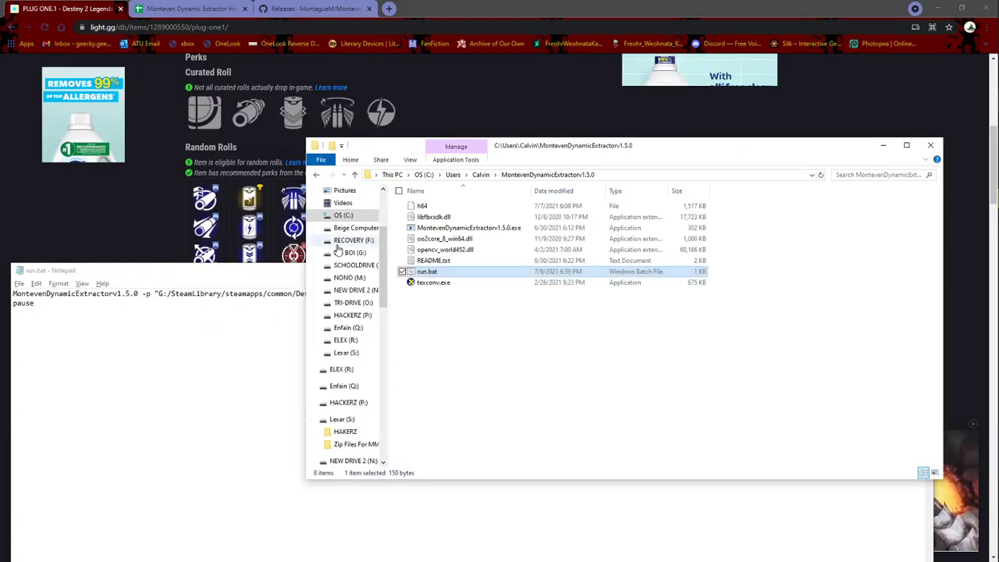
double_click(454, 275)
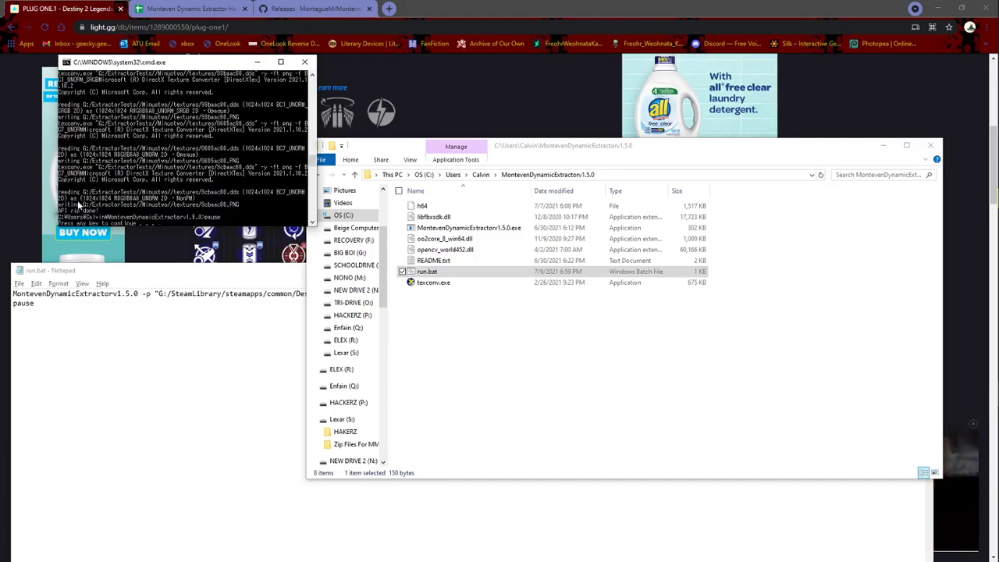
key("Return")
key("alt+Tab")
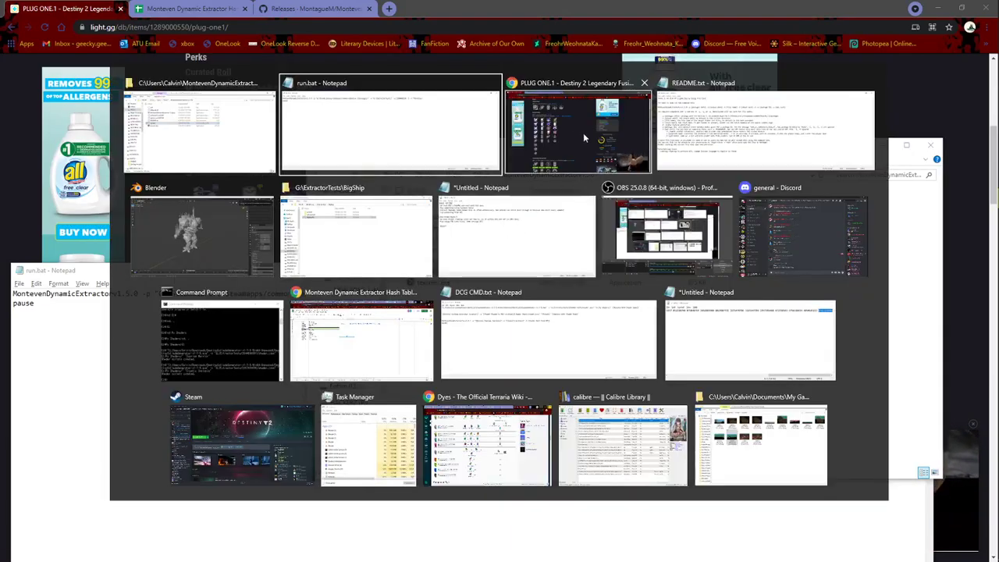
key("alt+Tab")
key("alt+Tab")
key("alt+Tab")
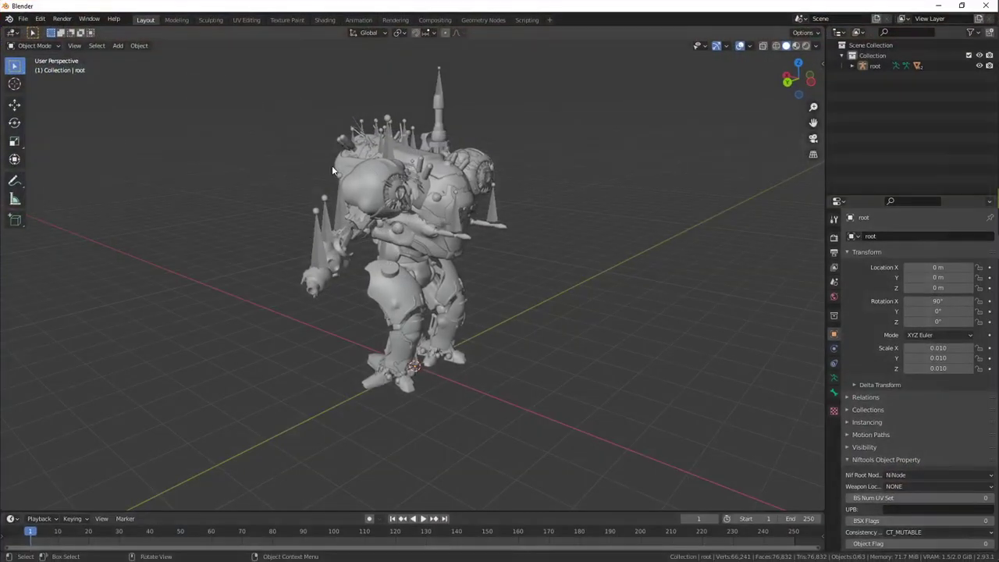
Step: Exclude the old Collection and create a new active Collection 2
scroll(332, 165, "down", 3)
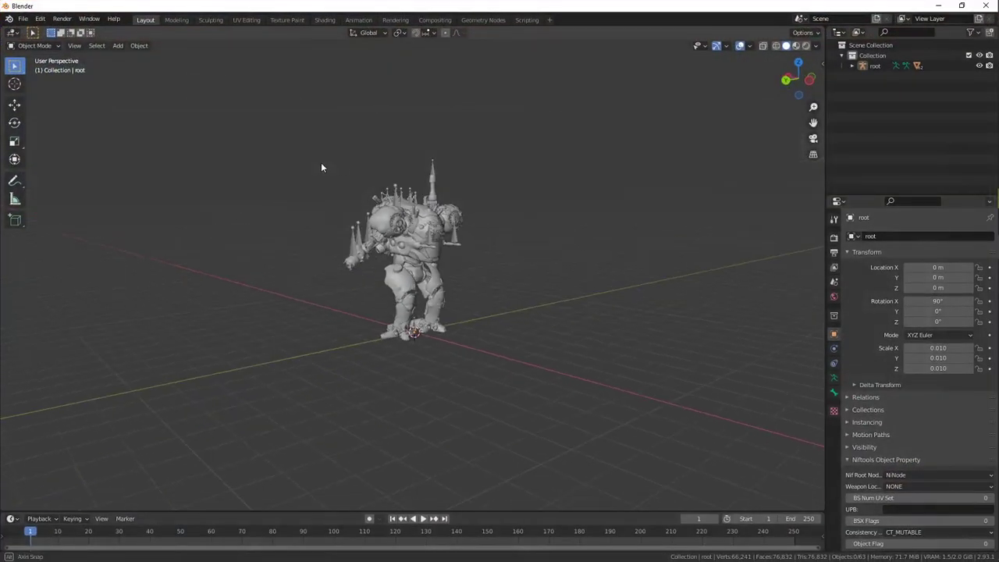
left_click(969, 54)
right_click(927, 45)
left_click(906, 61)
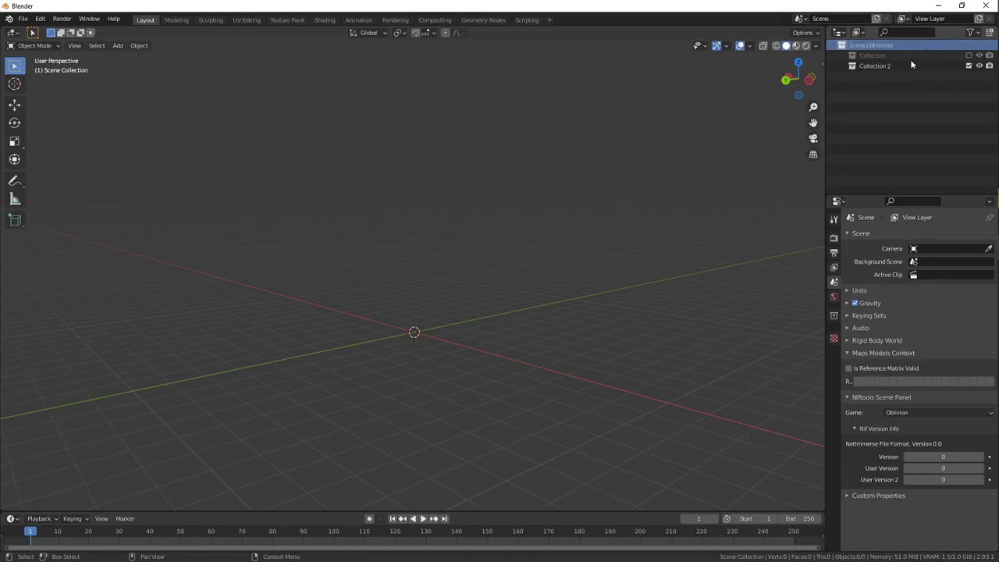
left_click(891, 66)
Step: Import all four Minustwo FBX files from G:\ExtractorTests\Minustwo
left_click(23, 19)
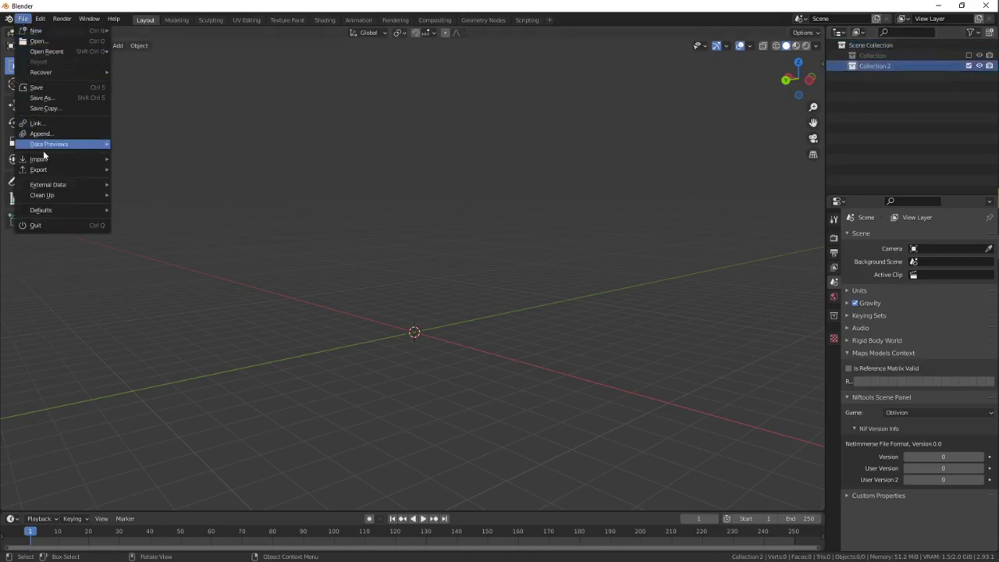
mouse_move(42, 160)
left_click(160, 233)
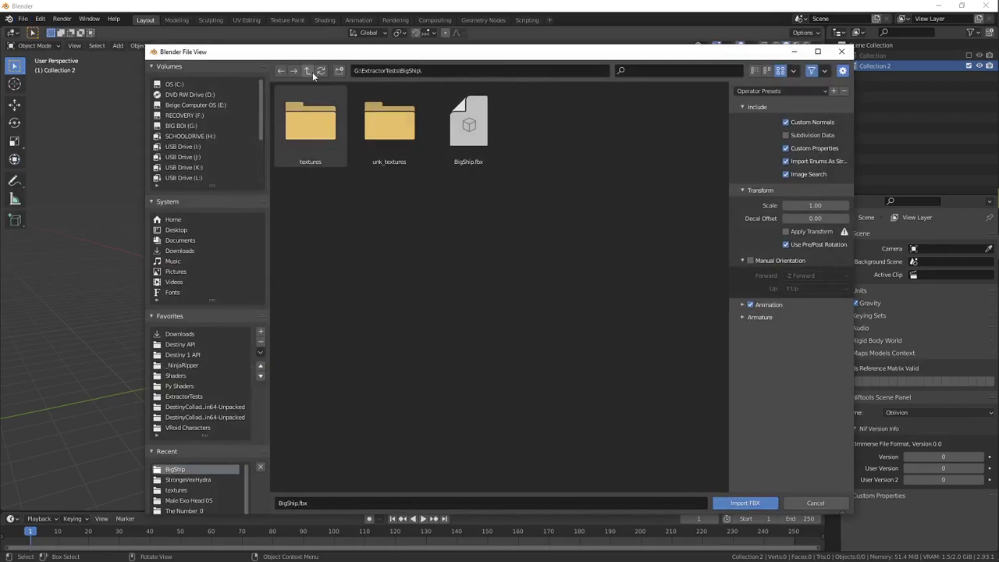
left_click(308, 71)
scroll(428, 377, "down", 3)
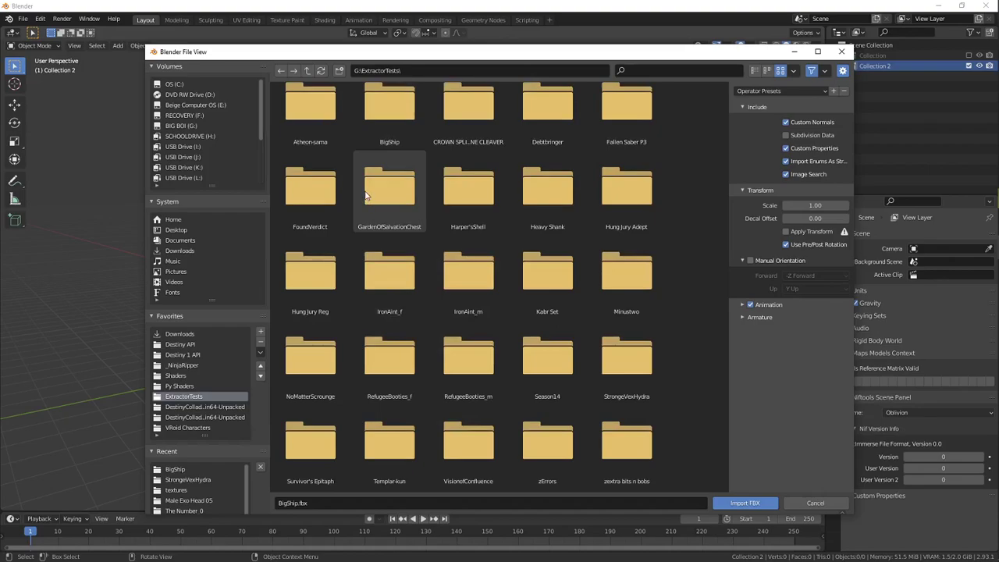
scroll(451, 226, "up", 2)
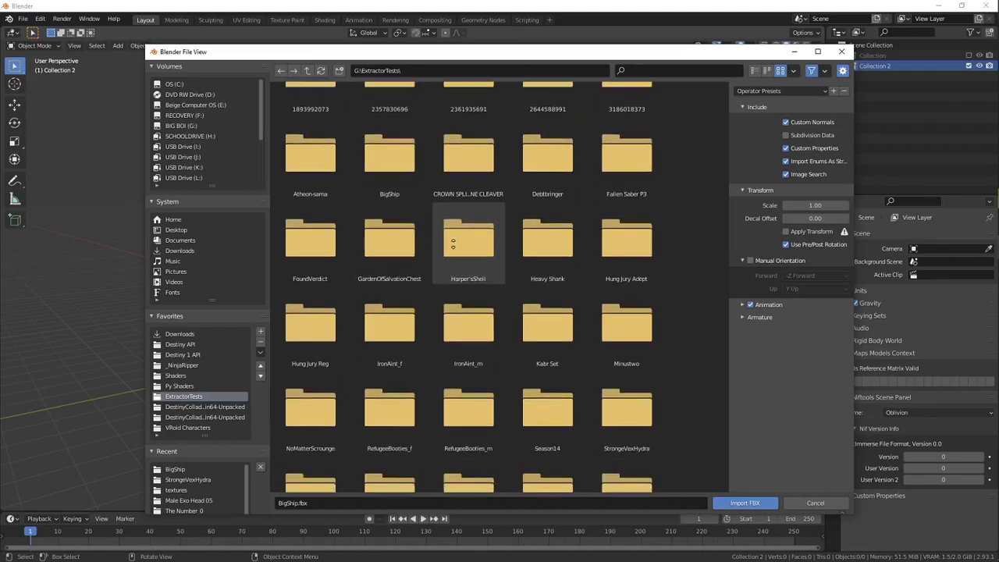
scroll(451, 232, "down", 2)
left_click(631, 278)
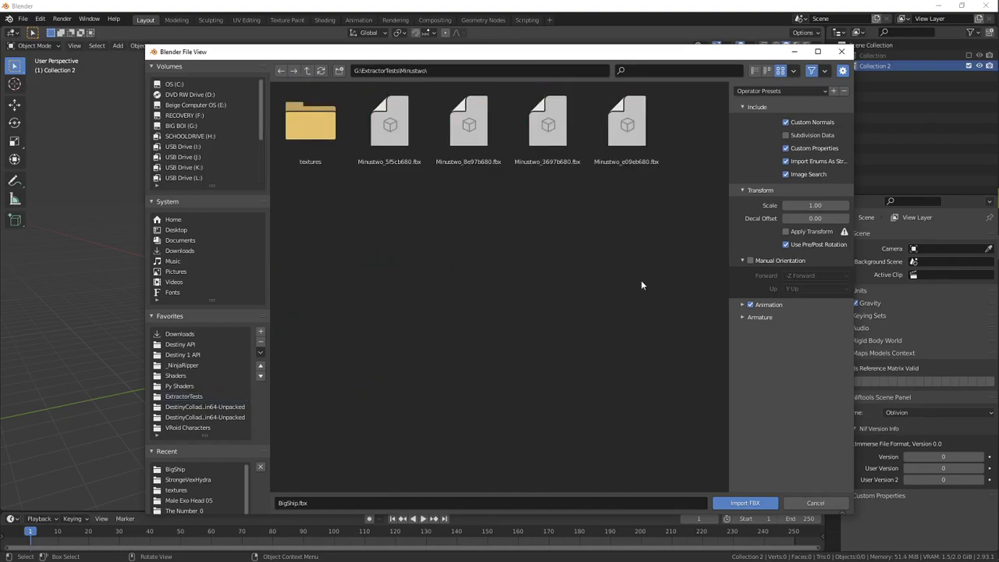
left_click_drag(406, 211, 656, 90)
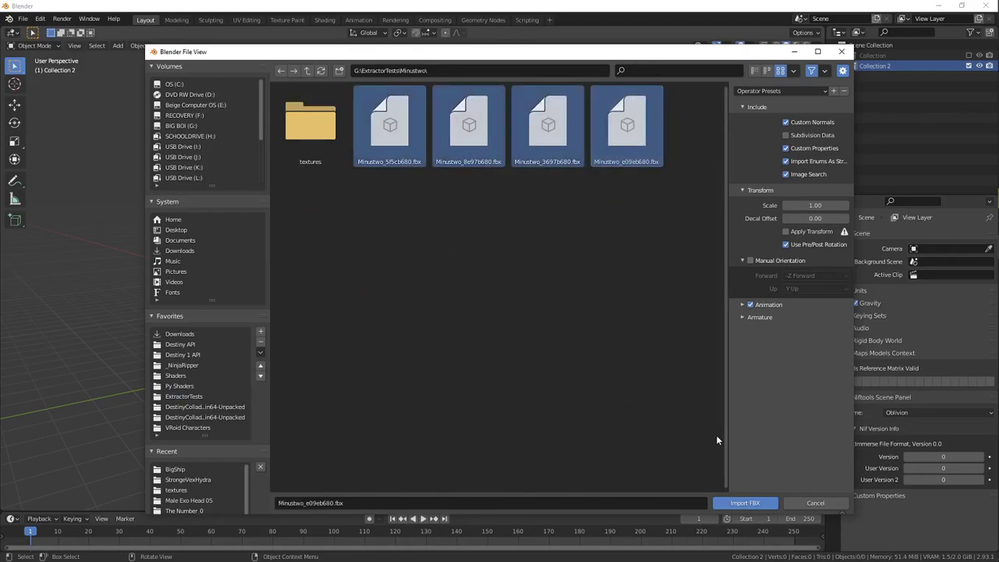
left_click(744, 504)
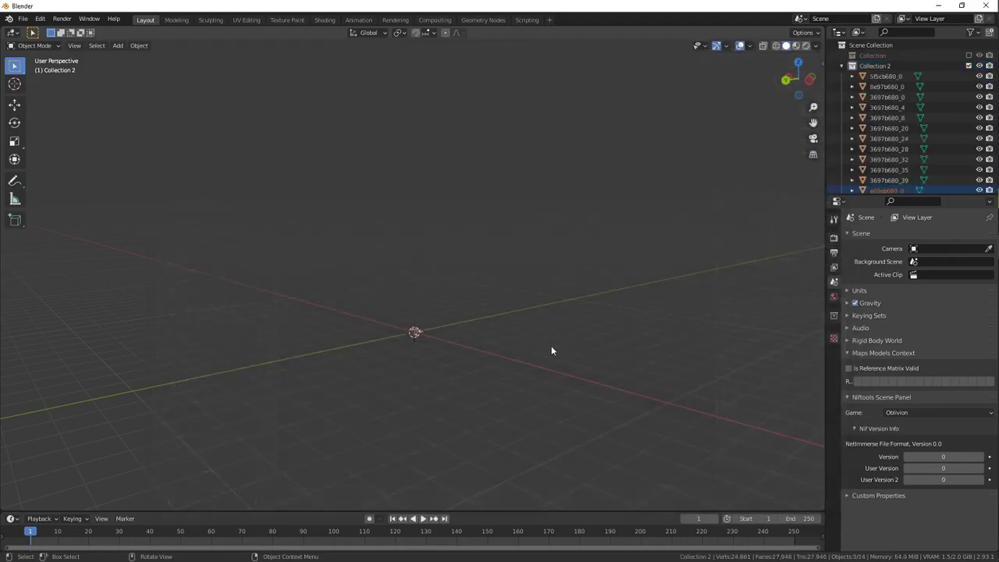
Step: Orbit around the imported PLUG ONE.1 rifle in Blender
key("alt+Tab")
key("alt+Tab")
key("alt+shift+Tab")
key("alt+shift+Tab")
scroll(441, 313, "up", 6)
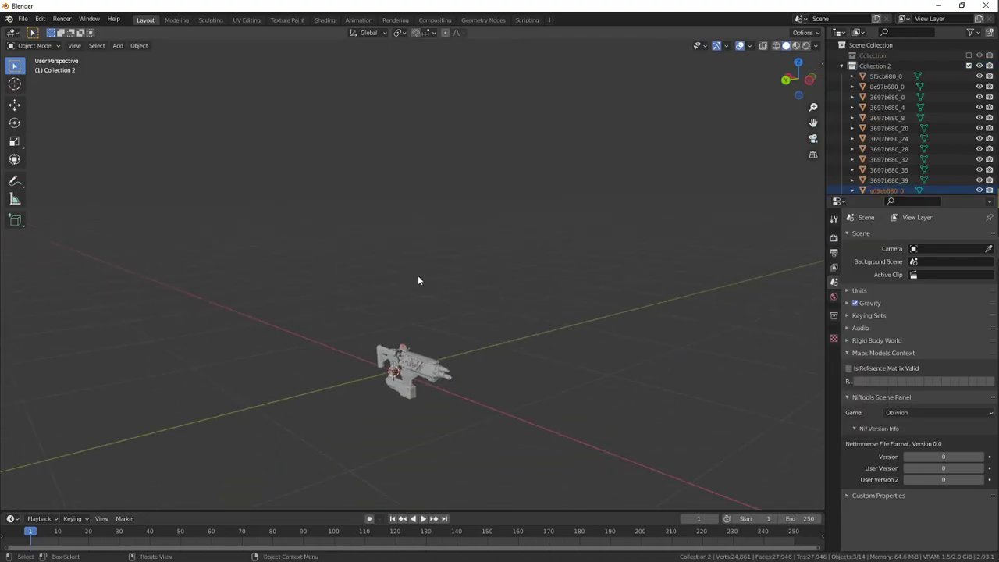
left_click_drag(423, 196, 451, 179)
key("alt+Tab")
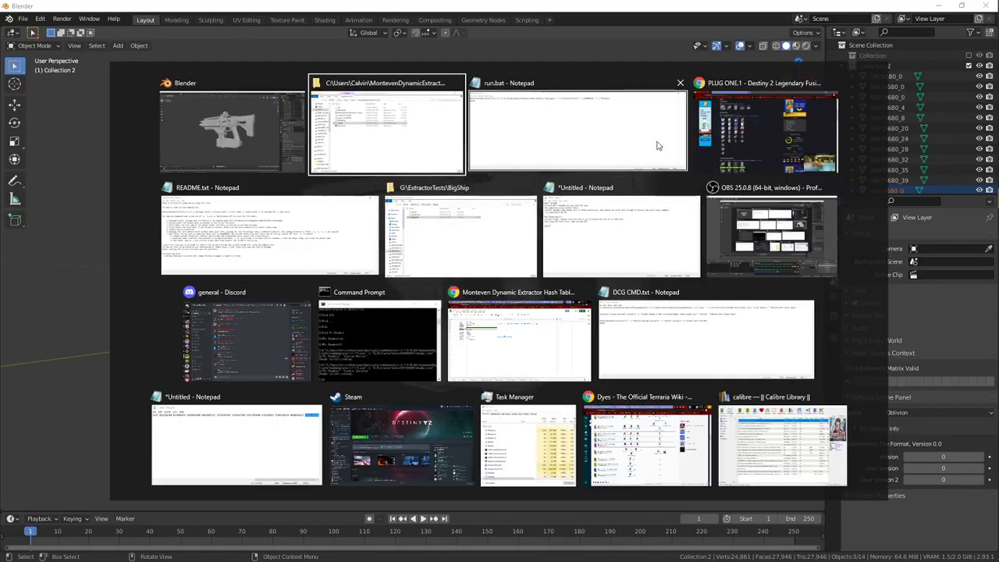
Step: Open the Minustwo textures folder under G:\ExtractorTests in File Explorer
left_click(449, 227)
left_click(455, 173)
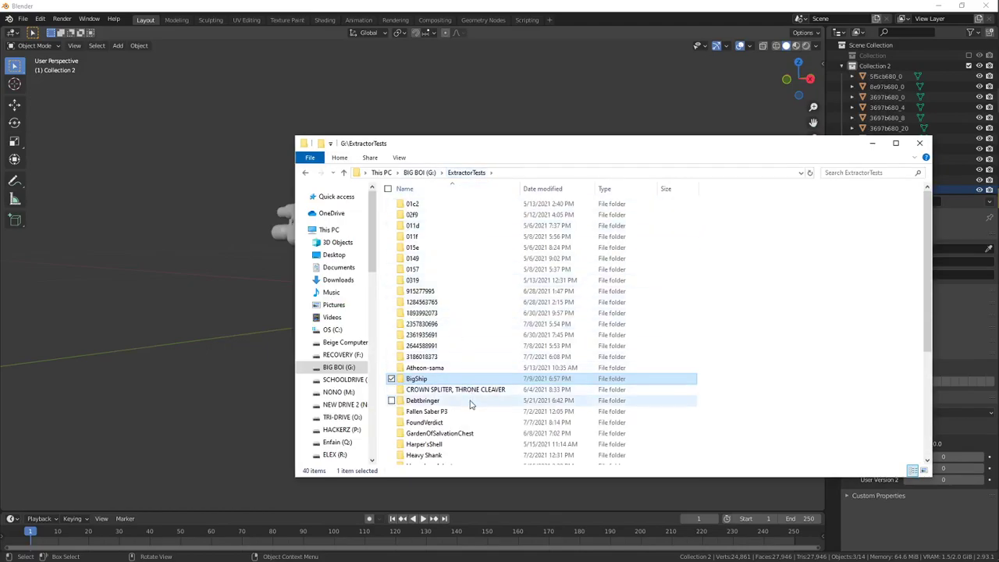
scroll(473, 448, "down", 2)
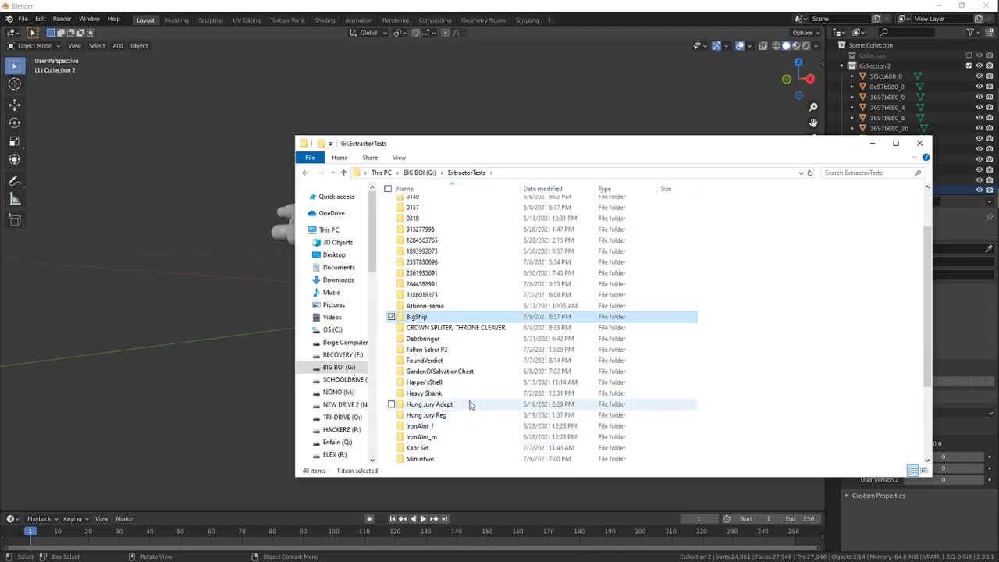
scroll(472, 408, "down", 2)
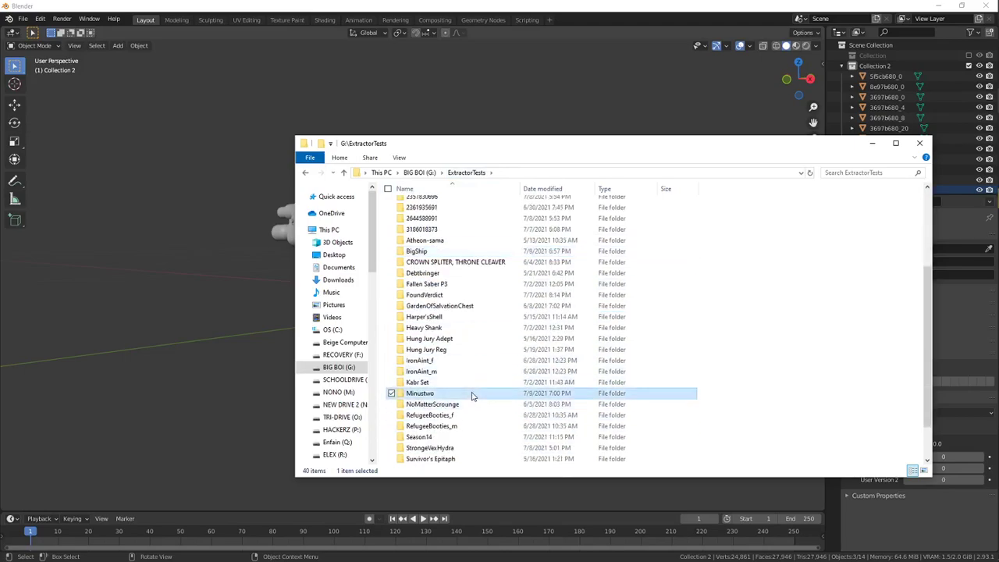
double_click(472, 394)
double_click(434, 206)
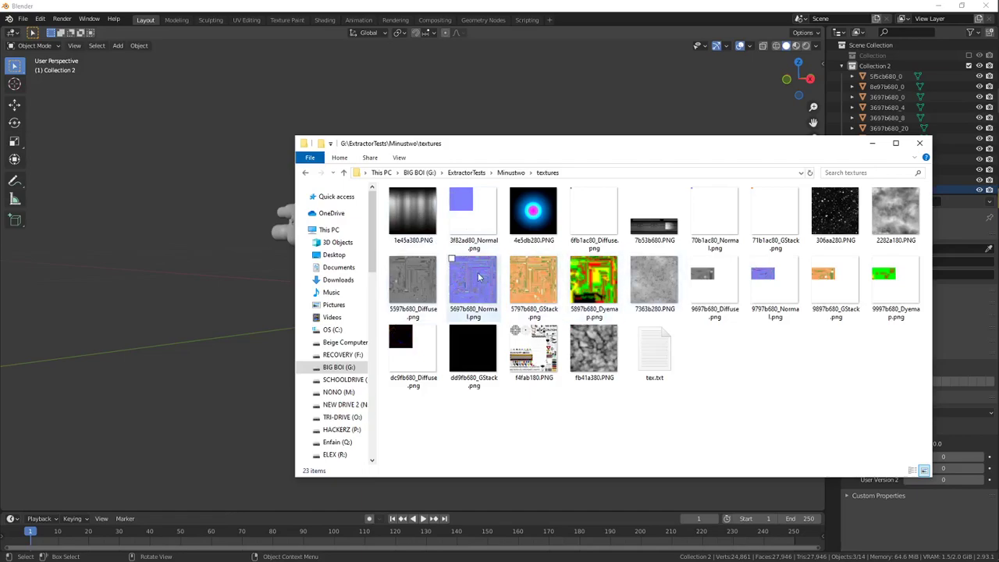
Step: Review the rifle's diffuse, normal and dyemap textures by selecting them, then clear the selection
left_click(572, 281)
left_click(425, 273, "shift")
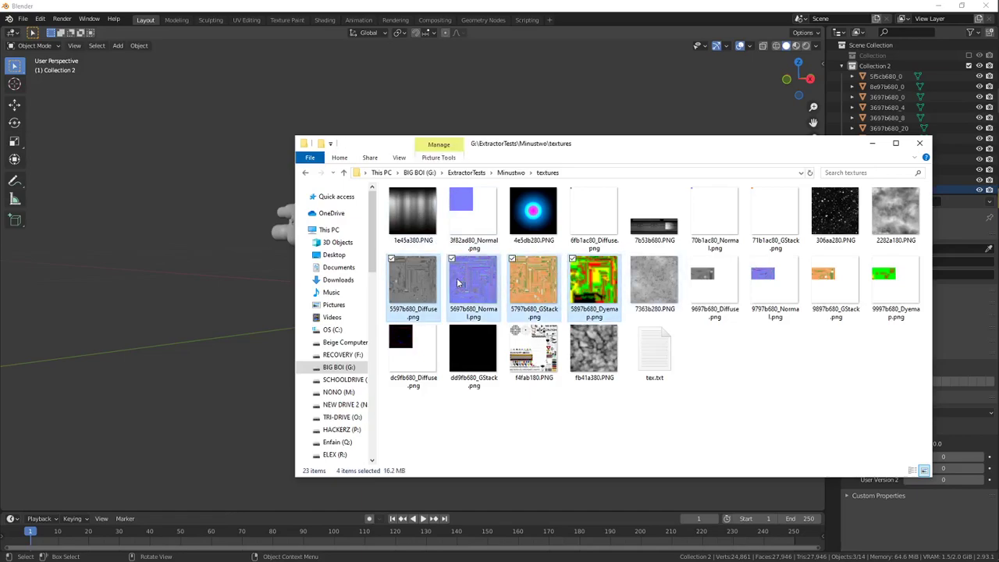
left_click(472, 214)
left_click(600, 224)
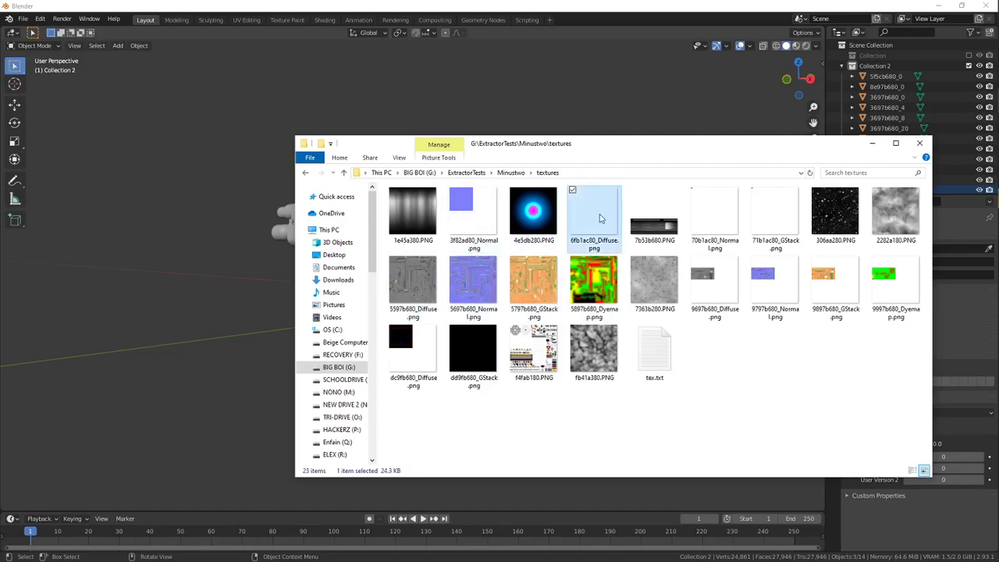
left_click(425, 347)
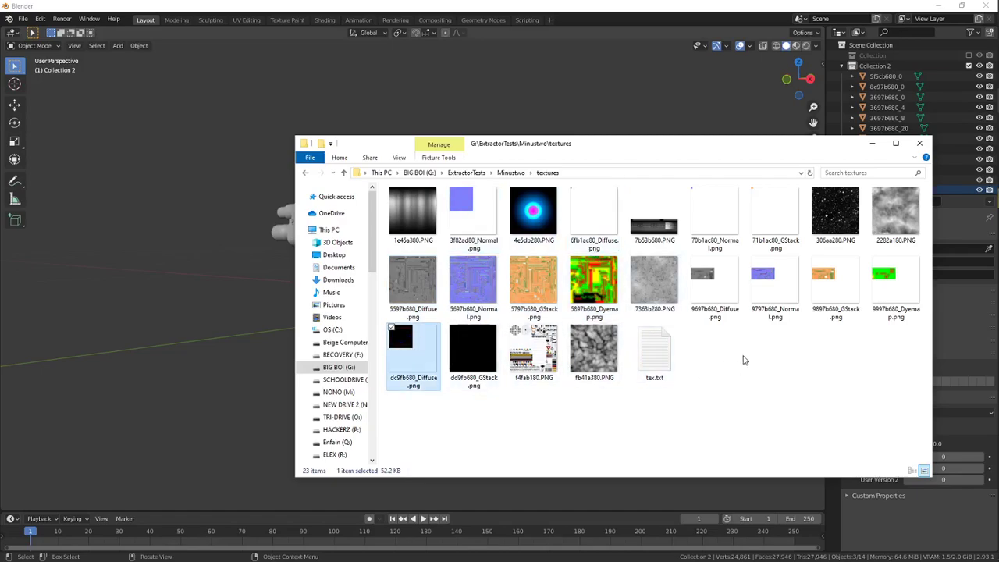
left_click(716, 295)
left_click(875, 297, "shift")
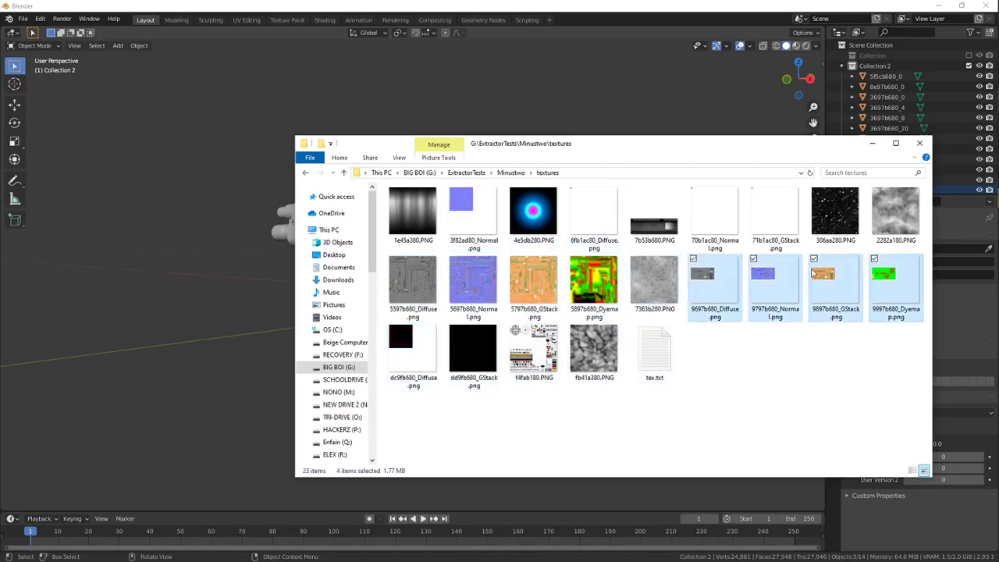
left_click(766, 347)
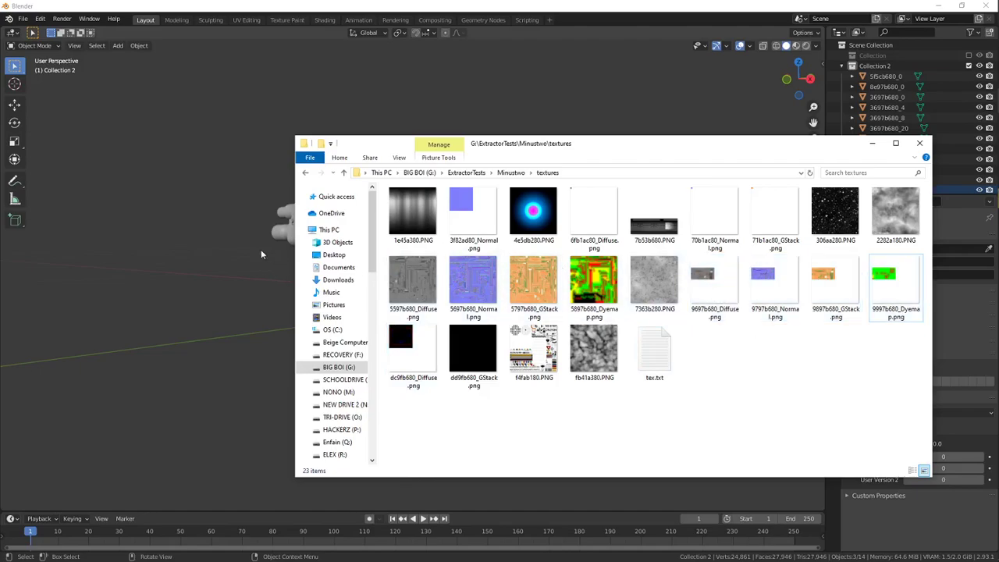
Step: View the rifle from its side in Blender, then pick the 5897b680_Dyemap image
left_click(245, 214)
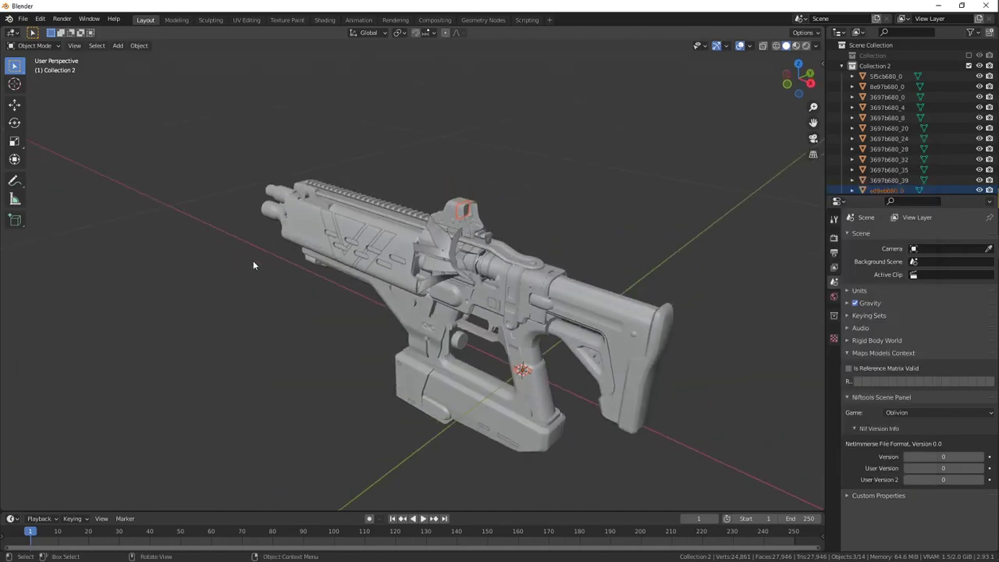
scroll(253, 257, "up", 8)
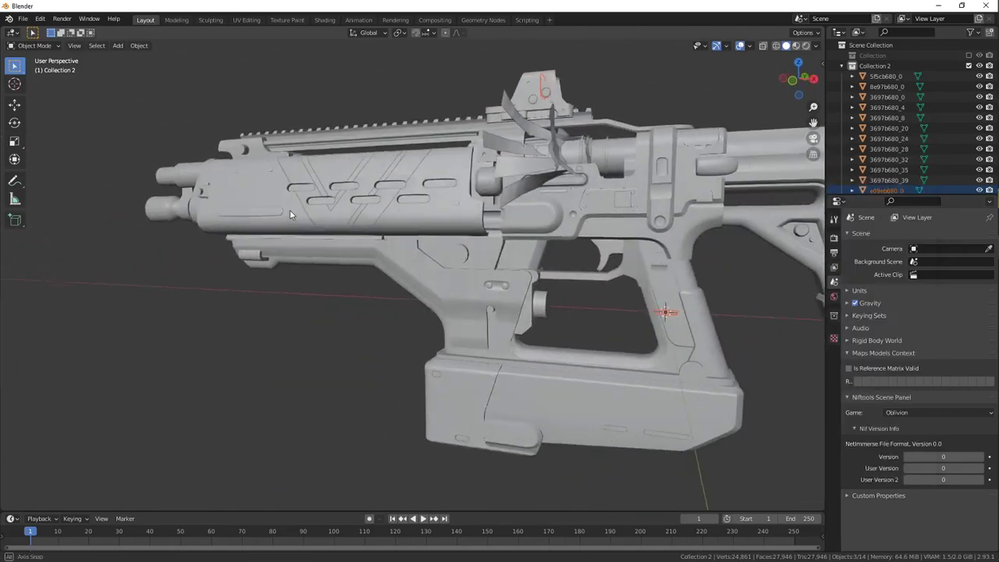
left_click_drag(291, 215, 372, 276)
key("KP_3")
key("grave")
left_click(419, 245)
left_click_drag(419, 244, 390, 262)
key("alt+Tab")
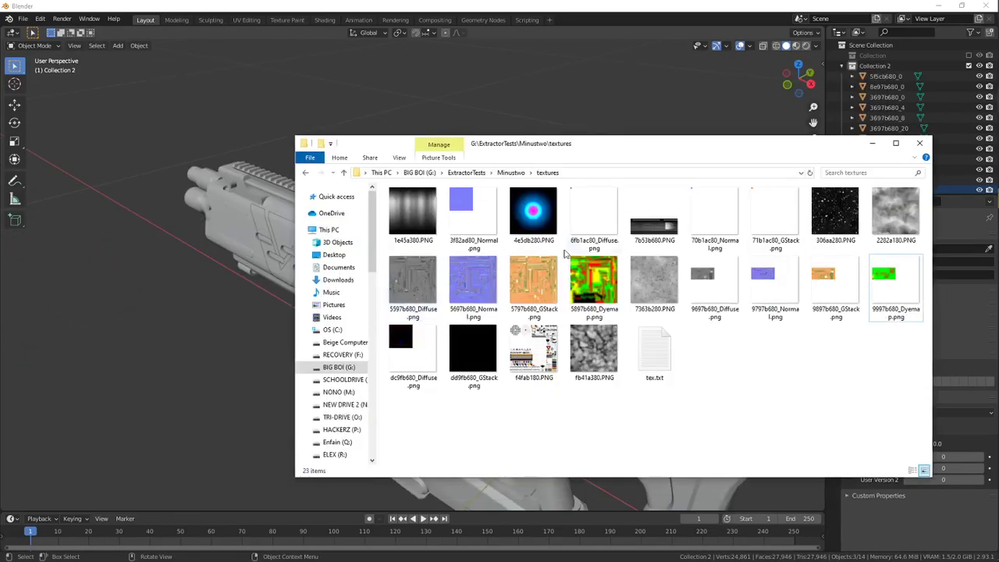
left_click(602, 291)
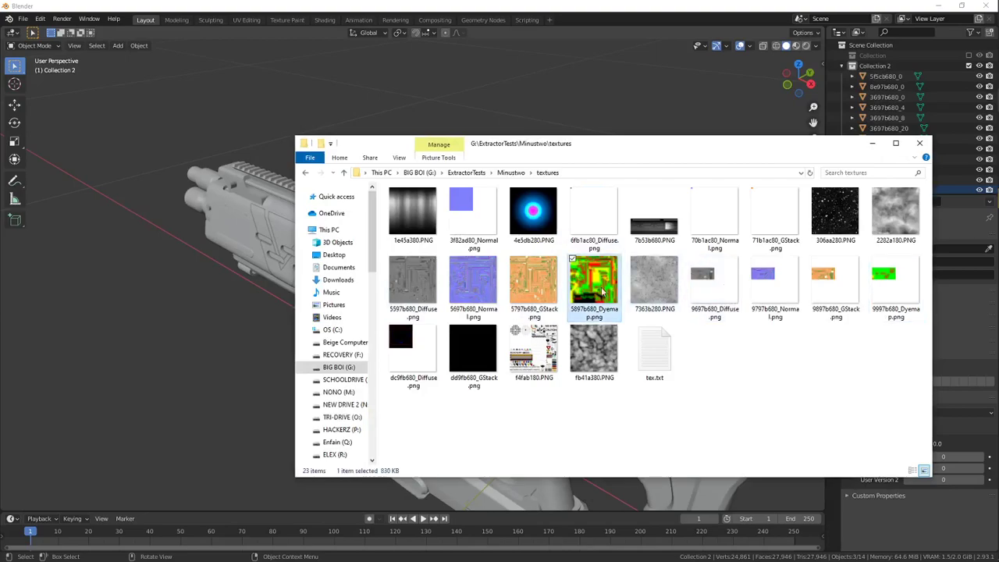
Step: Check the Dyemap texture's Properties details and confirm it is 1024 x 1024
right_click(602, 292)
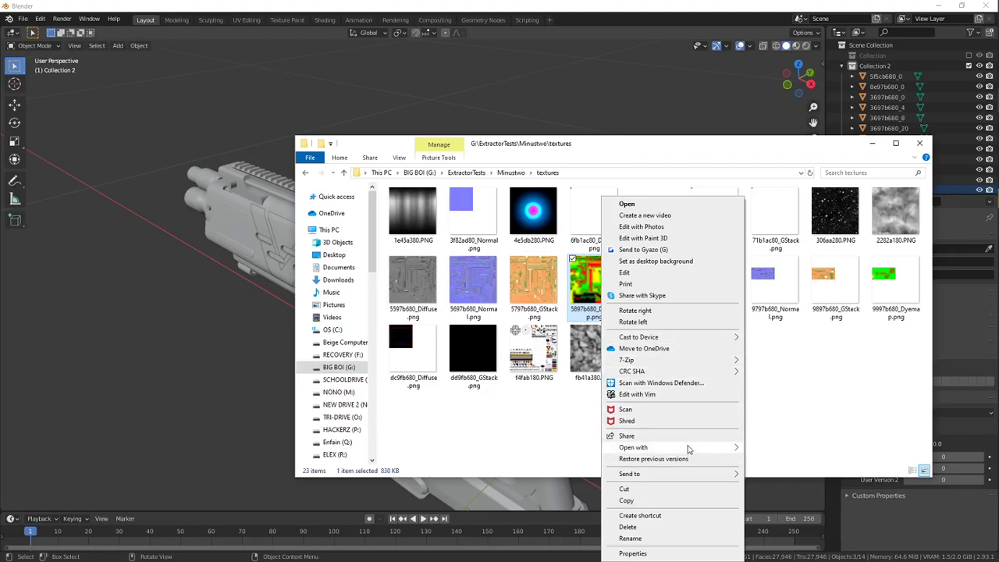
left_click(633, 553)
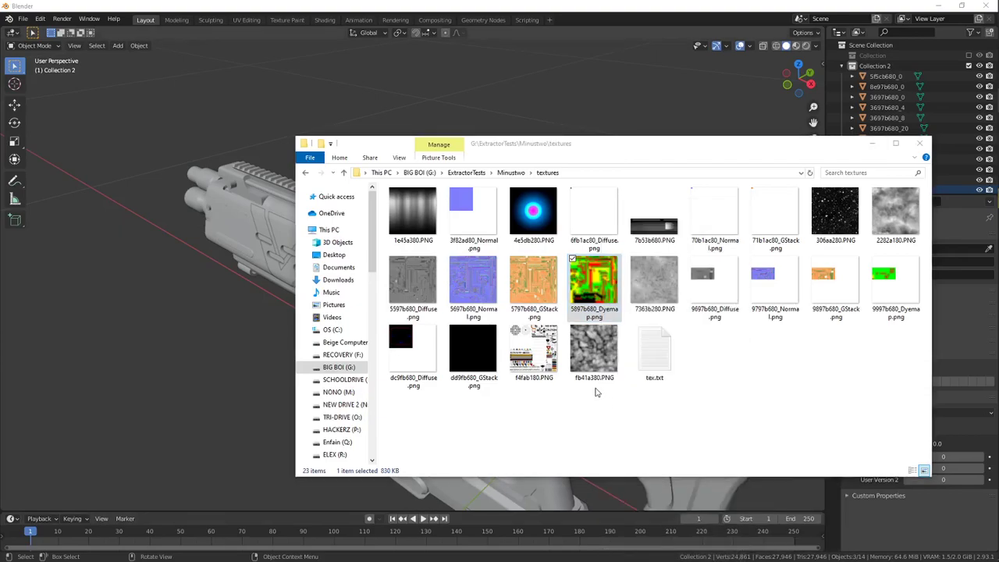
left_click_drag(686, 297, 508, 225)
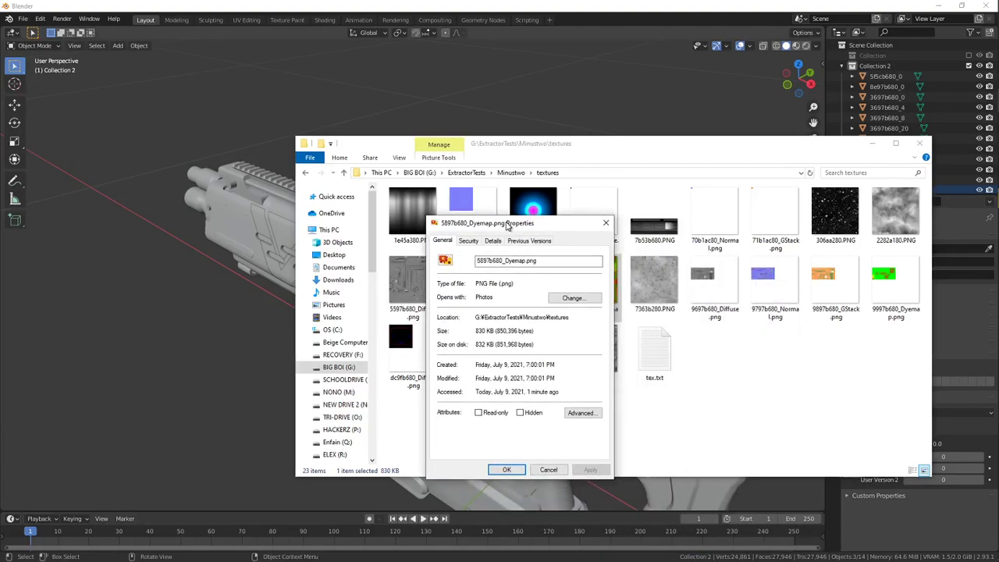
left_click(494, 242)
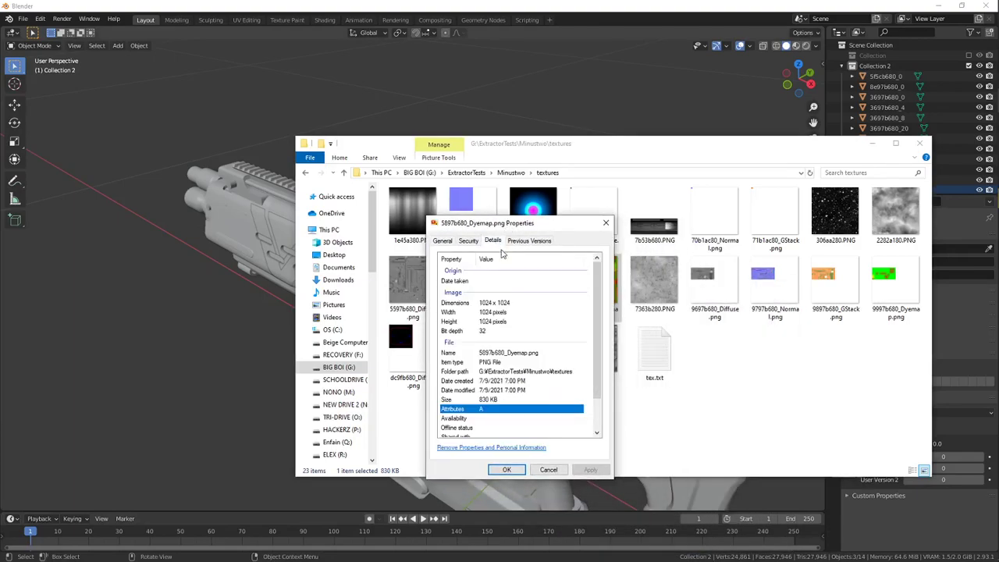
left_click(494, 322)
left_click(494, 304)
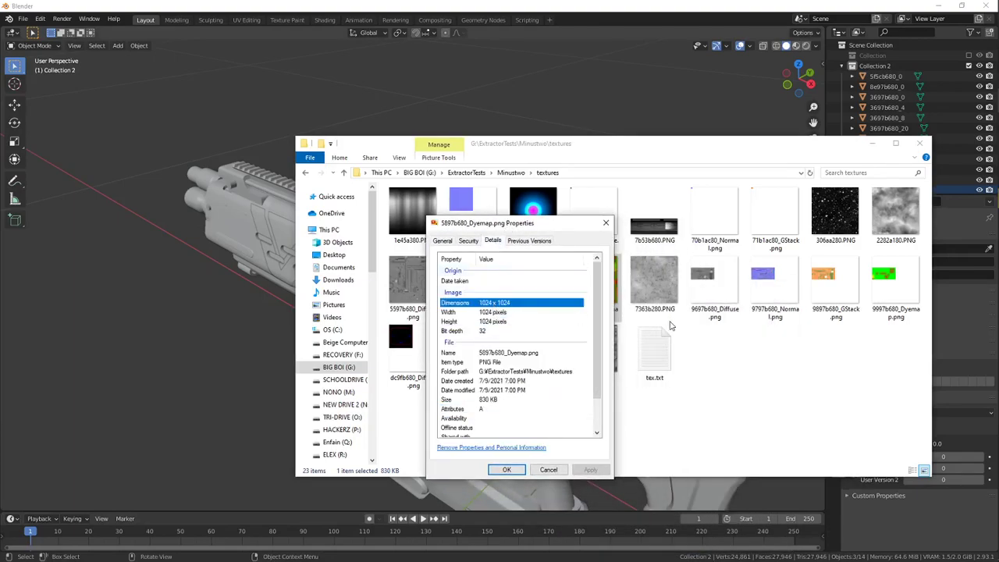
Step: Open 9797b680_Normal.png's Properties details and confirm it is 2048 x 2048
left_click(759, 289)
right_click(760, 299)
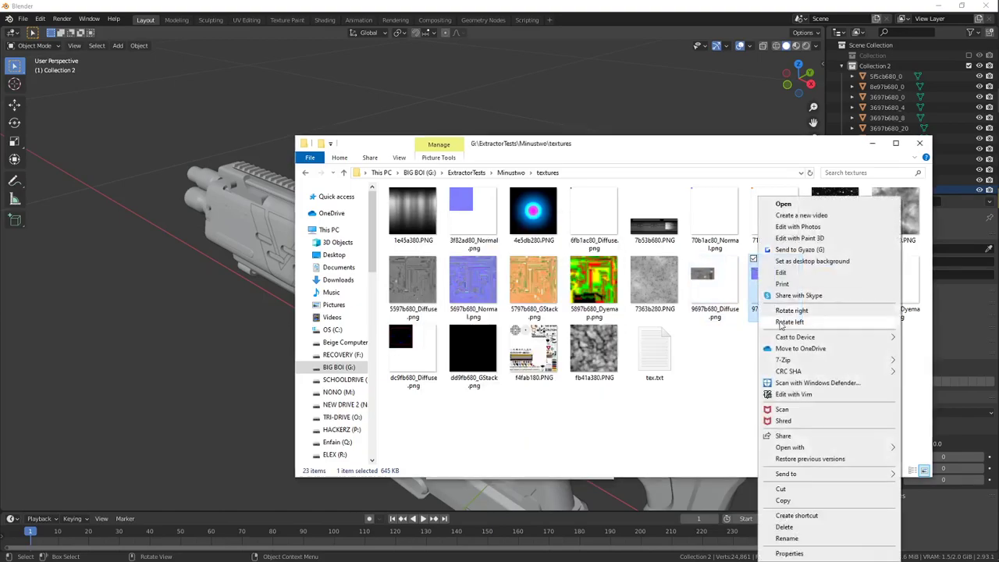
left_click(785, 552)
left_click(828, 310)
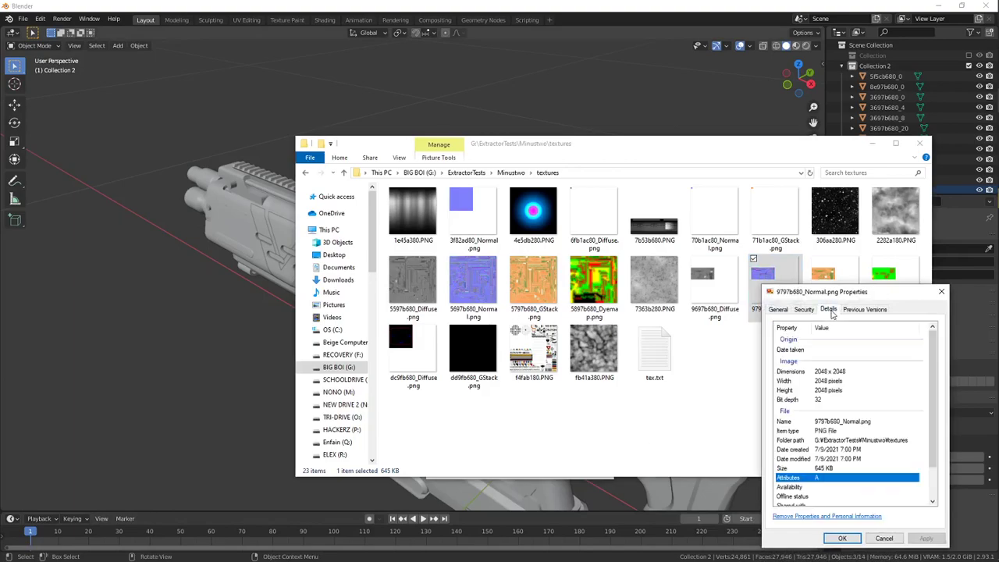
left_click(824, 373)
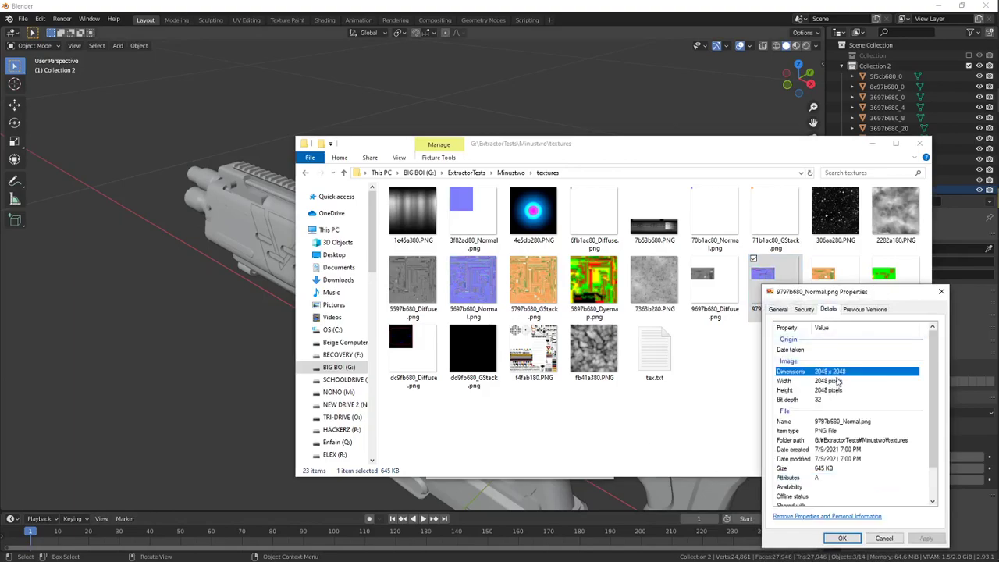
Step: Close both the Dyemap and Normal texture Properties dialogs
key("alt+Tab")
key("alt+Tab")
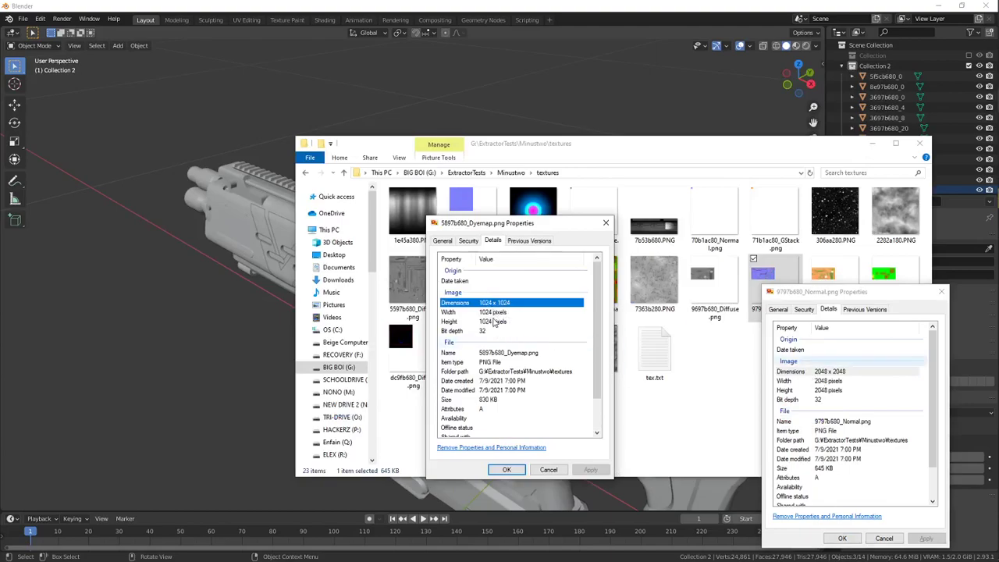
left_click(606, 227)
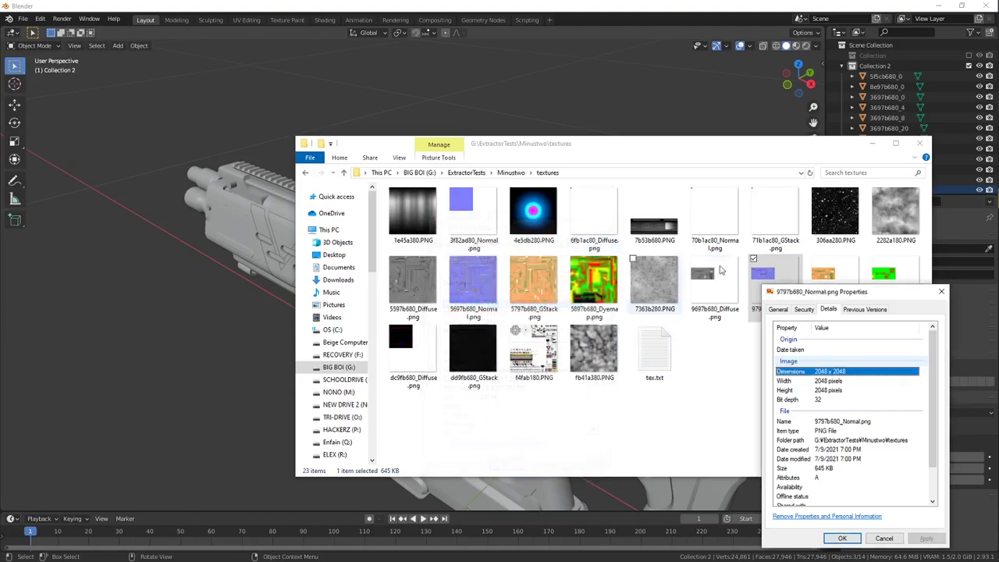
left_click(942, 290)
mouse_move(929, 256)
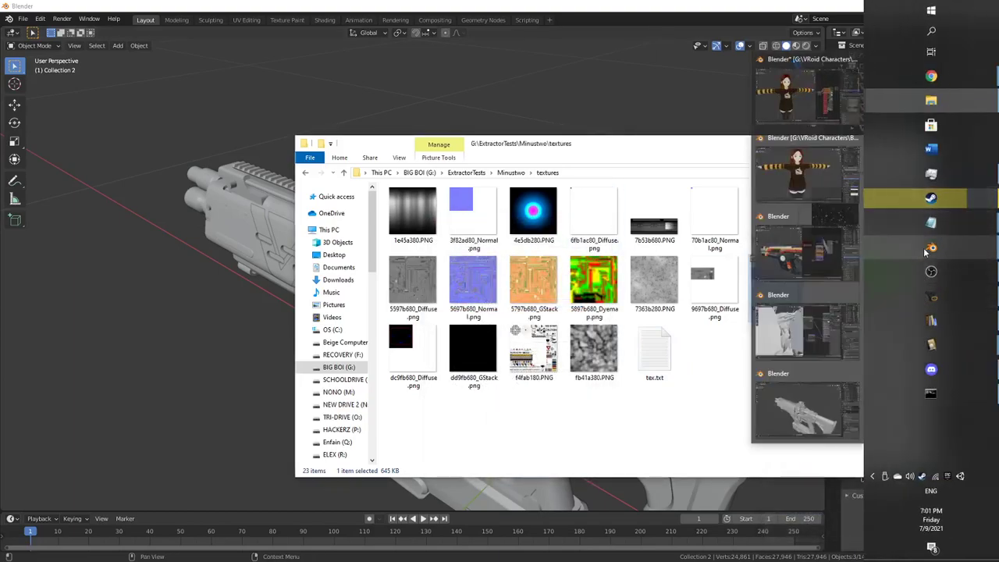
Step: In the textured-gun Blender window, select The-Number.02.000 and bring its Mapping node into view
left_click(811, 268)
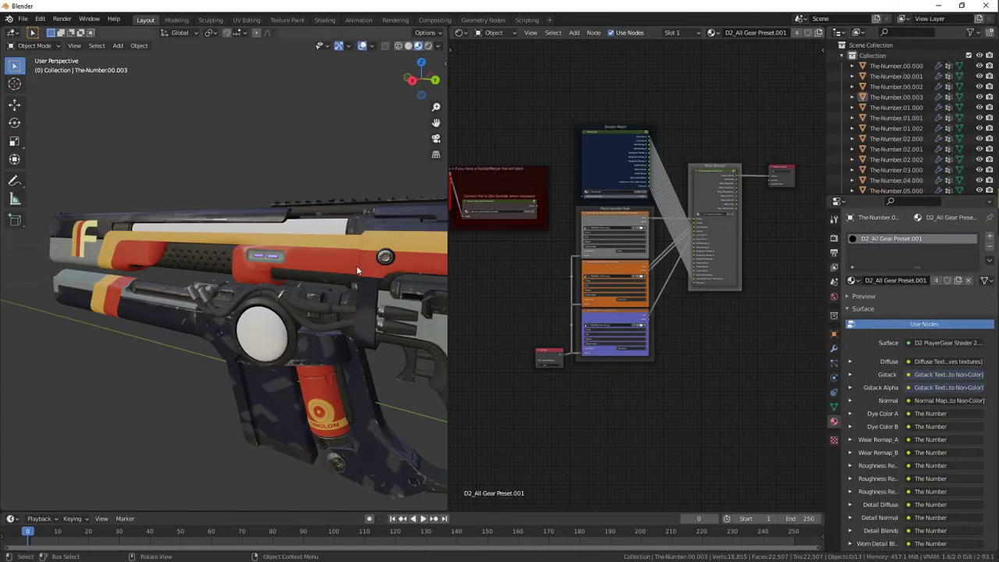
left_click(304, 384)
left_click_drag(304, 338, 329, 266)
left_click(331, 256)
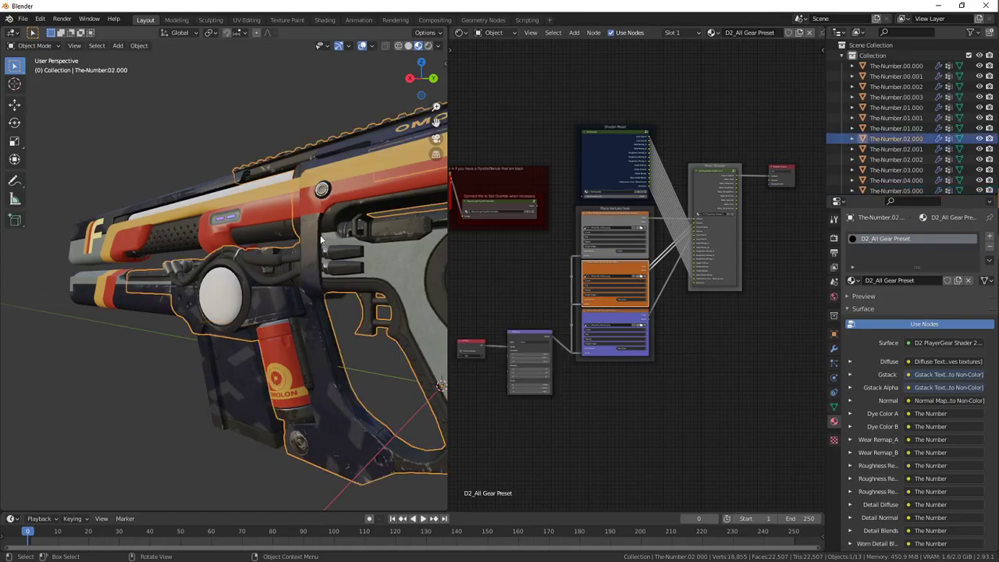
scroll(630, 281, "up", 6)
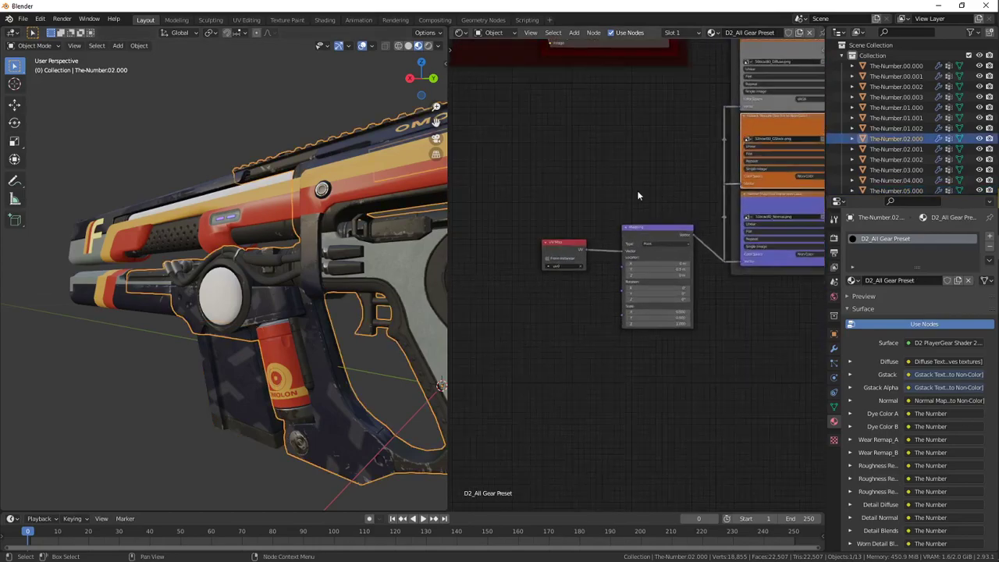
scroll(637, 195, "up", 5)
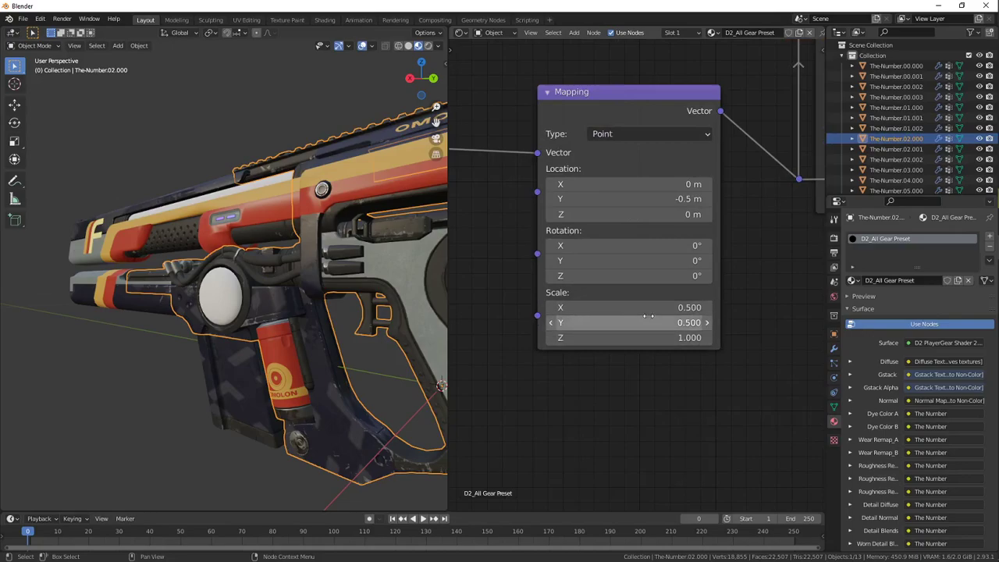
left_click_drag(650, 286, 651, 330)
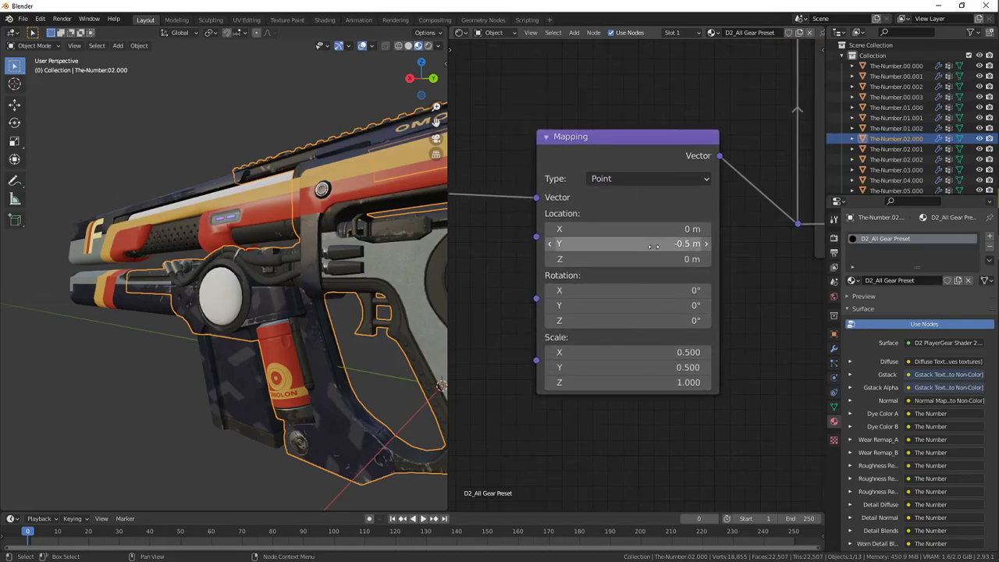
Step: Try Mapping Location Y at -0.6 m and -0.4 m, then settle back on -0.5 m
scroll(652, 244, "down", 3)
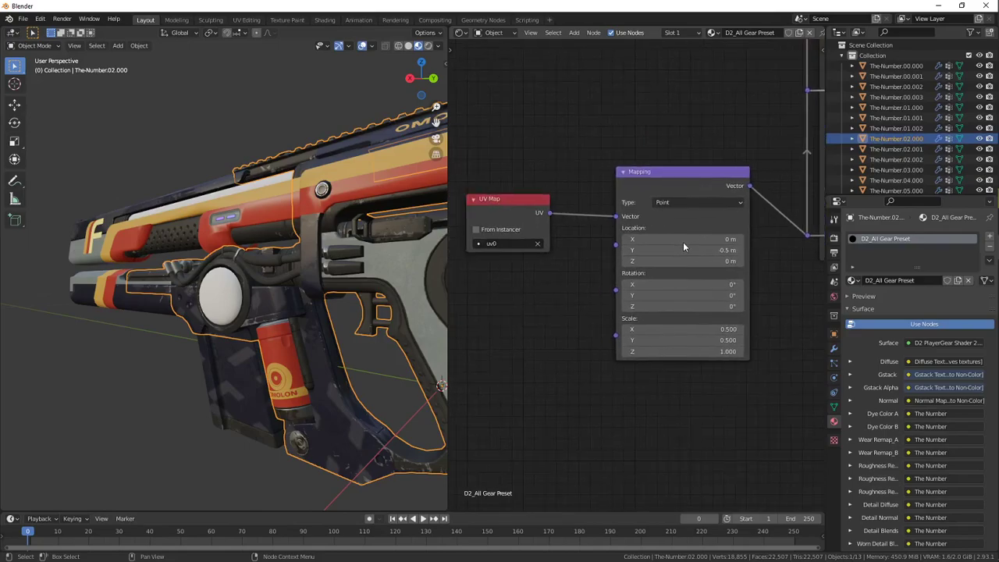
left_click_drag(297, 217, 254, 211)
scroll(625, 252, "up", 2)
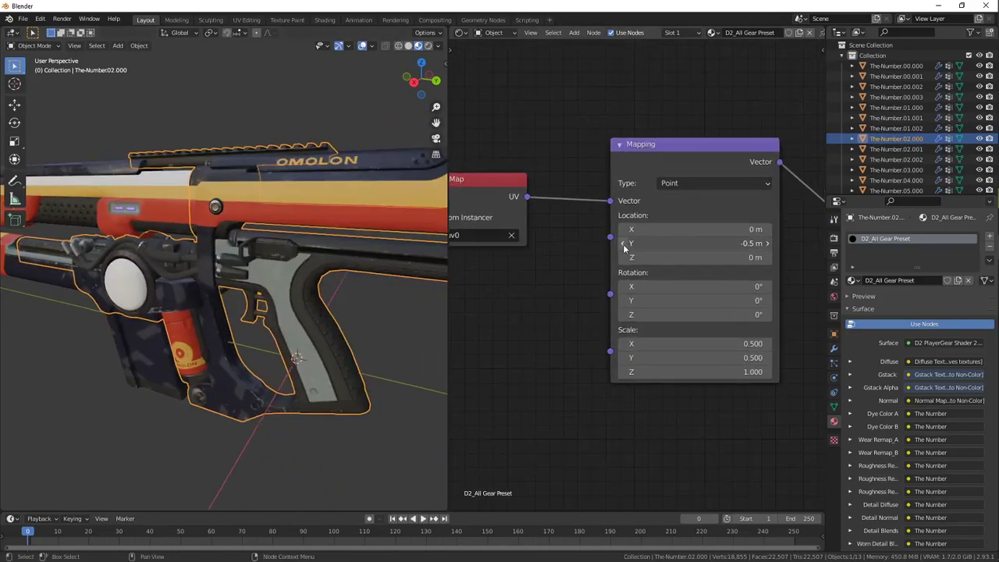
left_click(623, 244)
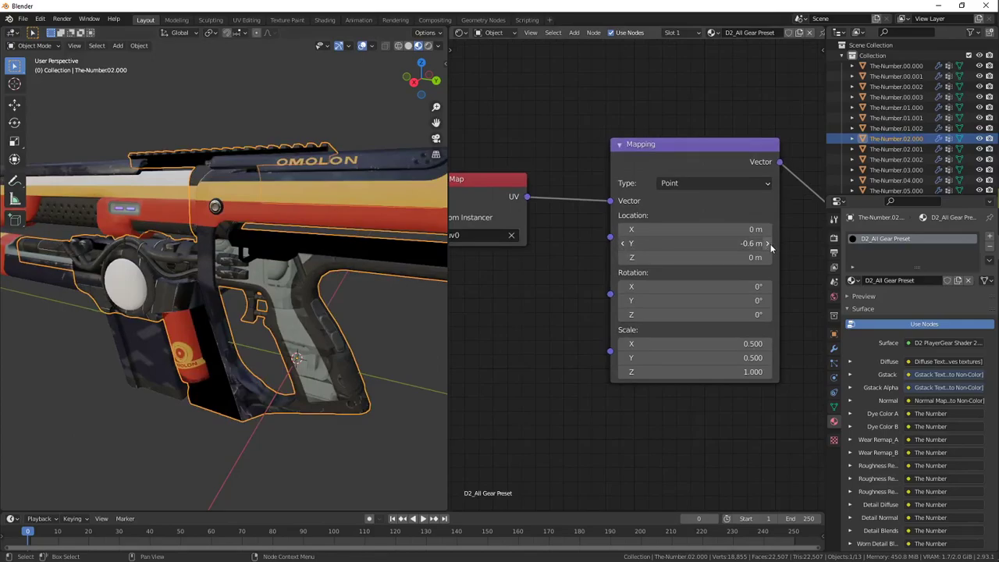
left_click(768, 243)
left_click(768, 243)
left_click(623, 244)
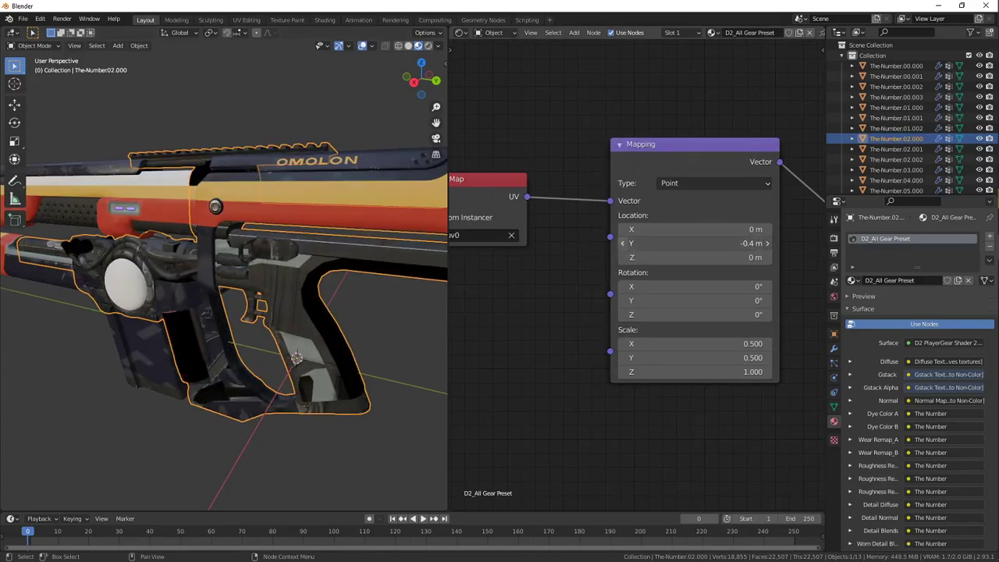
mouse_move(364, 222)
left_mouse_down()
mouse_move(354, 195)
mouse_move(347, 221)
left_mouse_up()
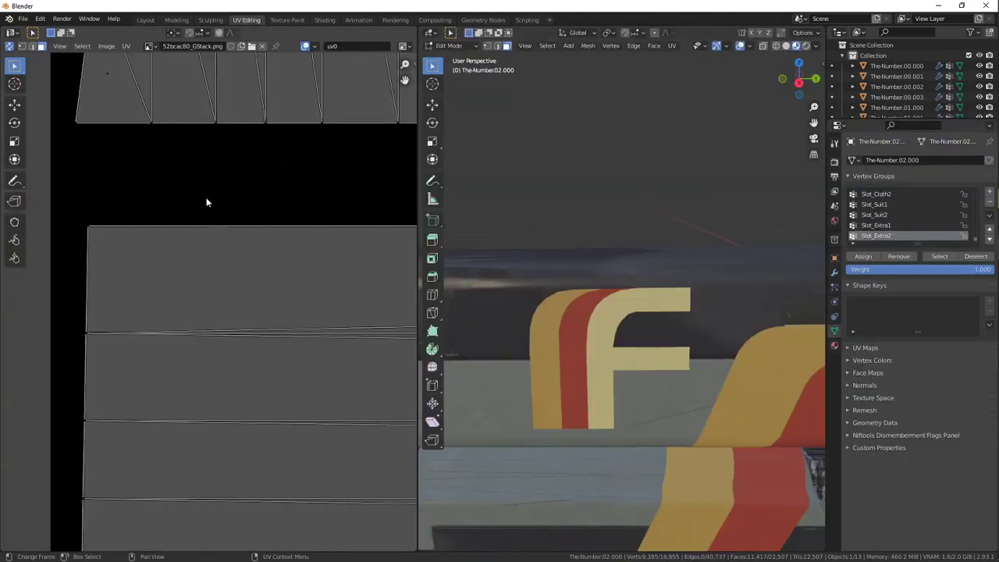
Step: Inspect the gun's UVs in UV Editing, then return to the Layout workspace and zoom around
scroll(315, 203, "down", 8)
scroll(238, 223, "down", 6)
scroll(234, 295, "down", 2)
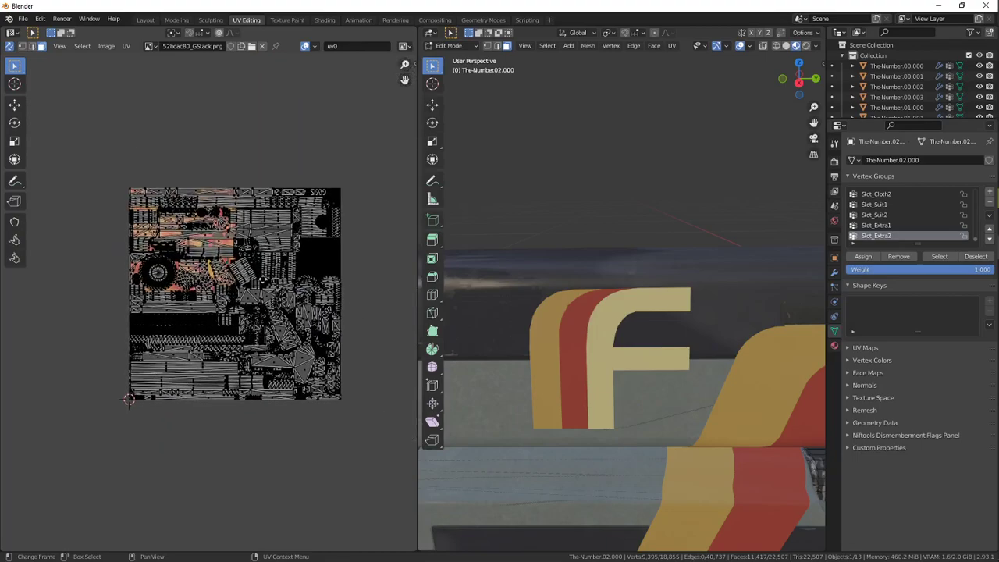
left_click(146, 19)
scroll(250, 224, "up", 8)
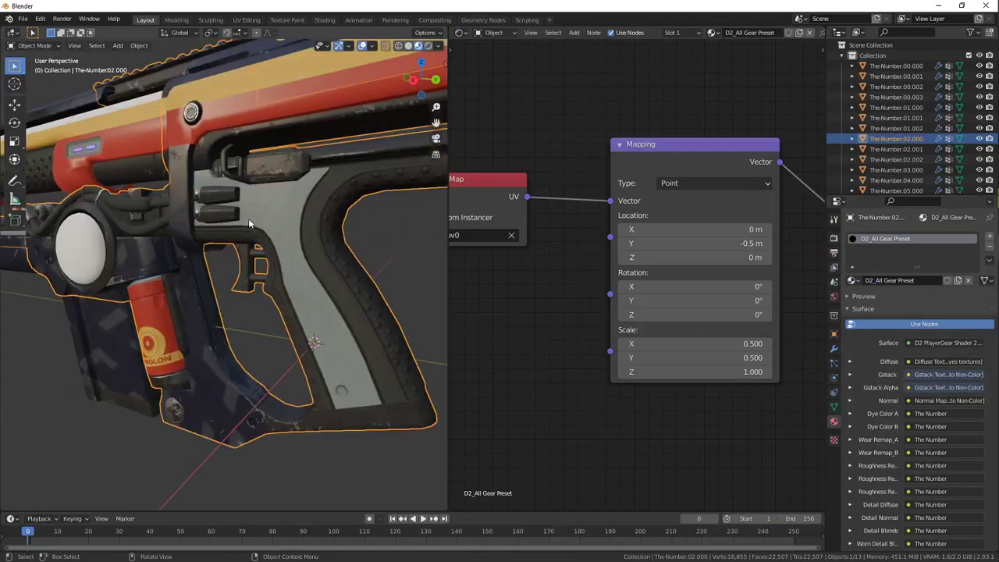
scroll(263, 218, "down", 8)
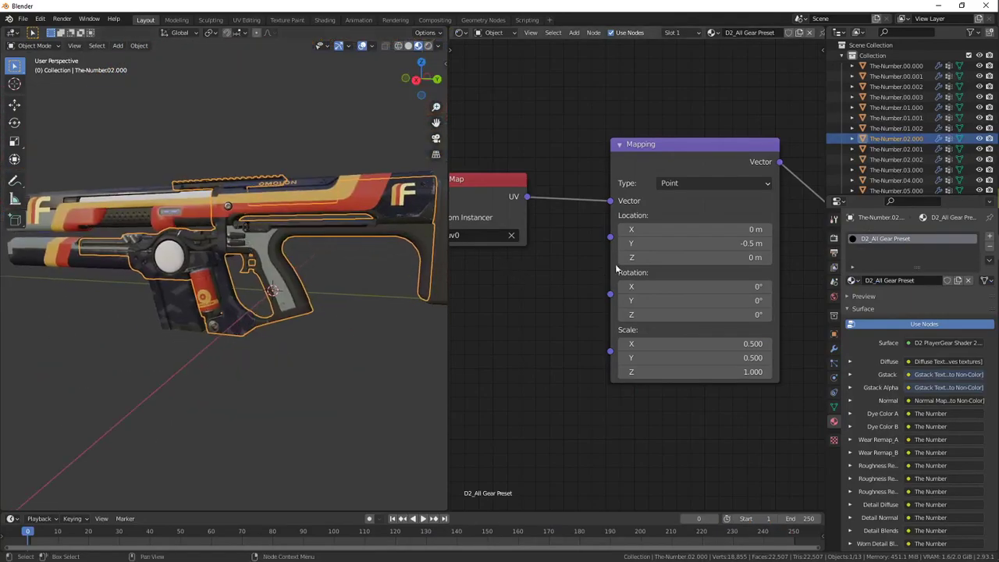
scroll(494, 254, "down", 2)
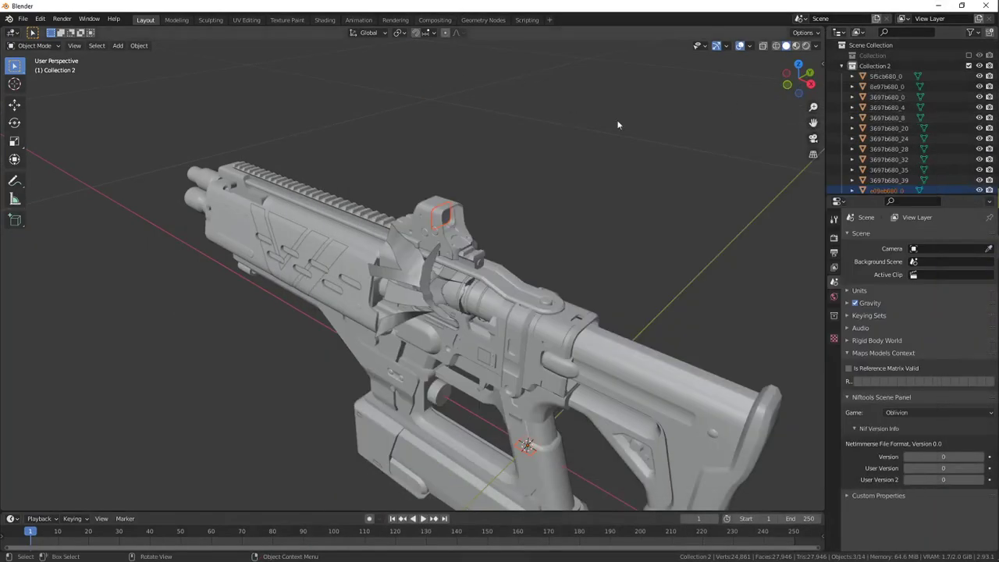
Step: Exclude the gun's Collection 2 and enable Collection to show the robot, orbiting to inspect it
left_click(617, 120)
left_click(969, 66)
left_click(969, 55)
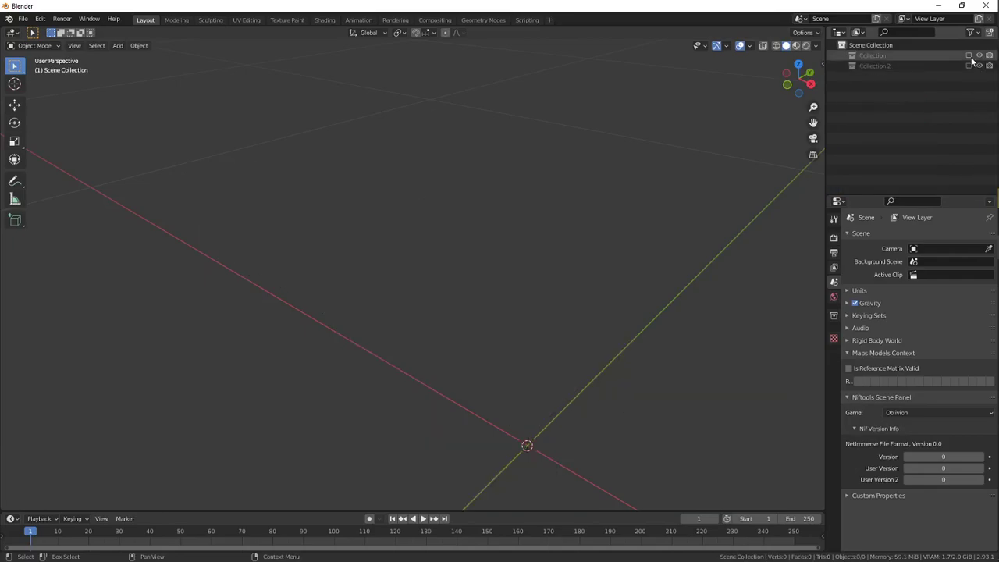
scroll(532, 189, "down", 10)
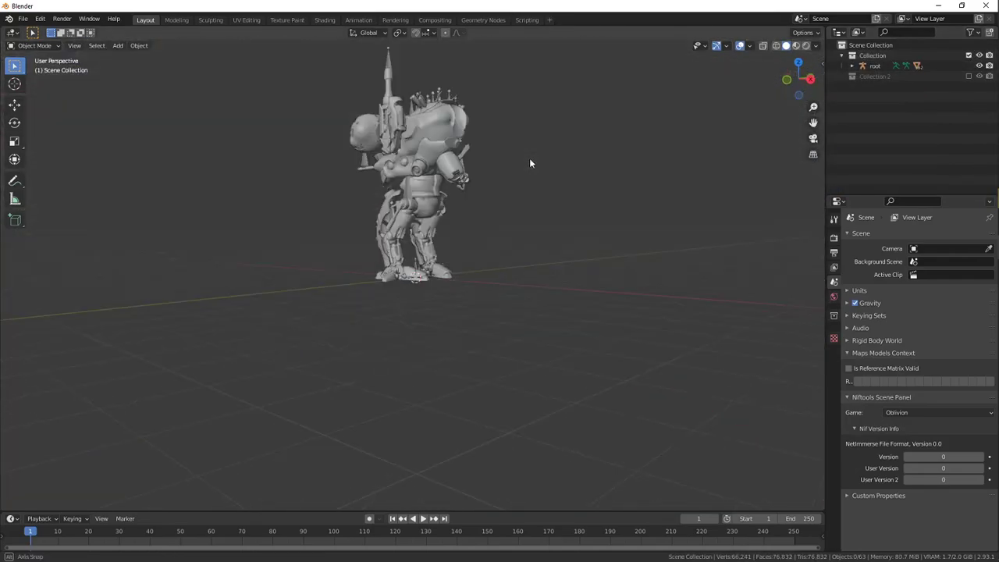
left_click_drag(529, 158, 598, 233)
scroll(597, 238, "up", 5)
left_click_drag(542, 215, 371, 221)
key("super+Tab")
Step: Switch Chrome to the Monteven Dynamic Extractor Hash Table and move to the Brig name cell
left_click(428, 220)
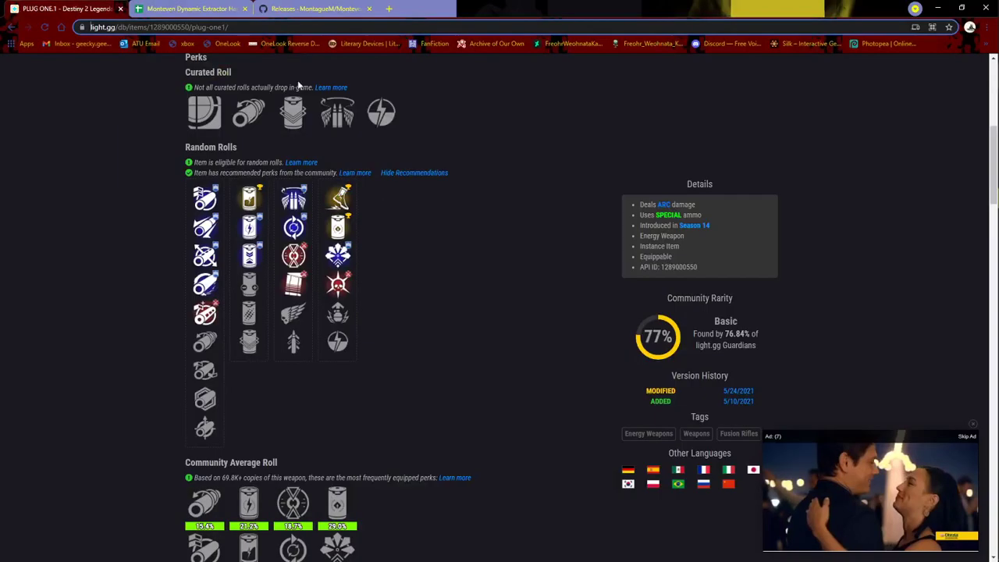
left_click(187, 7)
key("Tab")
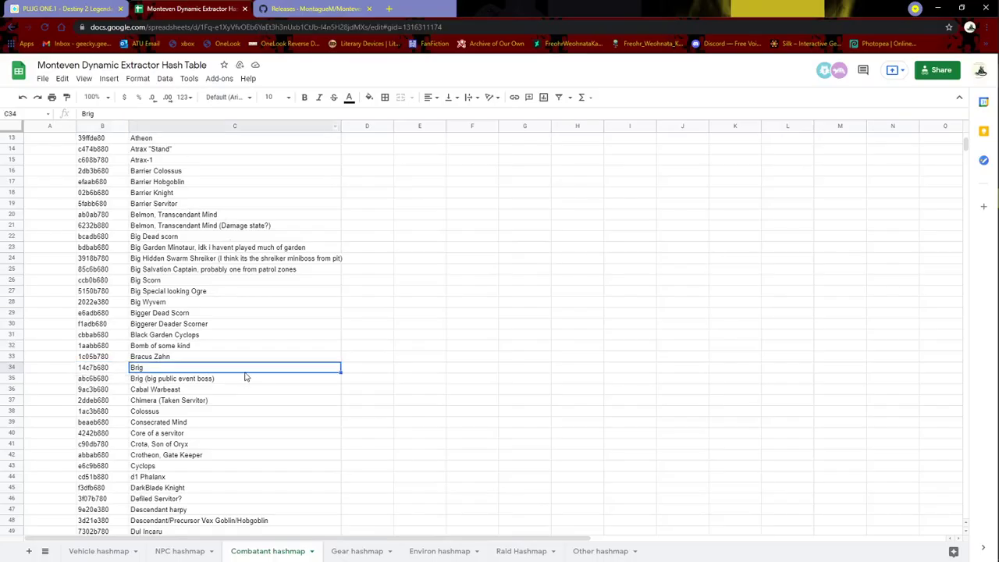